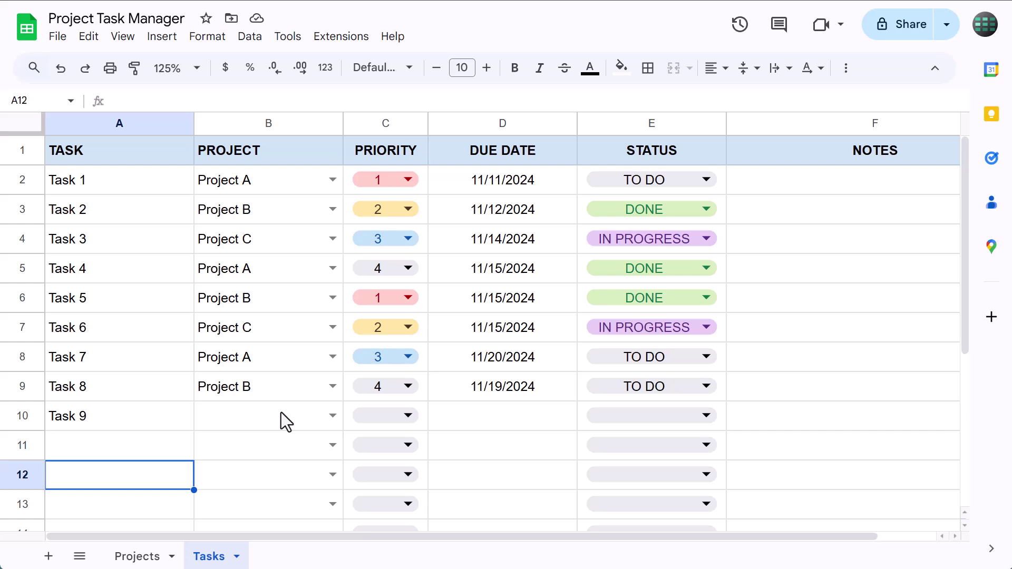
# Assign Task 9 to Project C with priority 3 using the row 10 dropdowns.
pyautogui.click(140, 555)
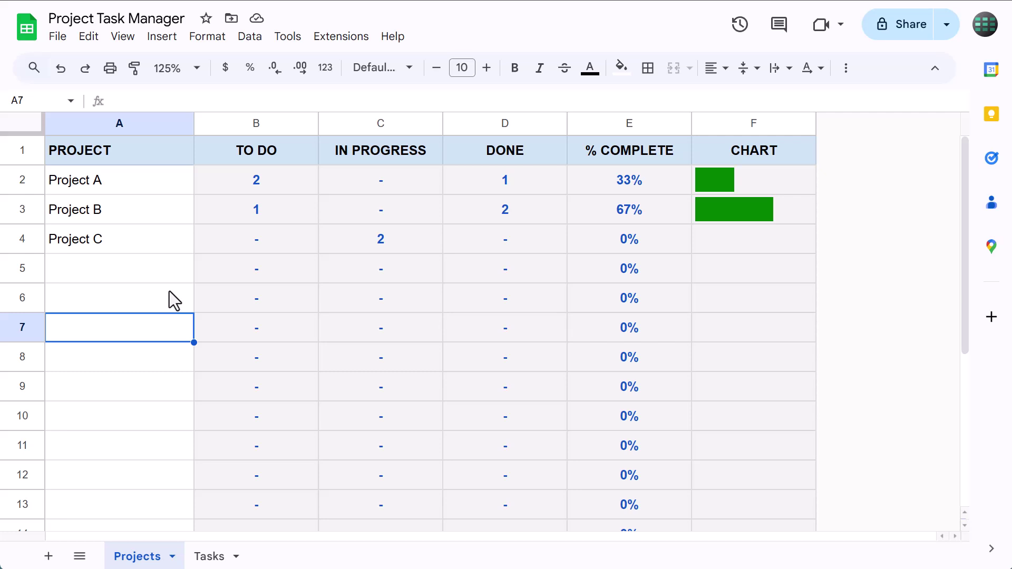
pyautogui.click(206, 554)
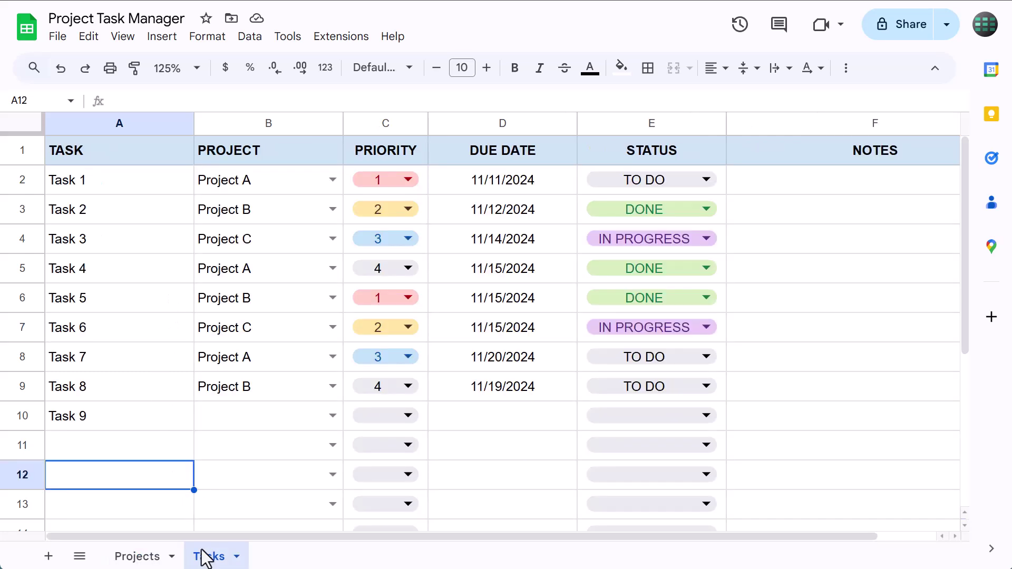
pyautogui.click(330, 415)
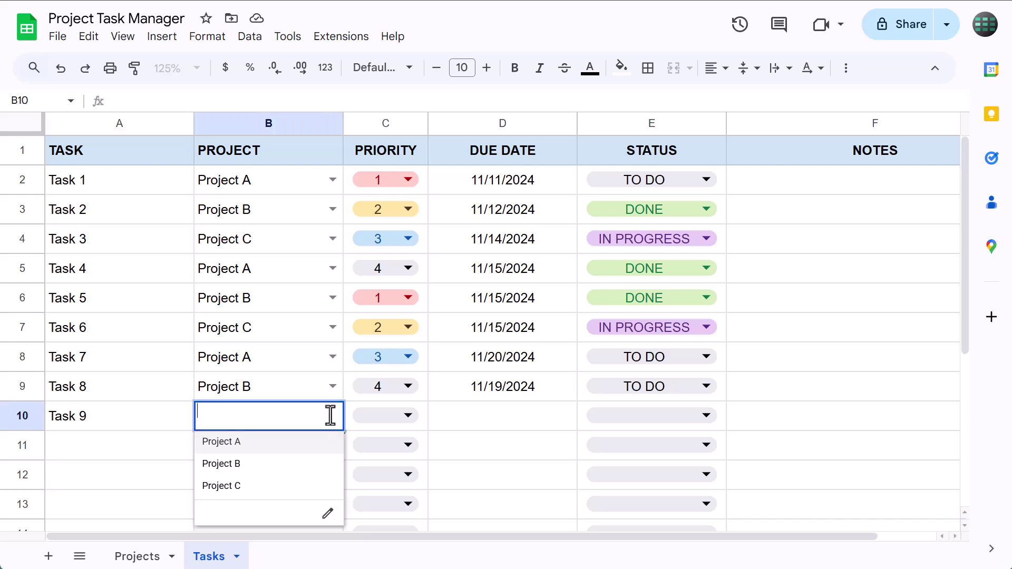
pyautogui.click(275, 485)
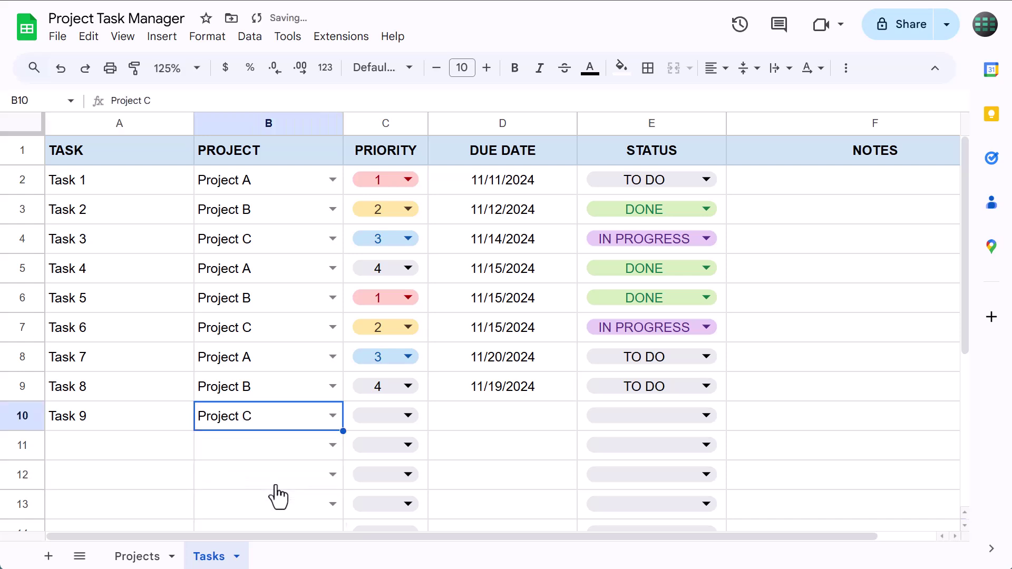
pyautogui.click(398, 417)
pyautogui.click(381, 495)
# Set Task 9's due date to 11/14/2024 and its status to DONE.
pyautogui.doubleClick(517, 420)
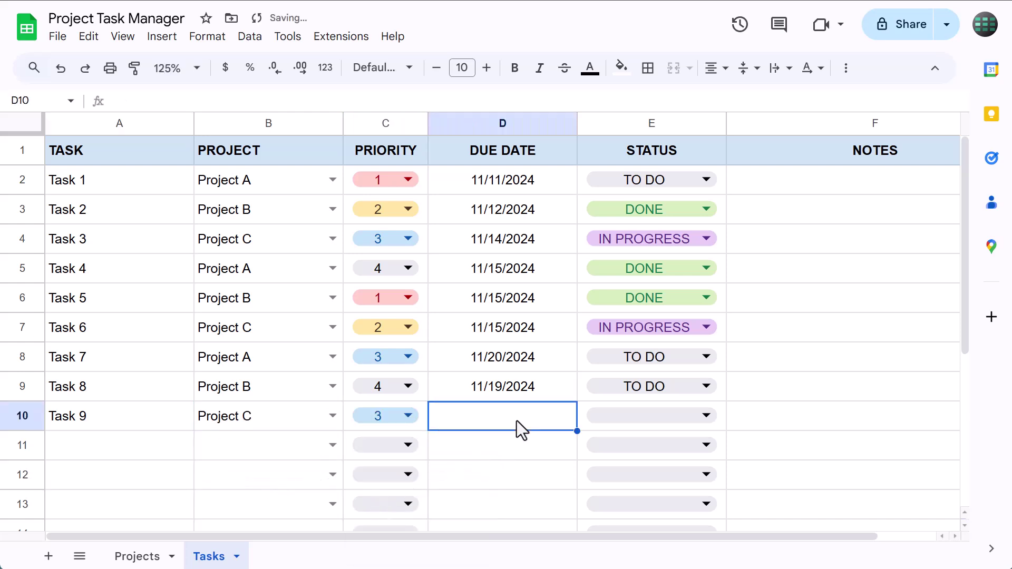
pyautogui.click(526, 291)
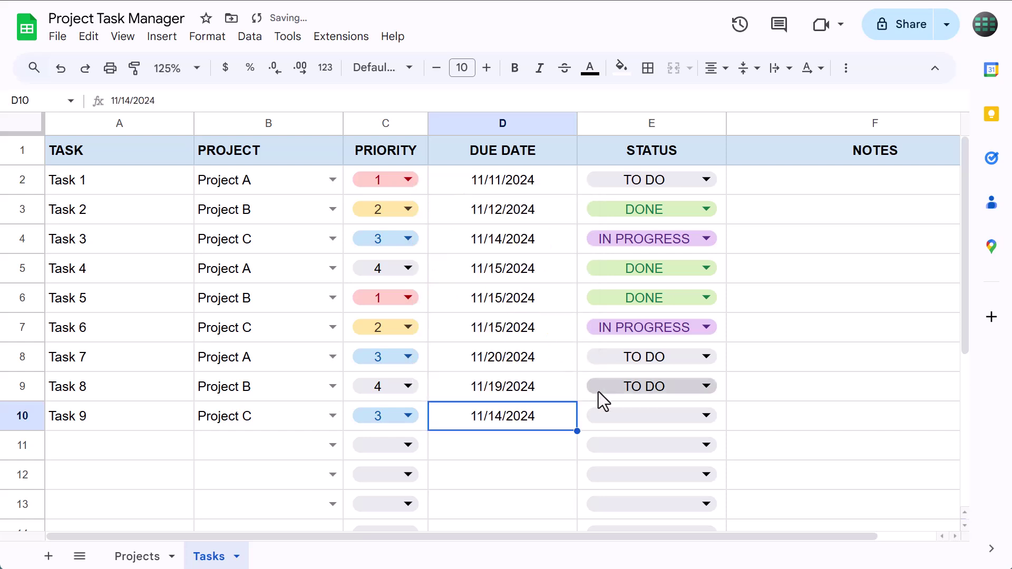
pyautogui.click(638, 421)
pyautogui.click(637, 470)
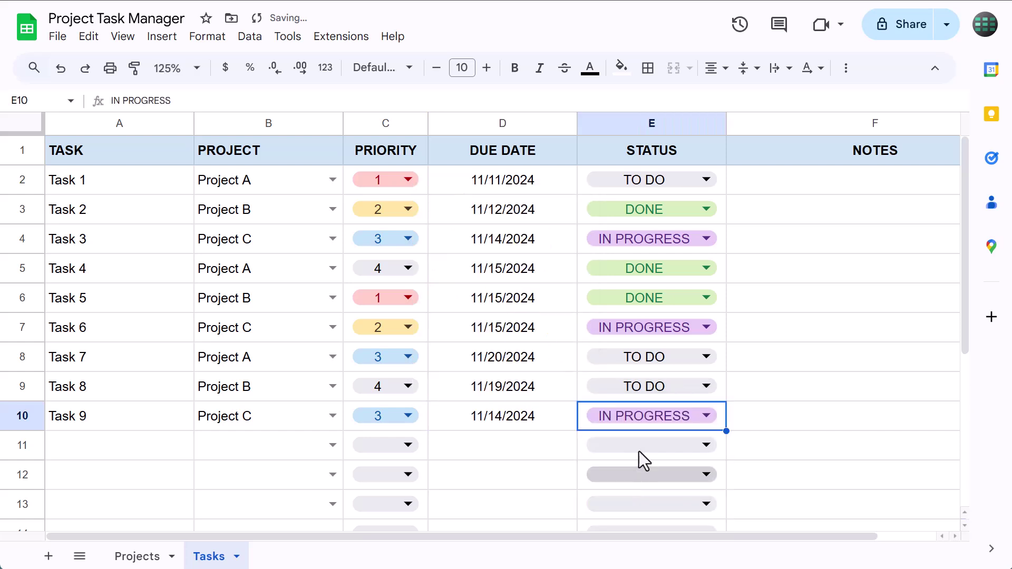
pyautogui.click(643, 413)
pyautogui.click(631, 500)
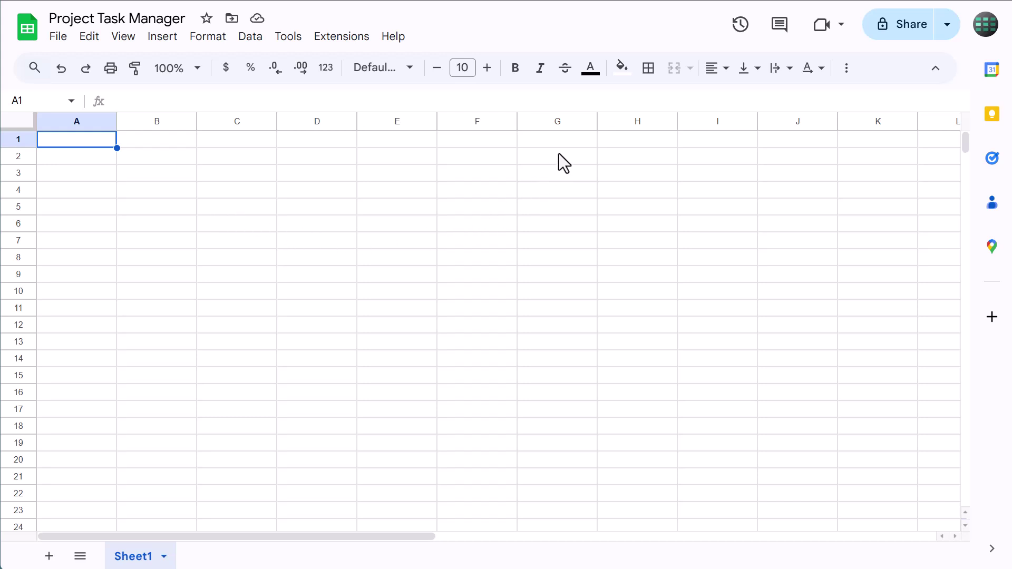
# Delete the unused columns G through Z.
pyautogui.moveTo(558, 122); pyautogui.dragTo(975, 109)
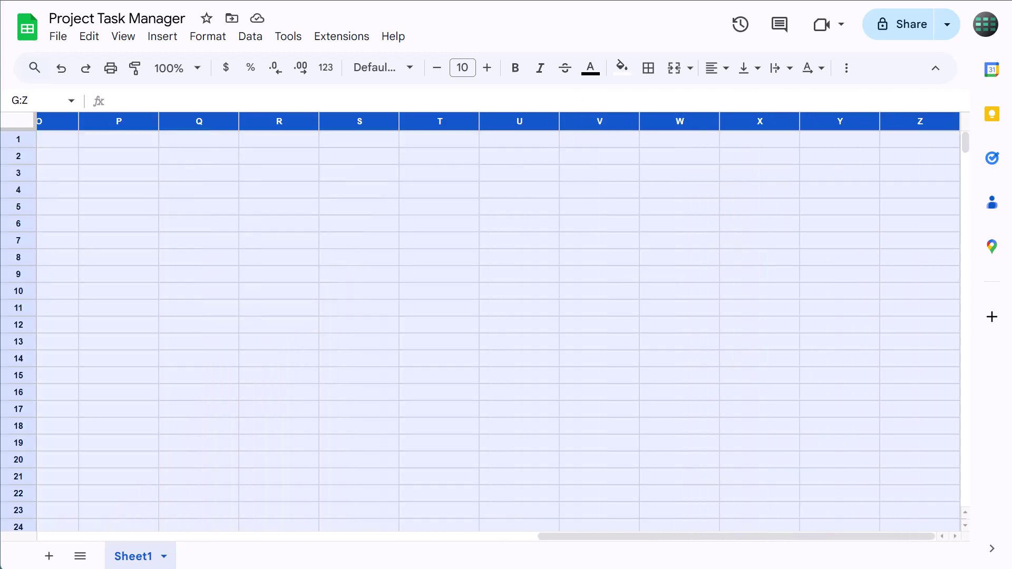
pyautogui.rightClick(812, 120)
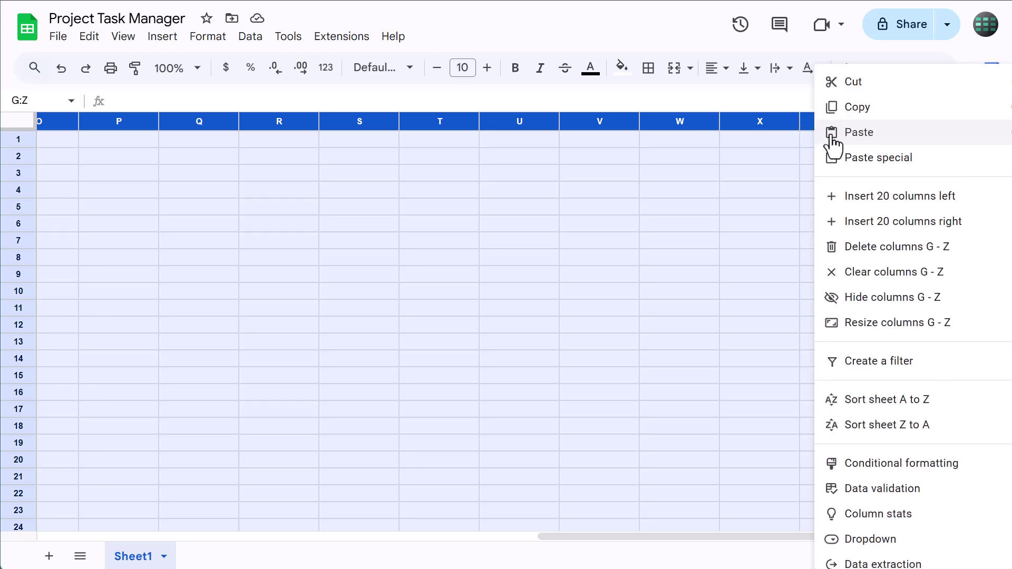
pyautogui.click(875, 258)
pyautogui.click(323, 176)
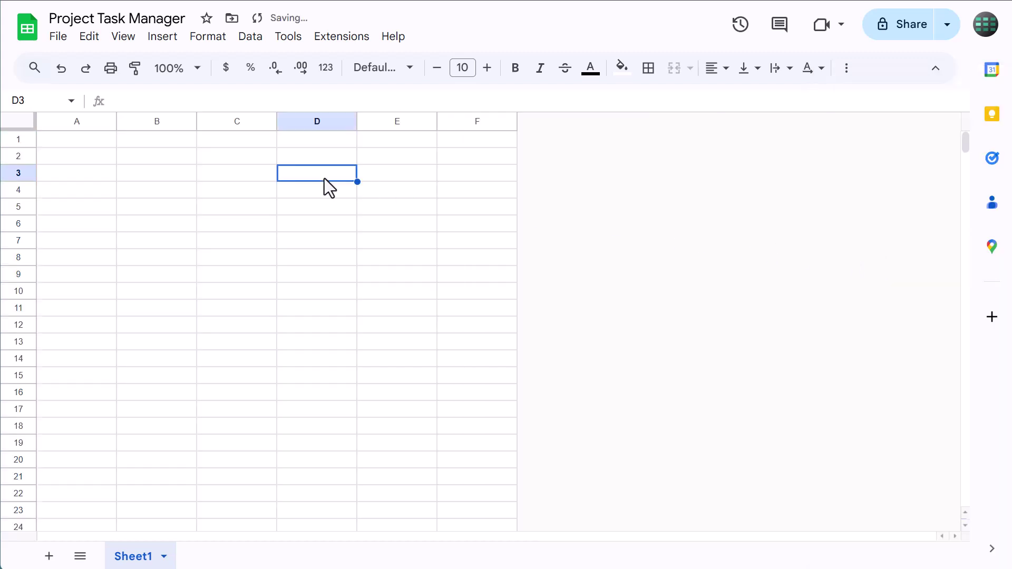
# Select rows 22:1000 via the Name box and delete them.
pyautogui.click(51, 102)
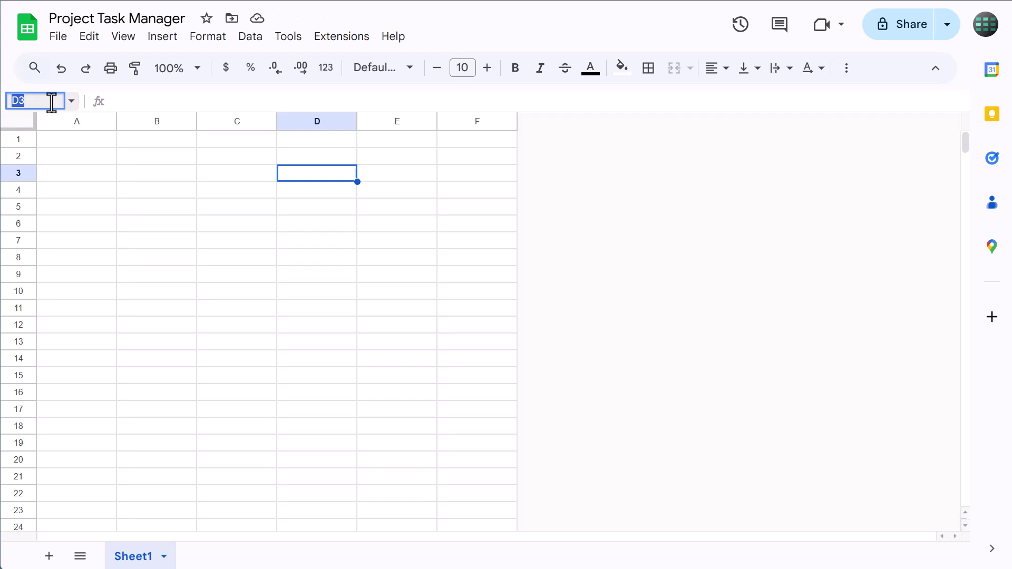
pyautogui.write('22:1000')
pyautogui.press('Return')
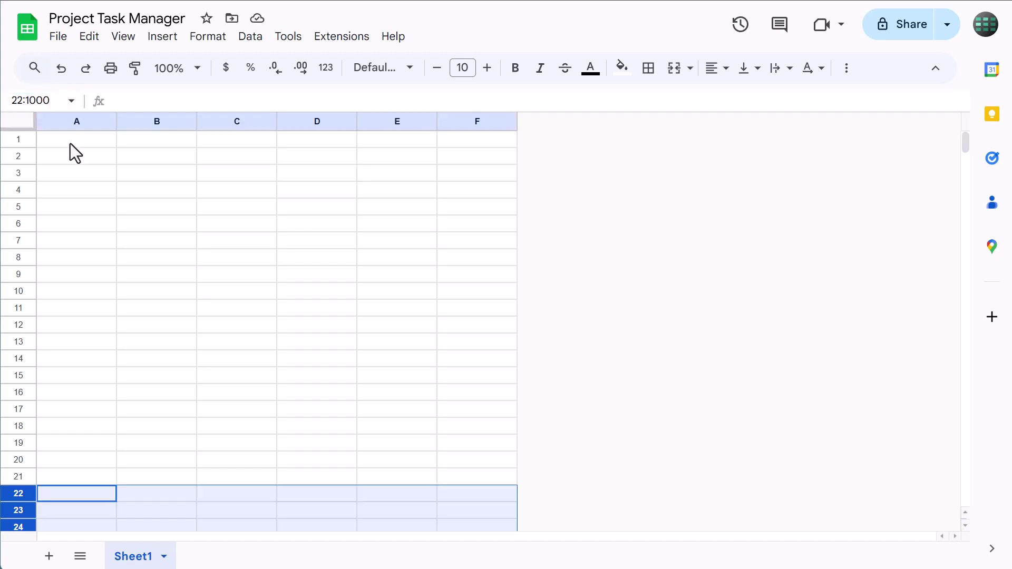
pyautogui.scroll(-6, 64, 219)
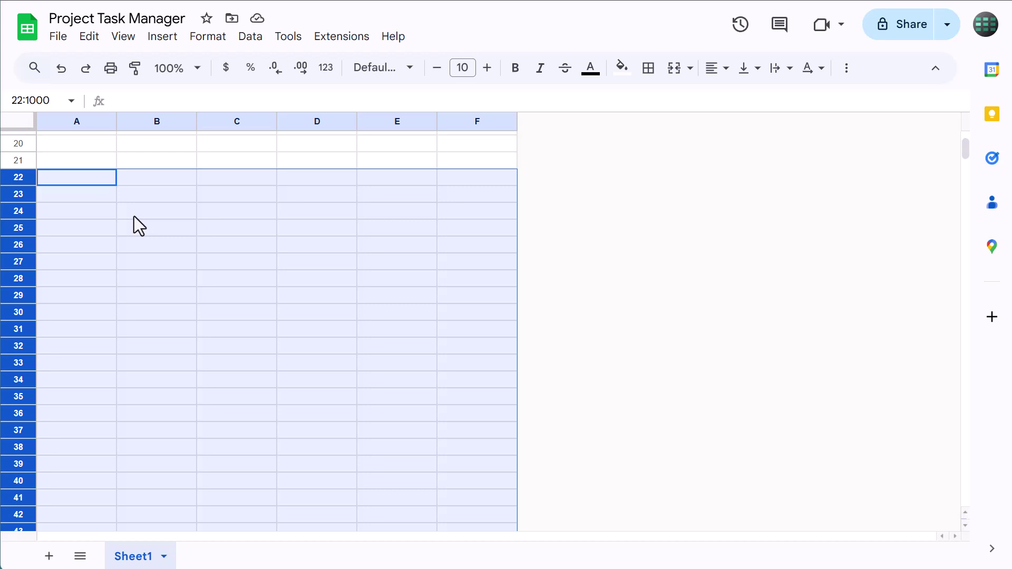
pyautogui.rightClick(20, 191)
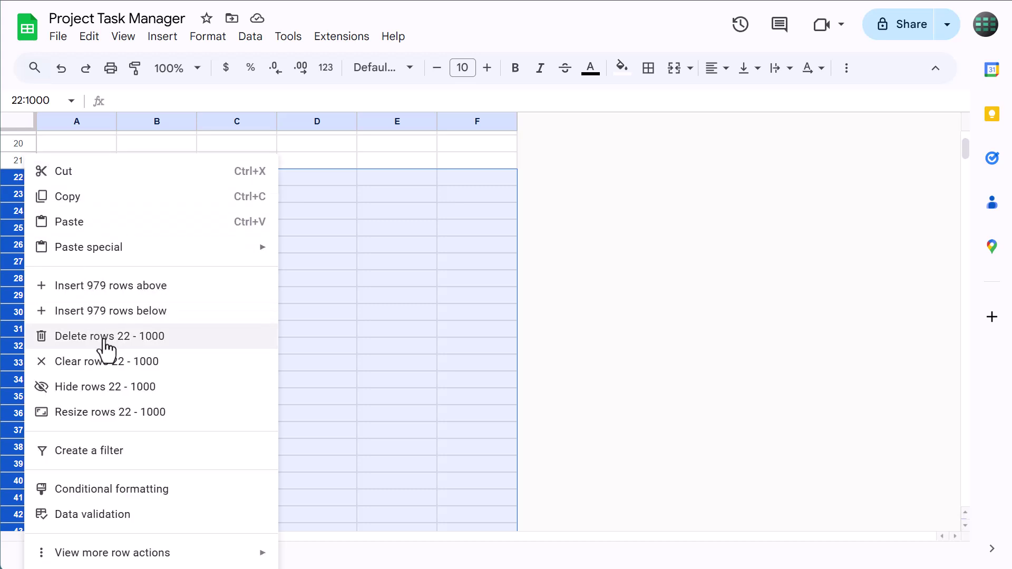
pyautogui.click(106, 341)
# Resize rows 1–21 to 30 pixels and set their vertical alignment to Middle.
pyautogui.click(104, 342)
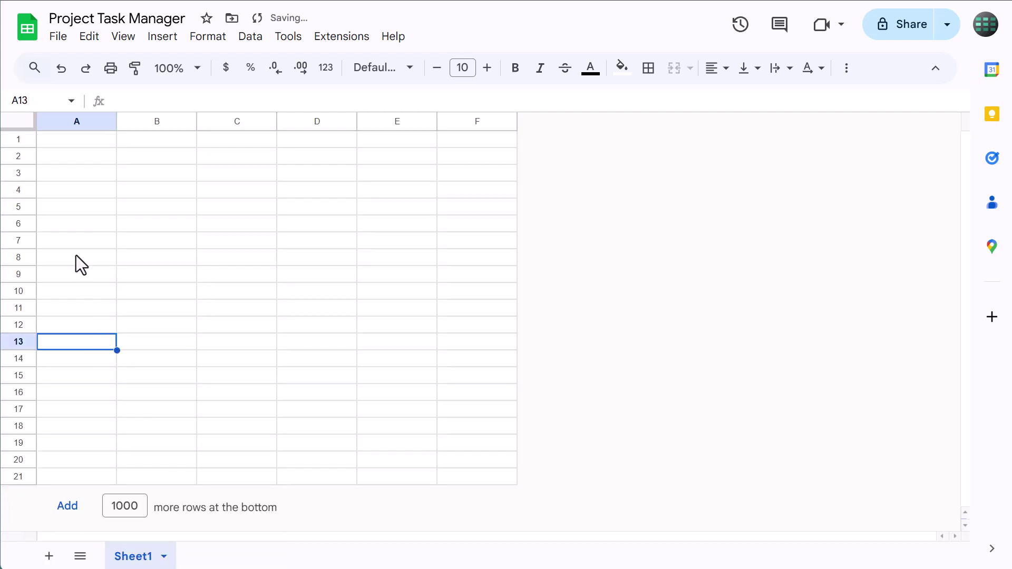
pyautogui.moveTo(27, 137); pyautogui.dragTo(21, 476)
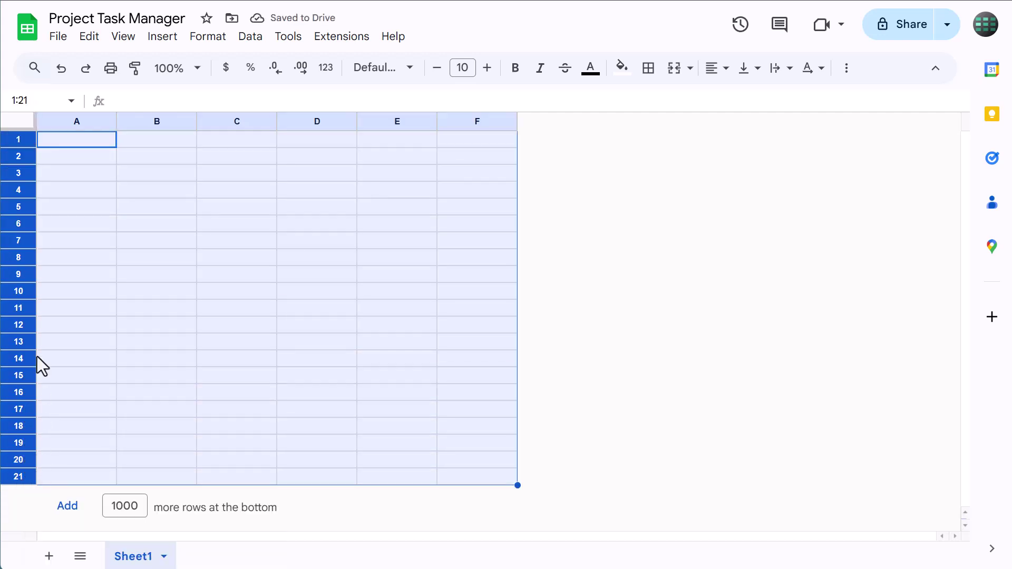
pyautogui.rightClick(20, 157)
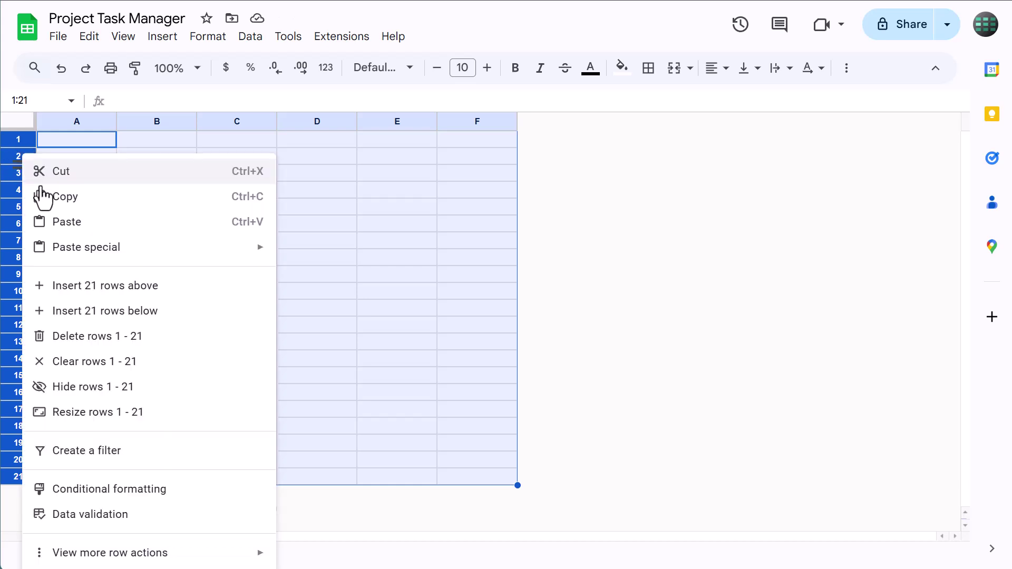
pyautogui.click(108, 414)
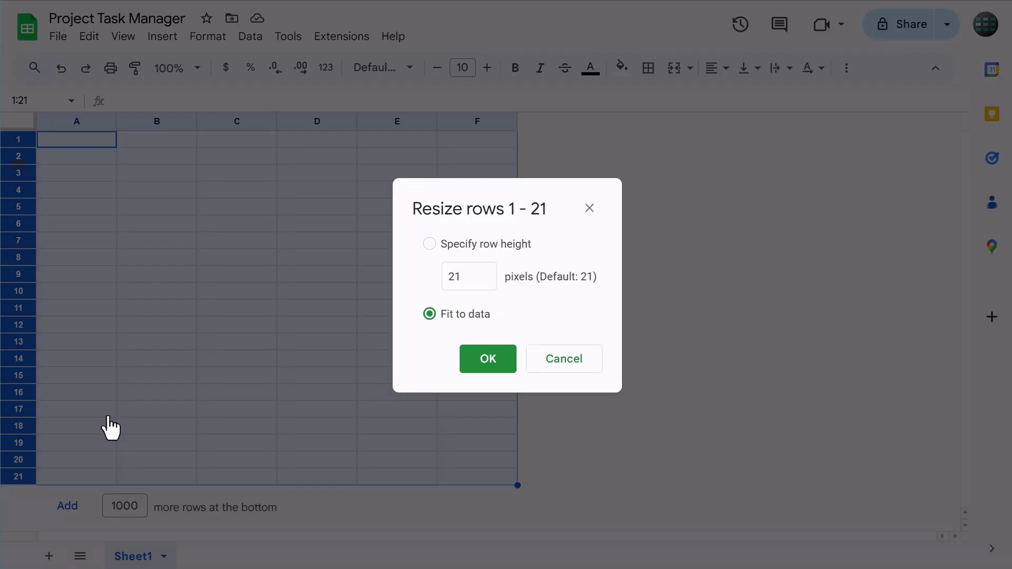
pyautogui.click(477, 275)
pyautogui.write('30')
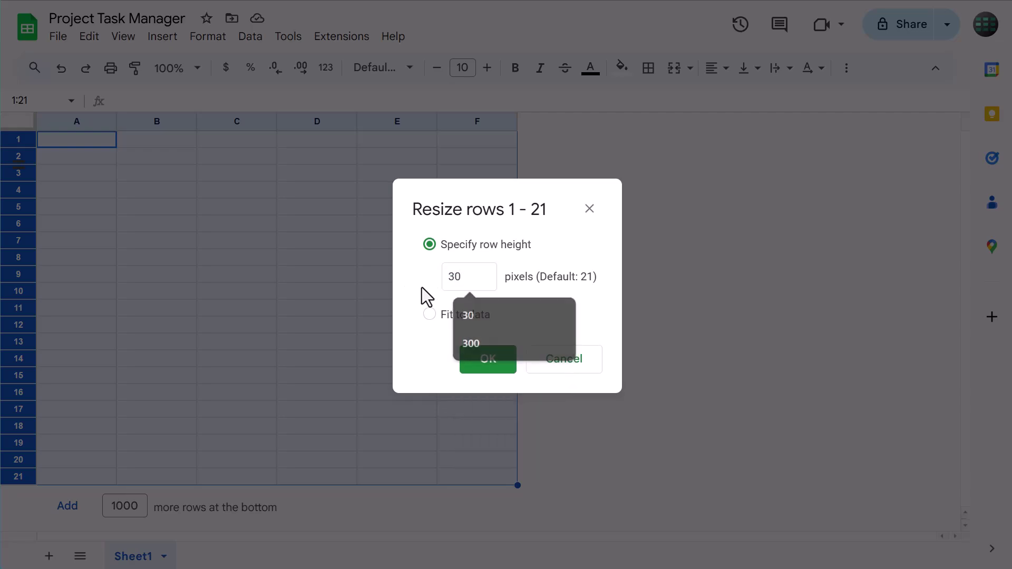
pyautogui.click(480, 364)
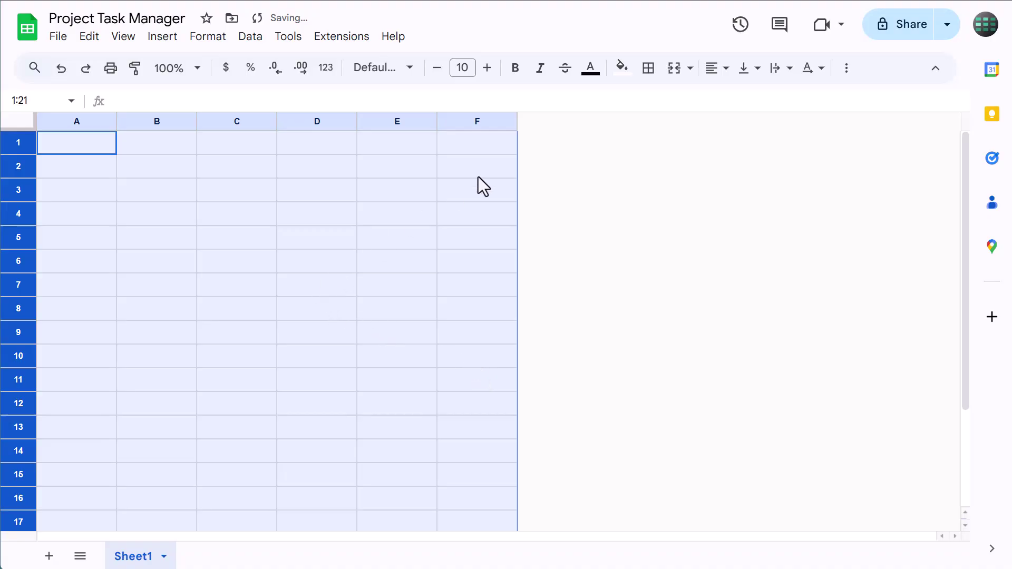
pyautogui.click(755, 75)
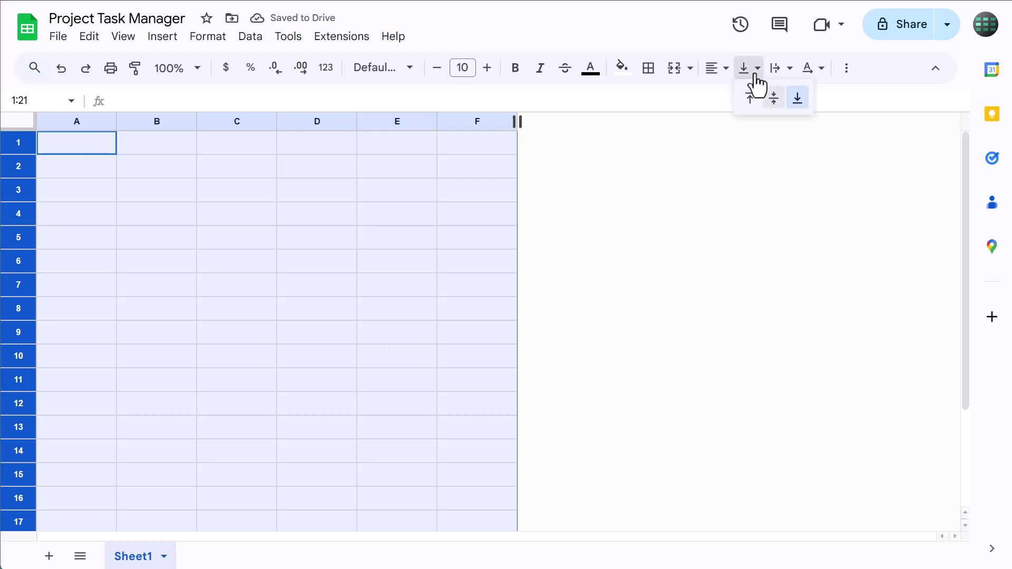
pyautogui.click(774, 100)
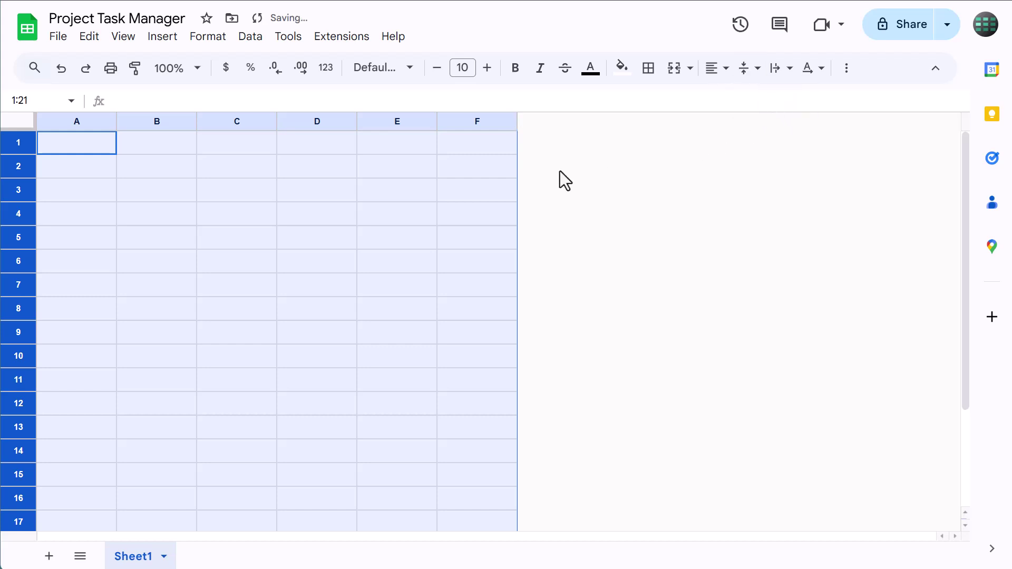
# Format row 1 across columns A–F as bold with a light blue fill.
pyautogui.click(209, 174)
pyautogui.click(18, 142)
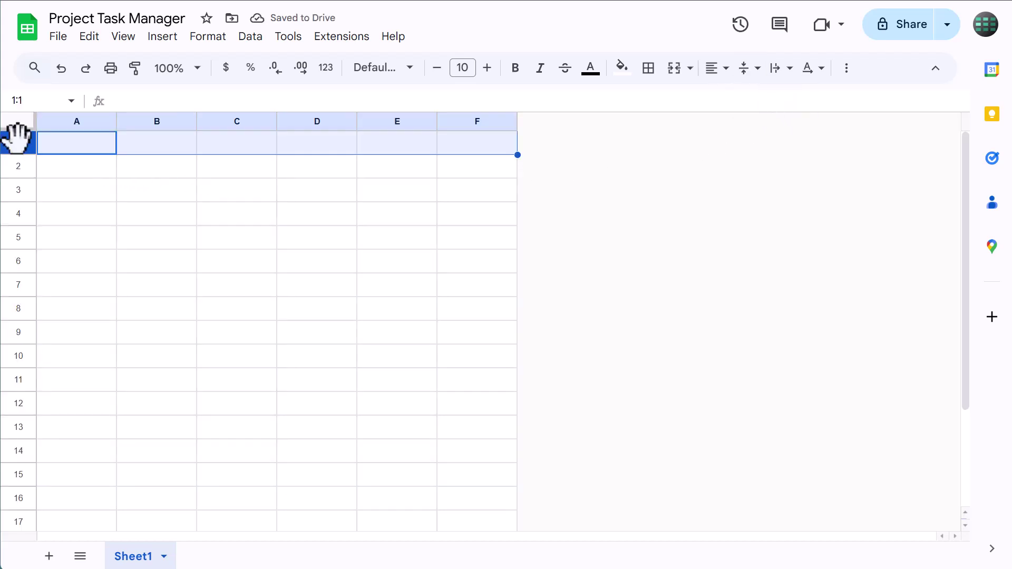
pyautogui.click(516, 78)
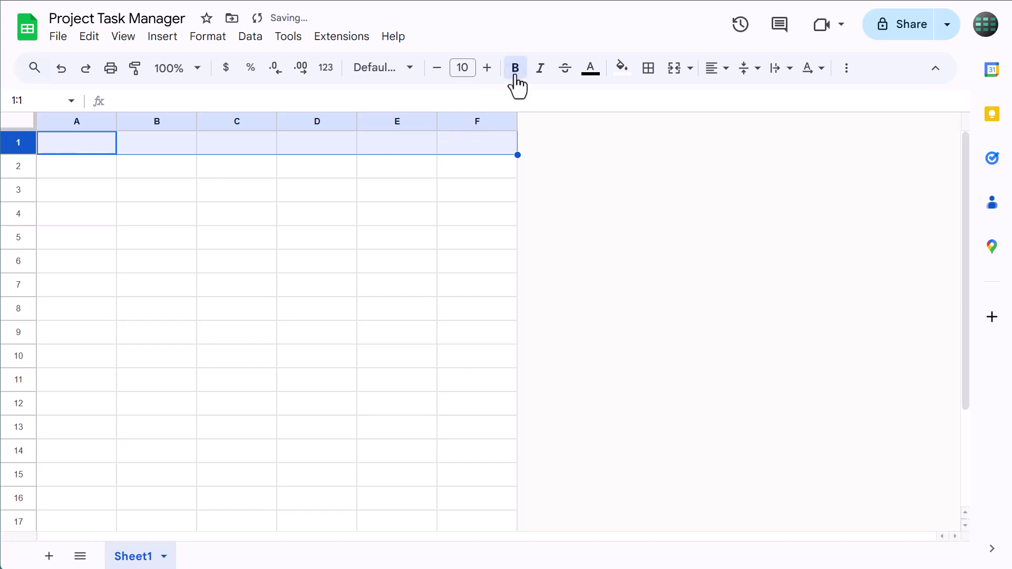
pyautogui.click(623, 69)
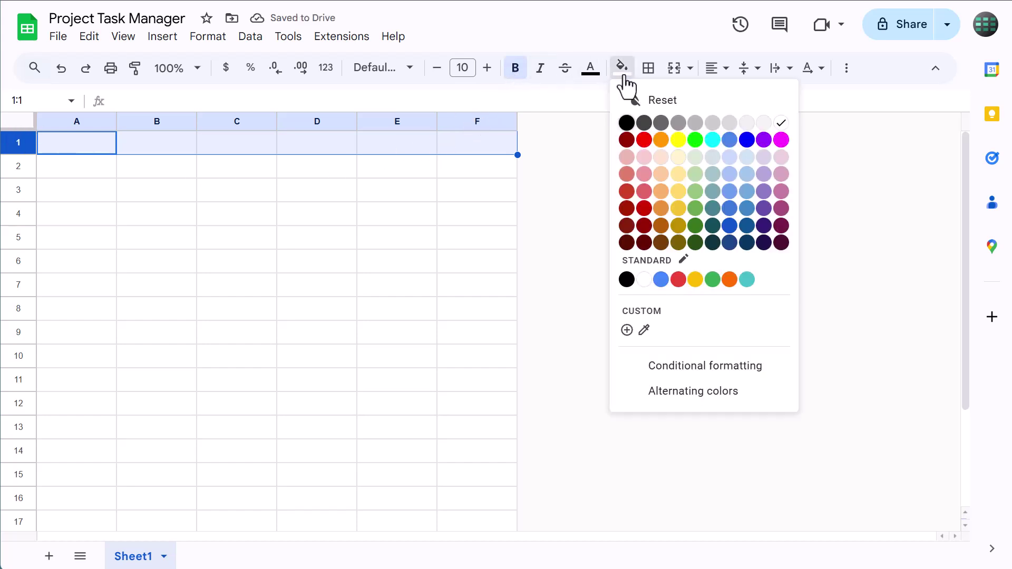
pyautogui.click(742, 158)
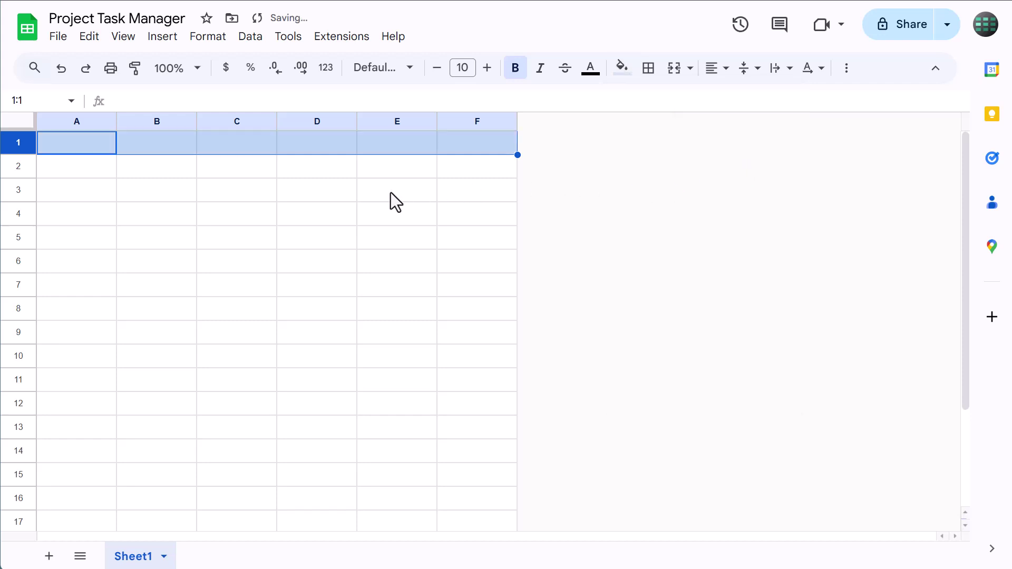
pyautogui.click(327, 201)
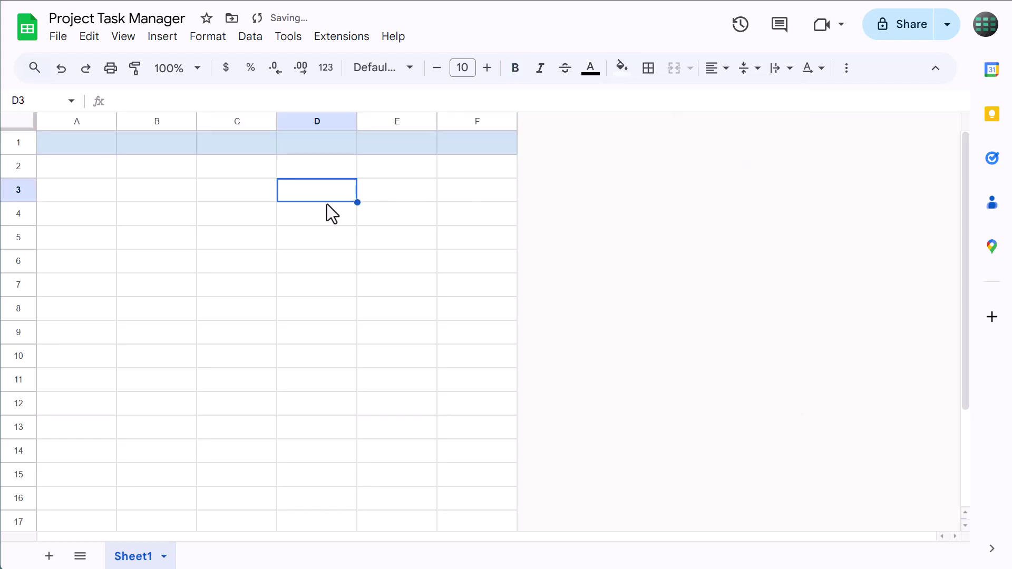
# Duplicate Sheet1 and rename the original sheet to Projects.
pyautogui.rightClick(147, 558)
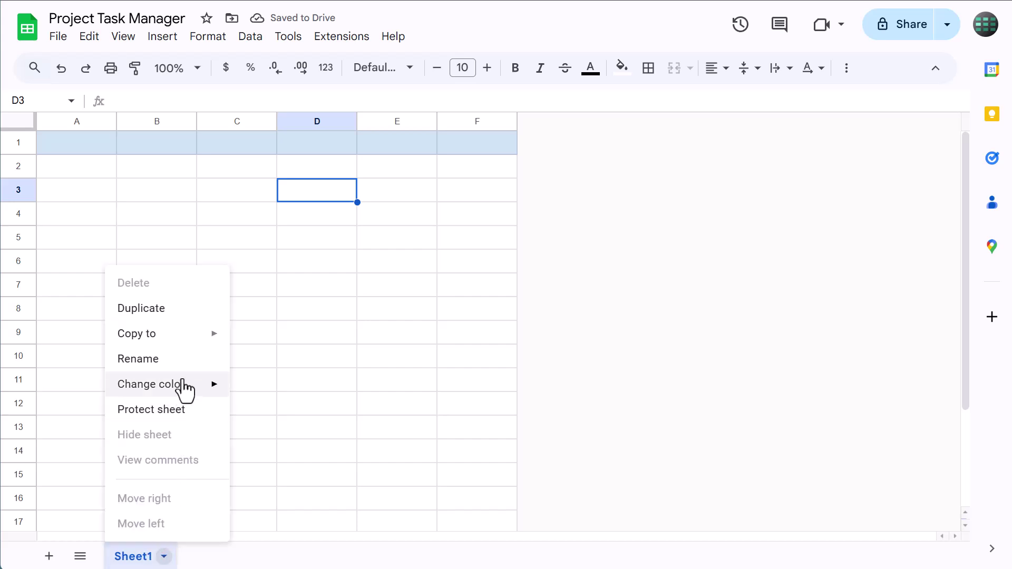
pyautogui.click(196, 322)
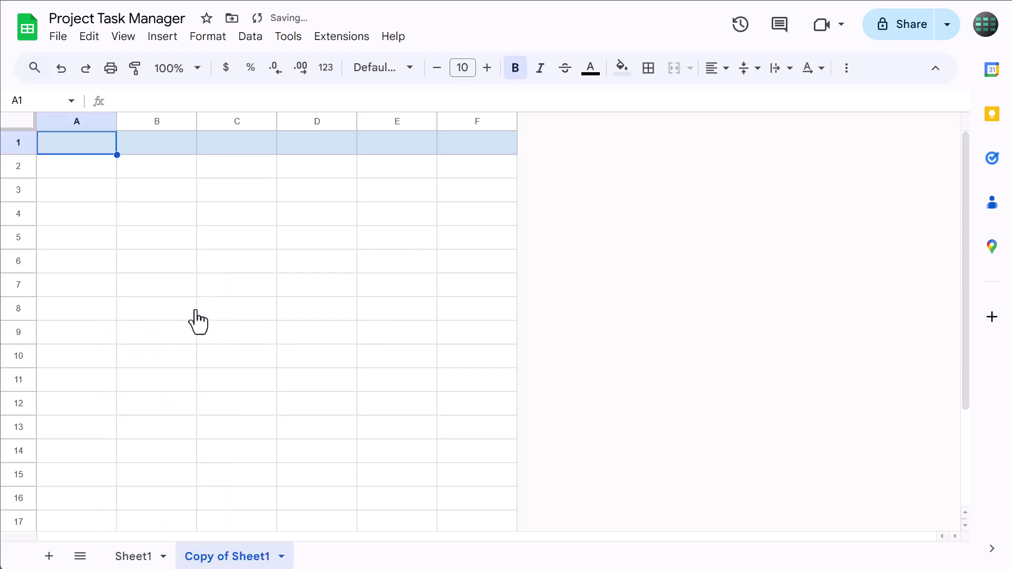
pyautogui.doubleClick(140, 559)
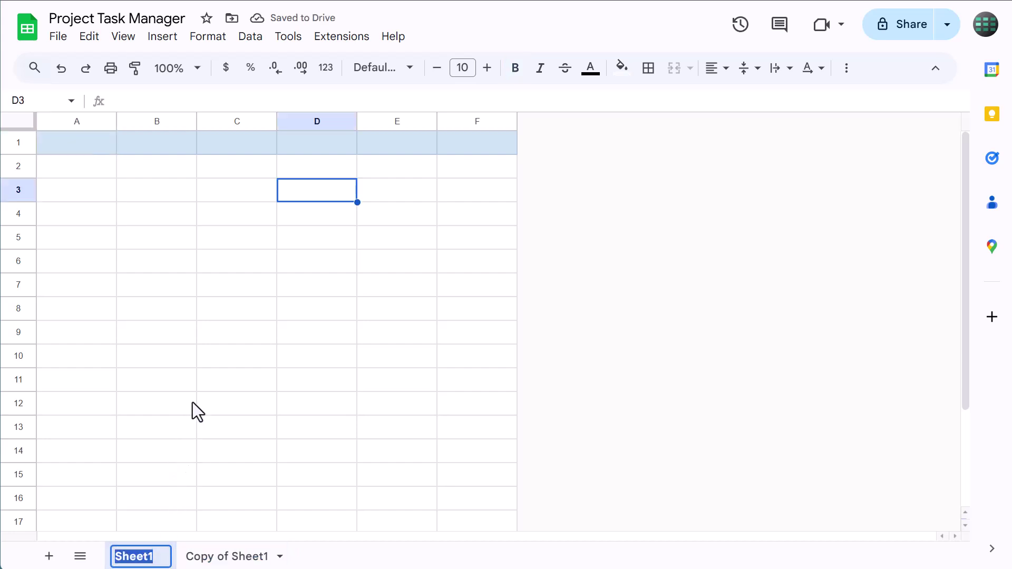
pyautogui.write('Projects')
pyautogui.press('Return')
# Rename the copied sheet to Tasks.
pyautogui.doubleClick(232, 555)
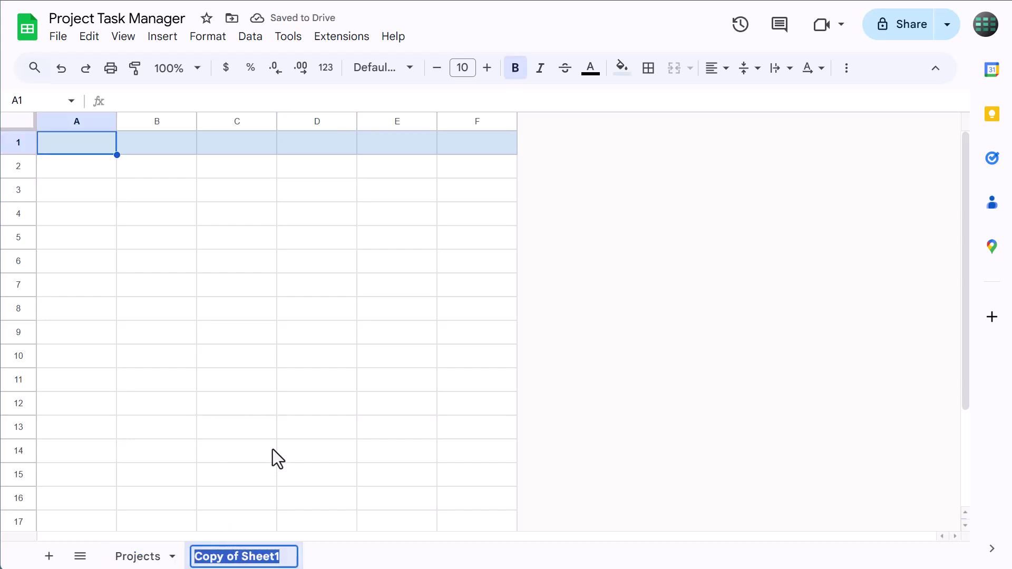
pyautogui.write('Tasks')
pyautogui.press('Return')
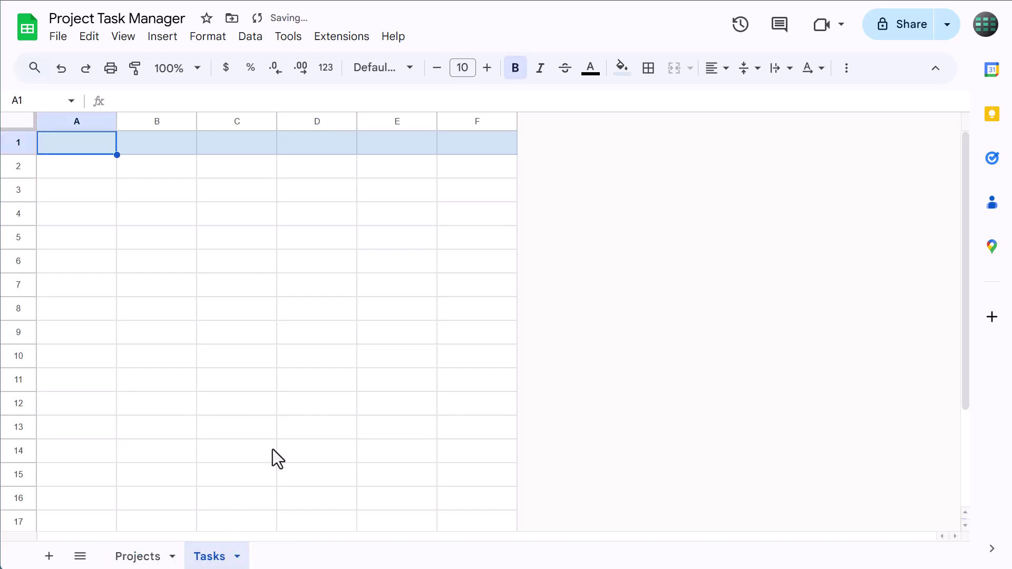
# On the Projects sheet, set column A's width to 150 pixels.
pyautogui.click(148, 557)
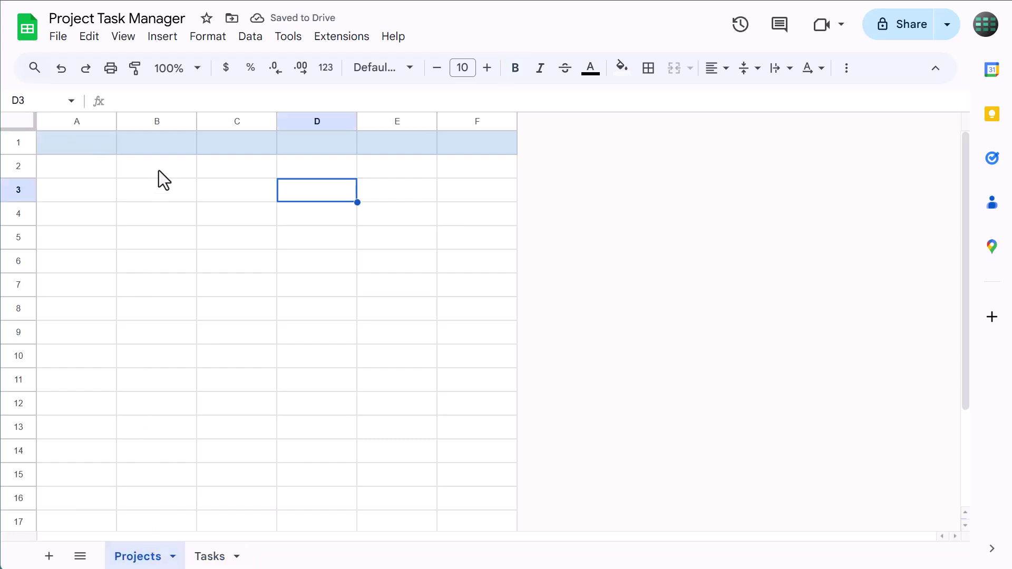
pyautogui.click(87, 120)
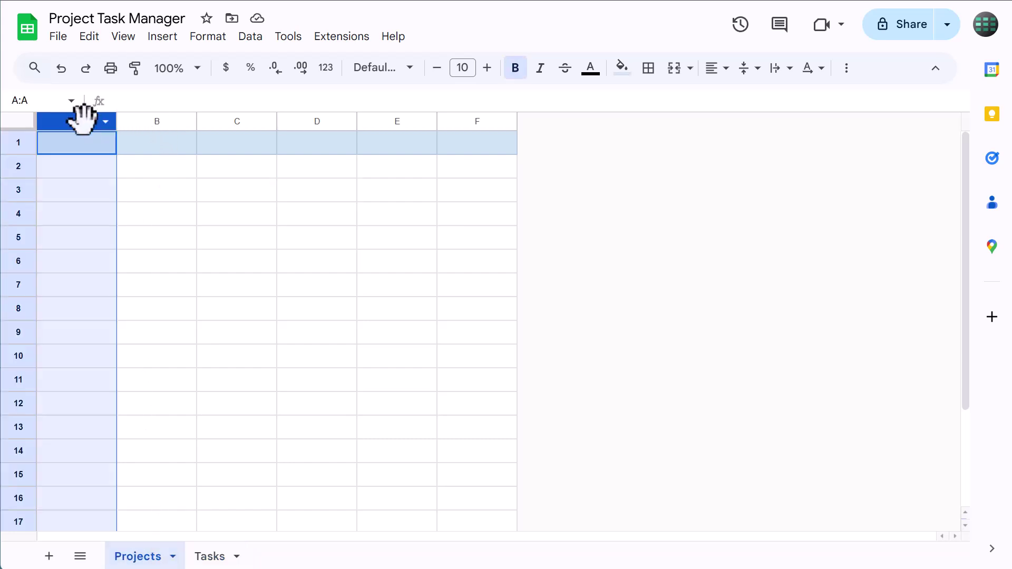
pyautogui.rightClick(85, 120)
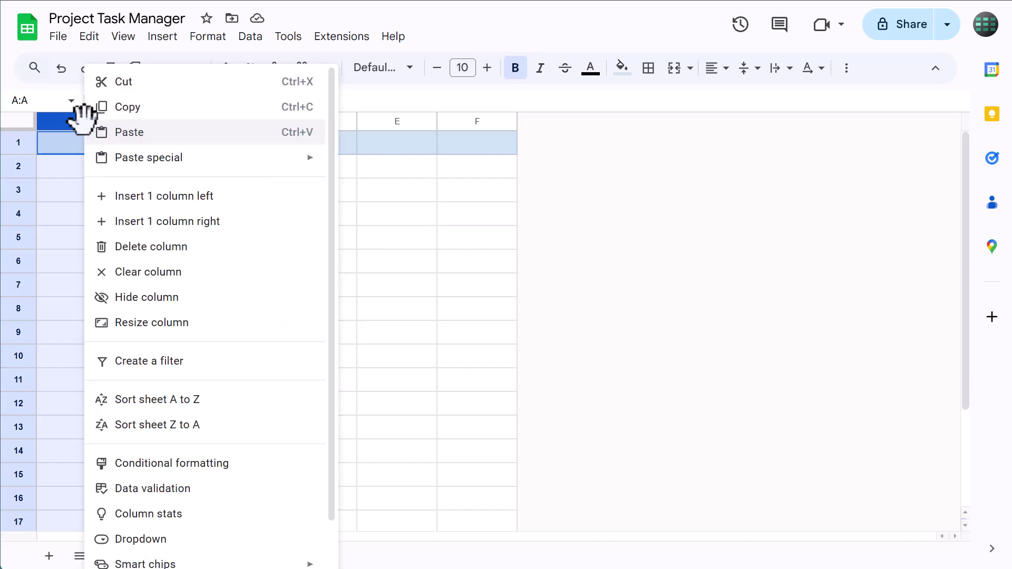
pyautogui.click(157, 327)
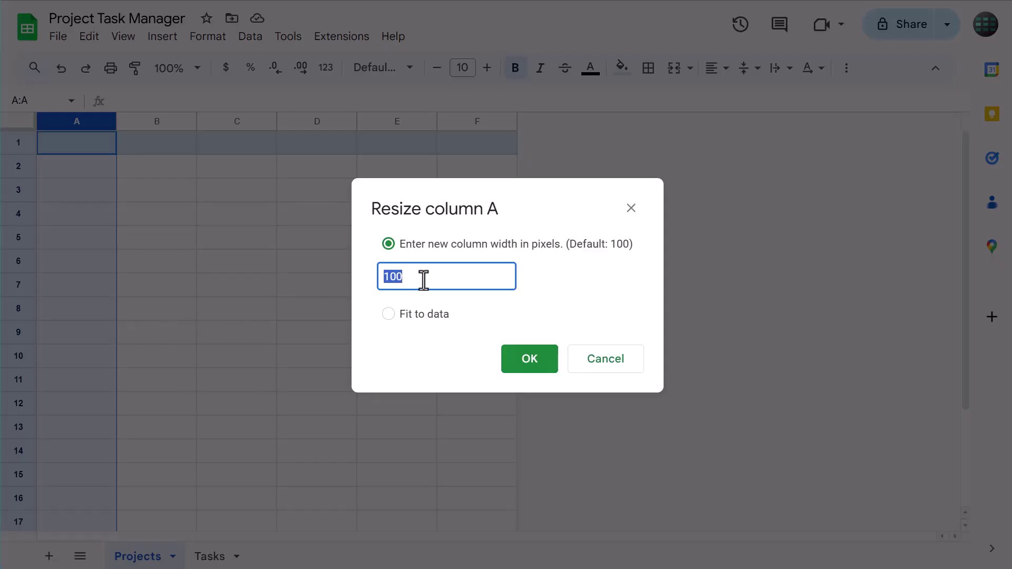
pyautogui.write('150')
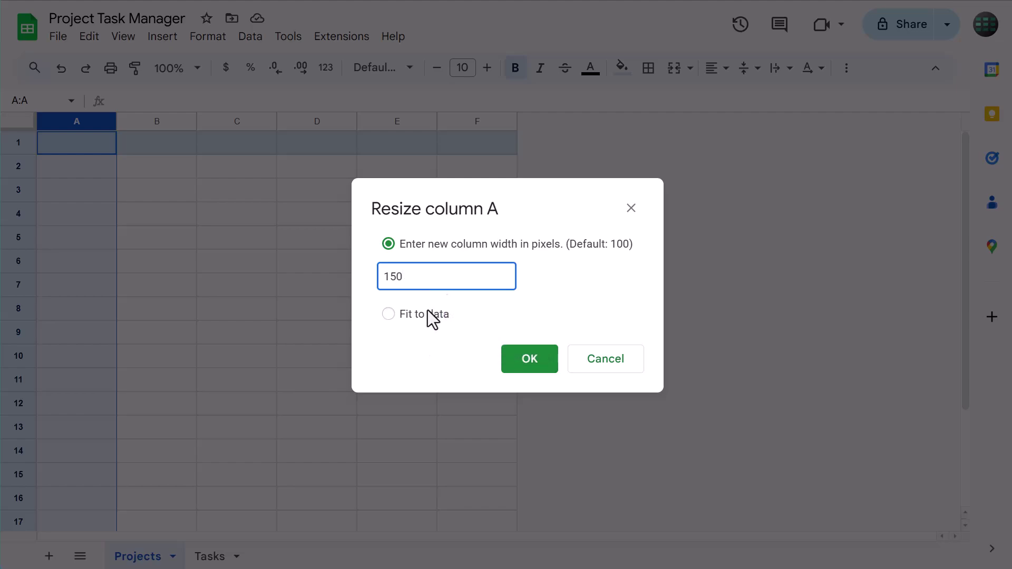
pyautogui.click(503, 356)
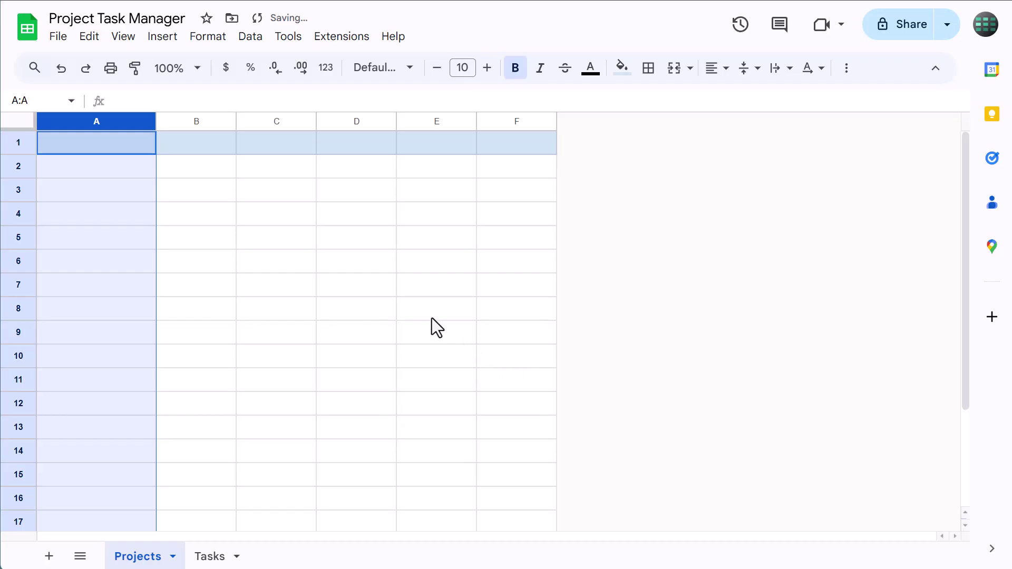
# Select columns B–F and bring up their column width setting.
pyautogui.moveTo(202, 121); pyautogui.dragTo(511, 120)
pyautogui.rightClick(450, 119)
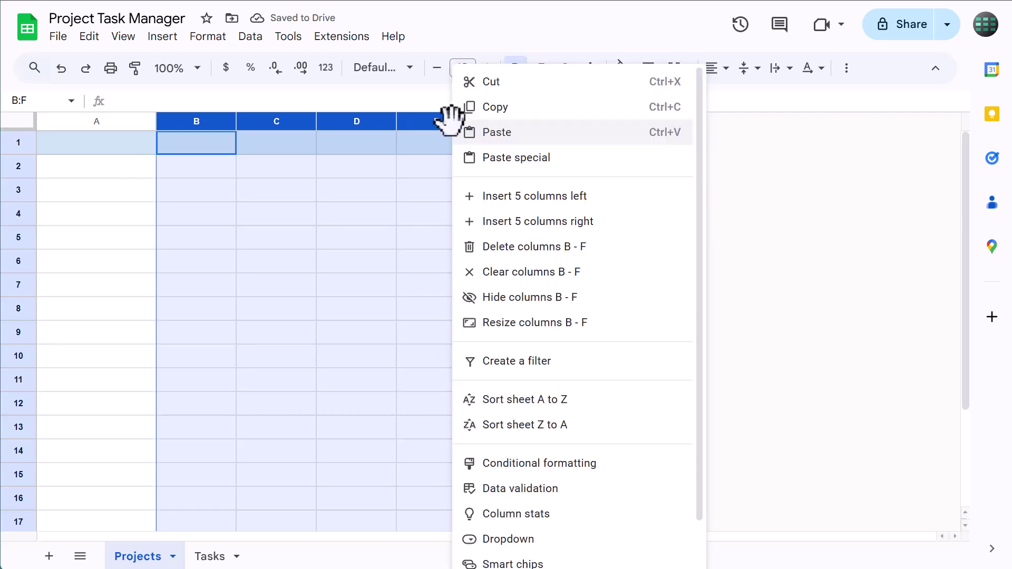
pyautogui.click(506, 323)
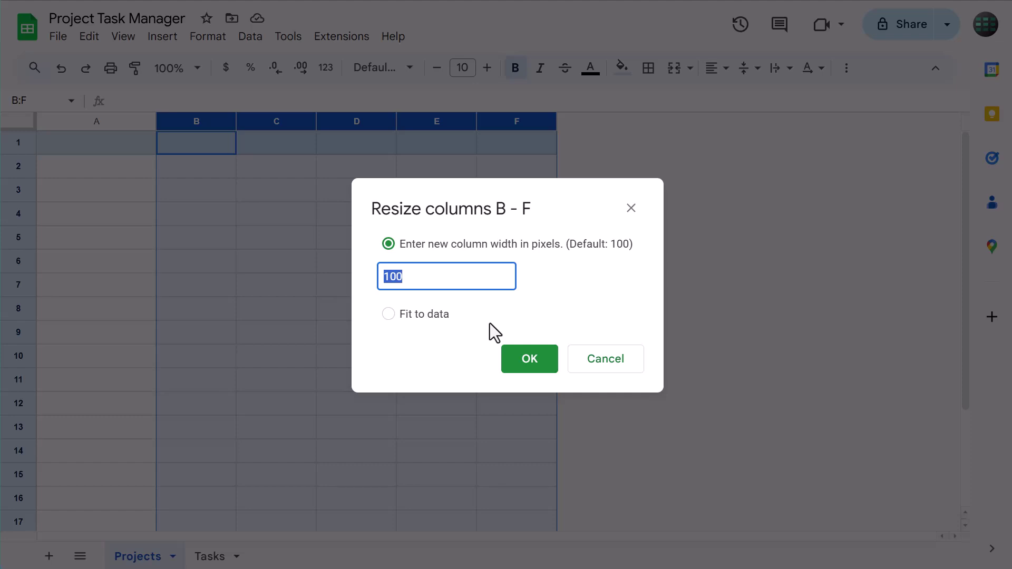
# Make columns B–F 125 pixels wide and centre their contents horizontally.
pyautogui.write('125')
pyautogui.click(519, 363)
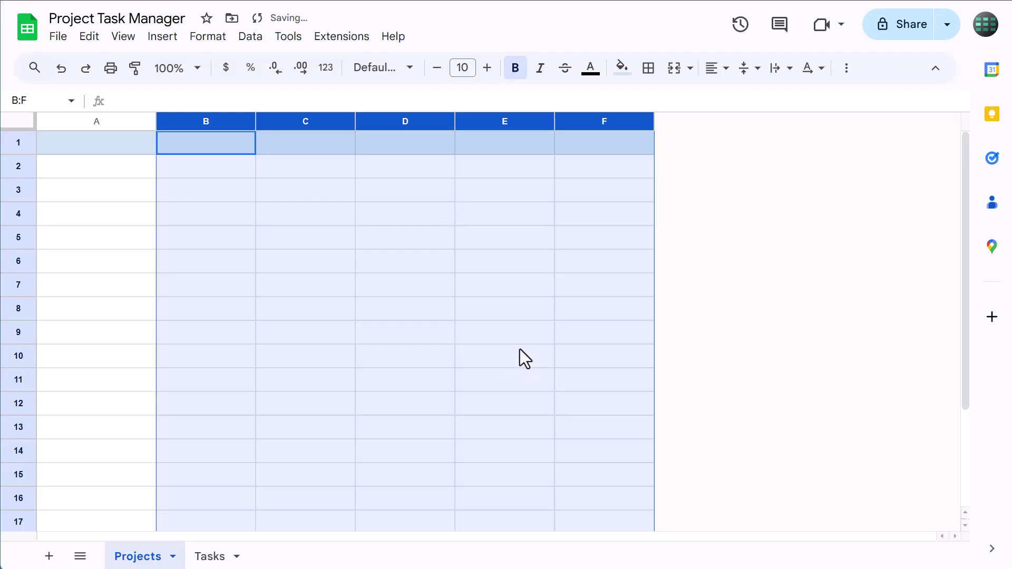
pyautogui.click(718, 68)
pyautogui.click(742, 98)
# Give B2:F21 bold blue text on a light grey fill.
pyautogui.moveTo(182, 175); pyautogui.dragTo(606, 527)
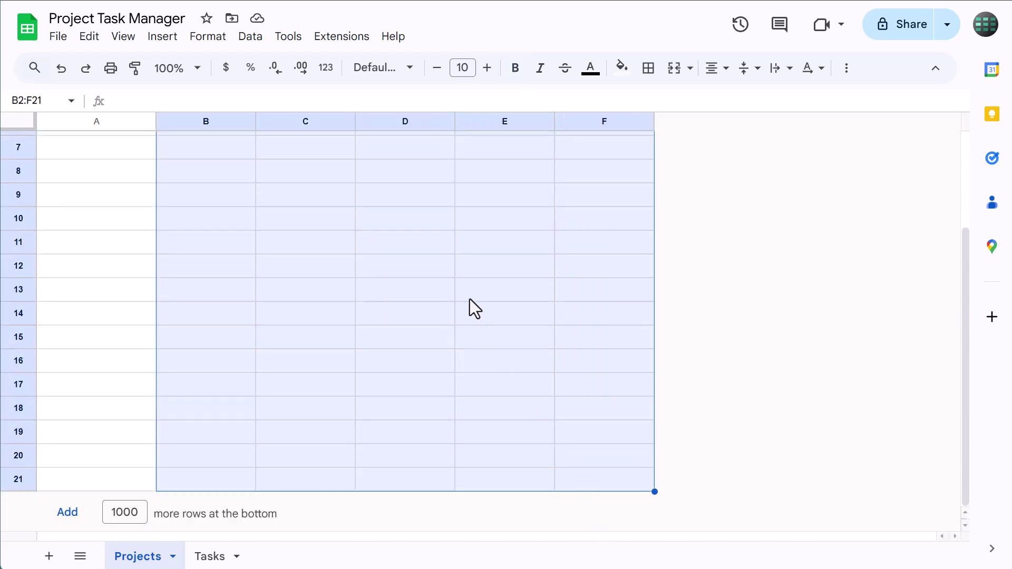
pyautogui.click(516, 72)
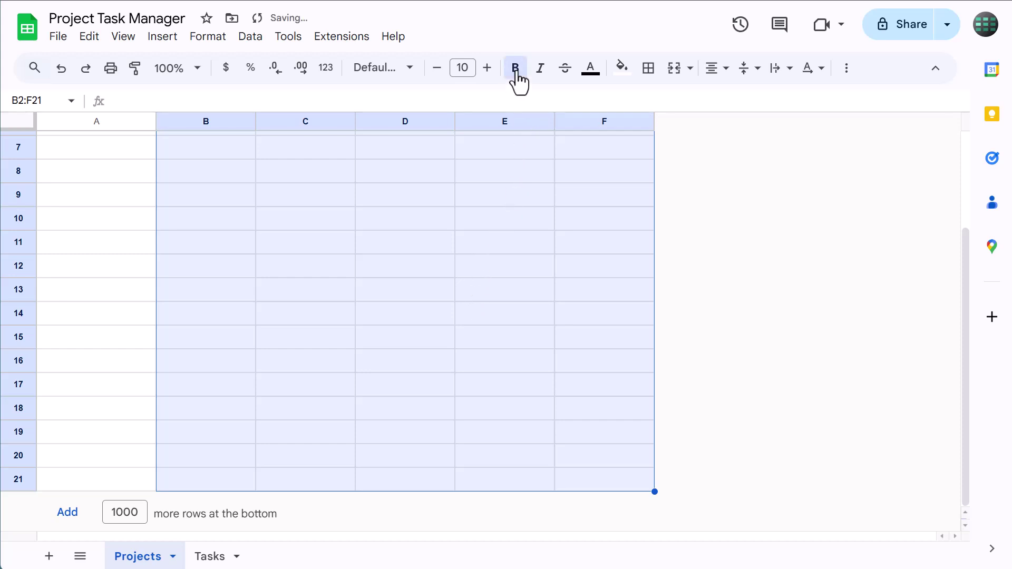
pyautogui.click(591, 71)
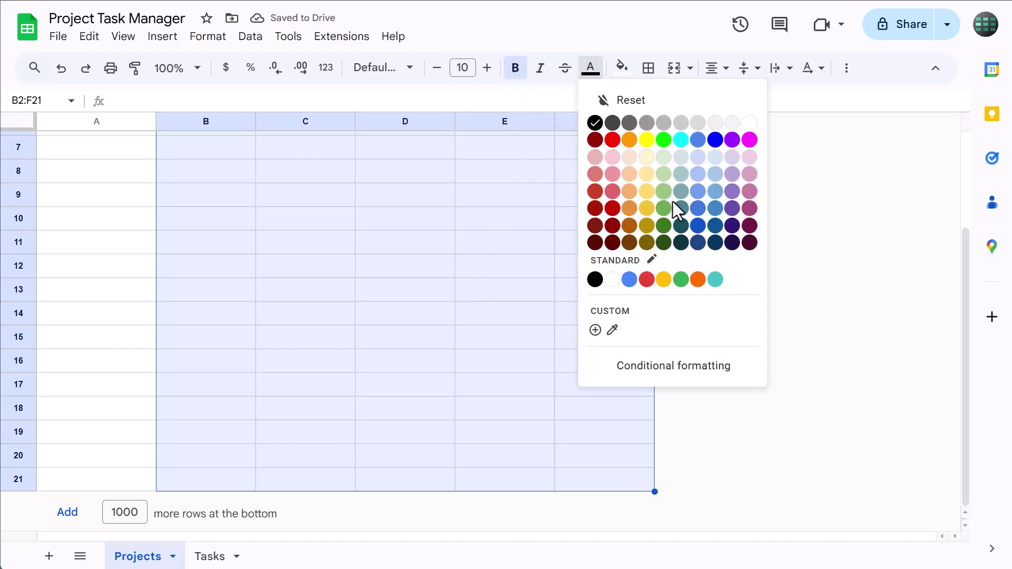
pyautogui.click(698, 225)
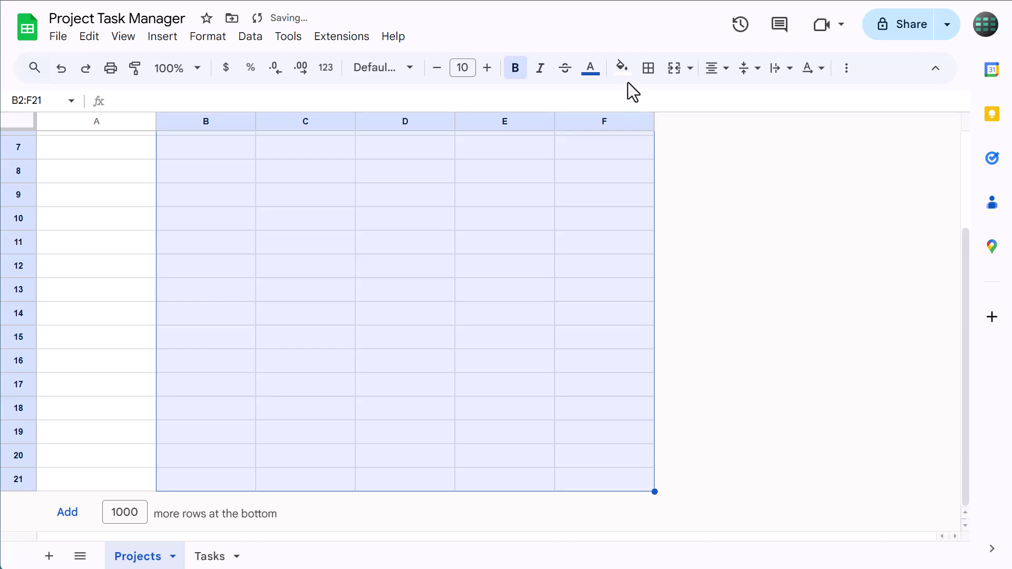
pyautogui.click(622, 67)
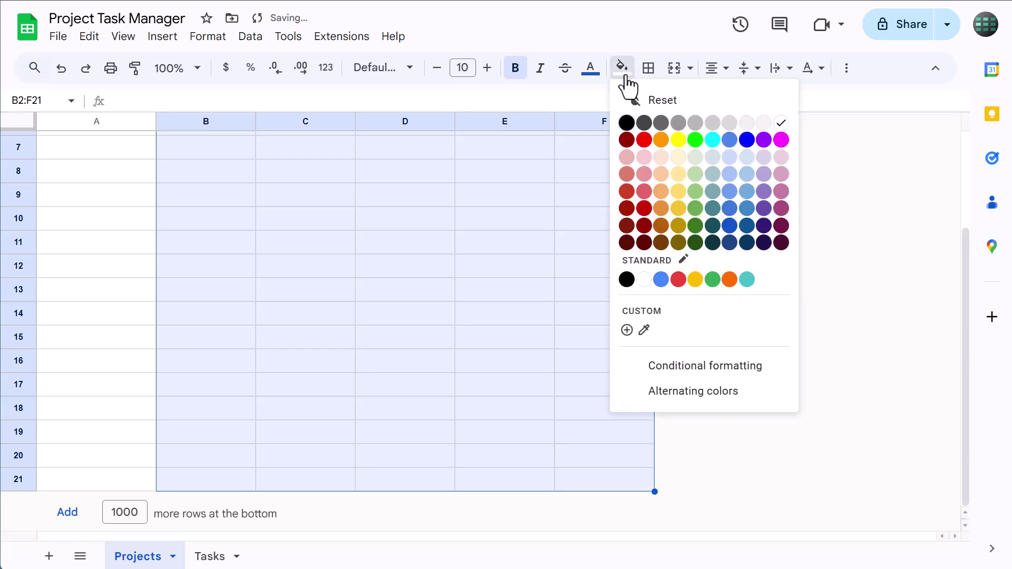
pyautogui.click(764, 123)
pyautogui.scroll(3, 442, 280)
pyautogui.click(423, 263)
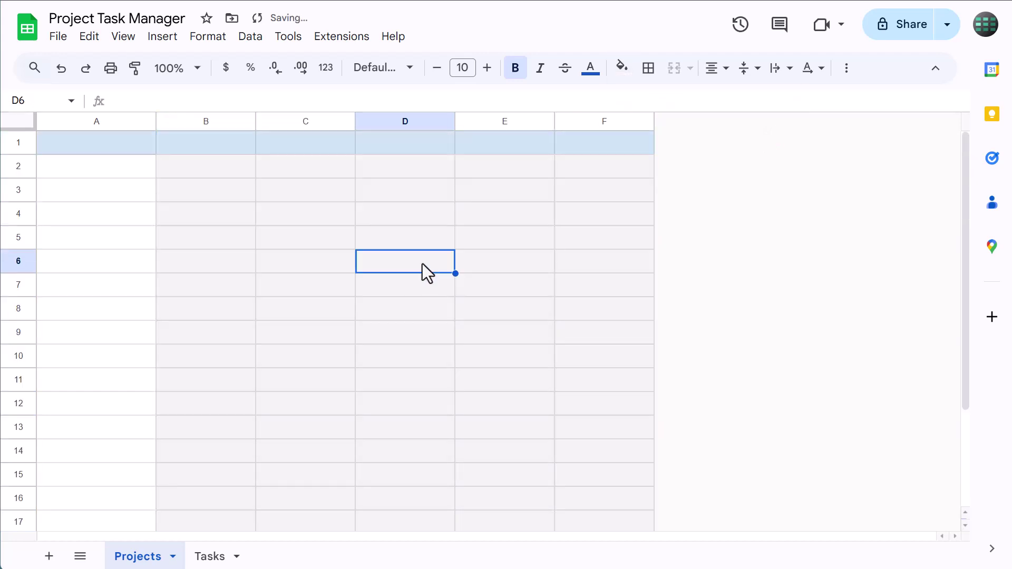
# Enter headers PROJECT, TO DO, IN PROGRESS, DONE, % COMPLETE, CHART in A1:F1.
pyautogui.click(135, 146)
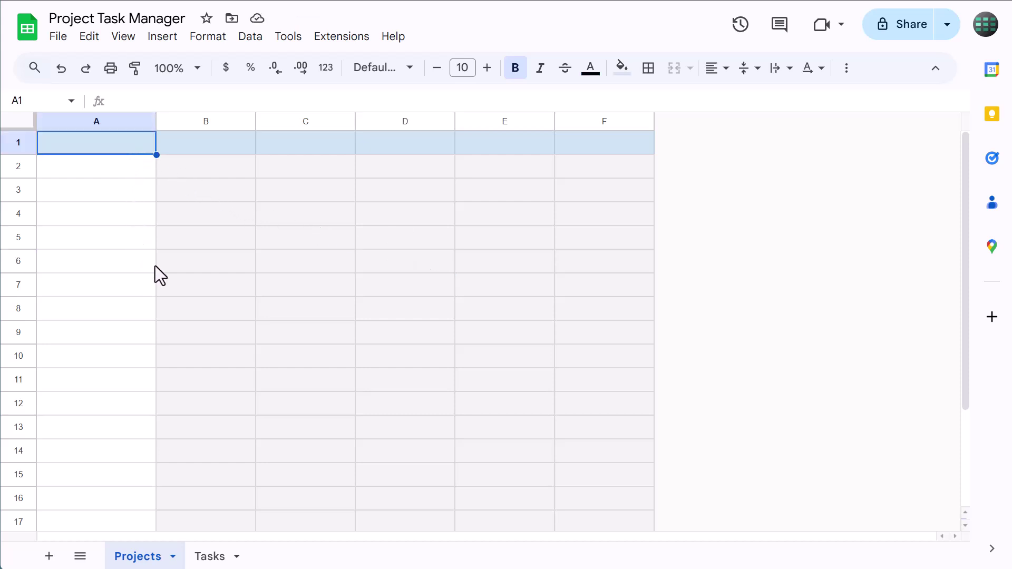
pyautogui.write('PROJECT')
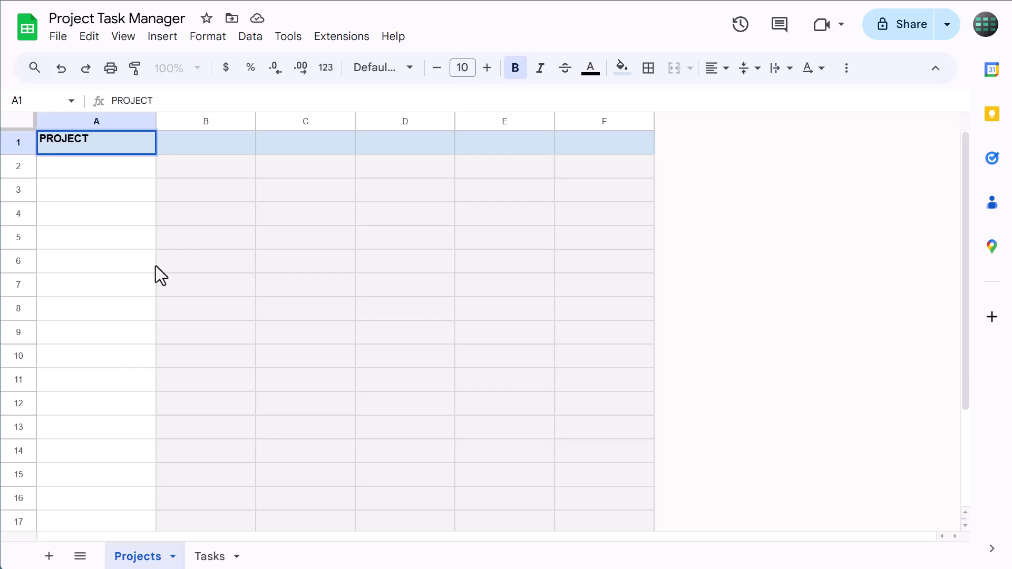
pyautogui.press('Tab')
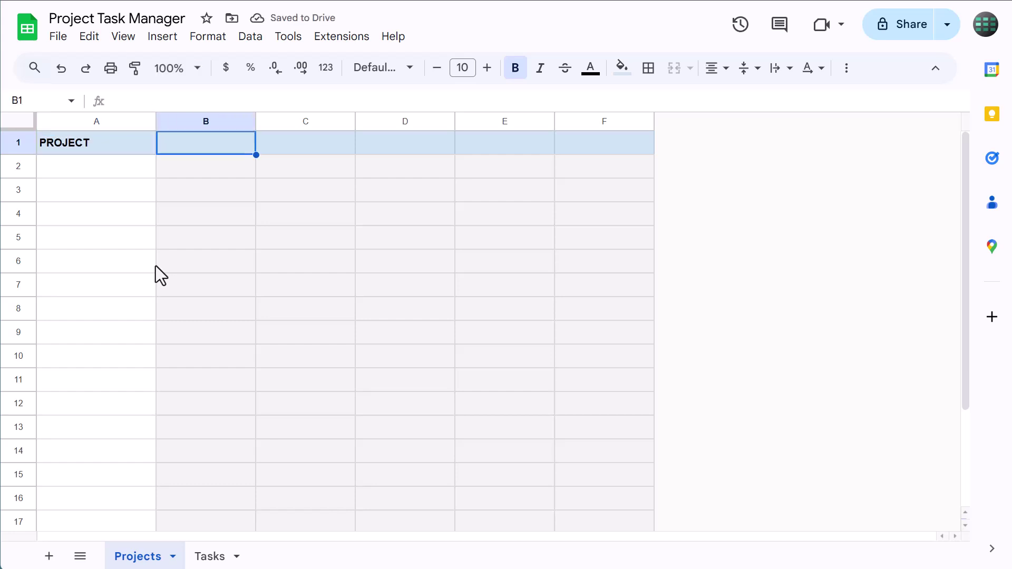
pyautogui.write('TO DO')
pyautogui.press('Tab')
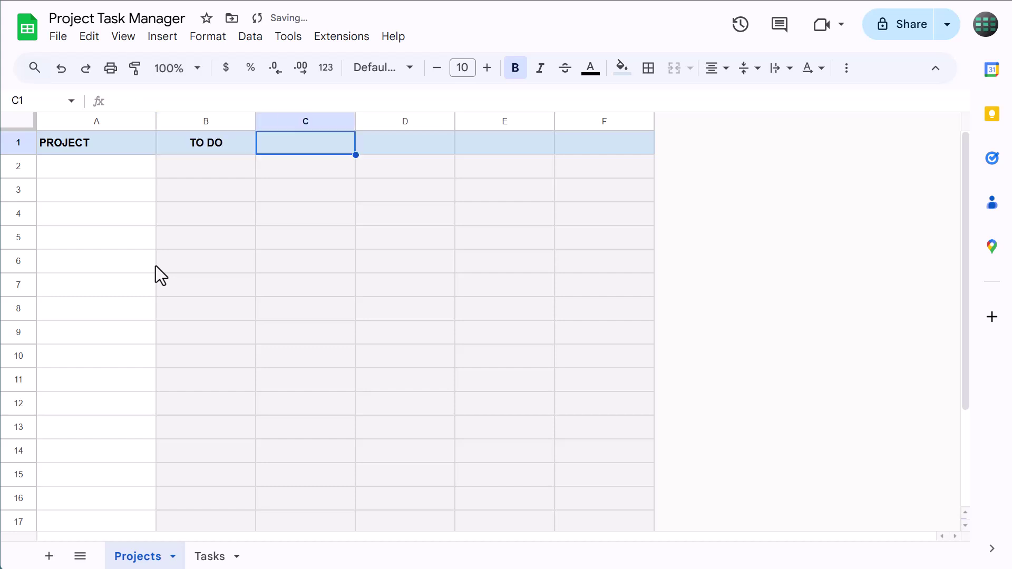
pyautogui.write('IN PROGRESS')
pyautogui.press('Tab')
pyautogui.write('DONE')
pyautogui.press('Tab')
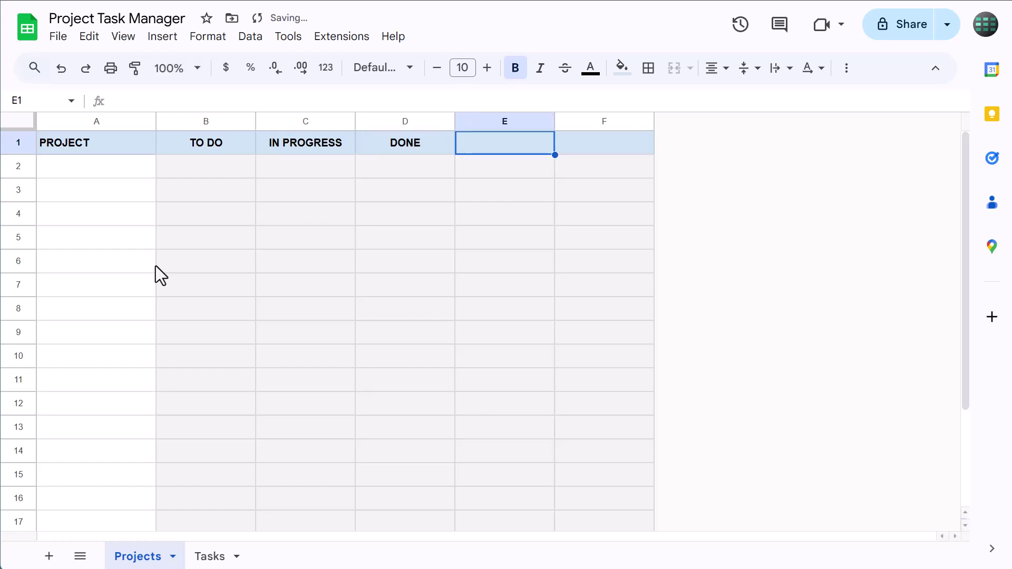
pyautogui.write('% COMPLE')
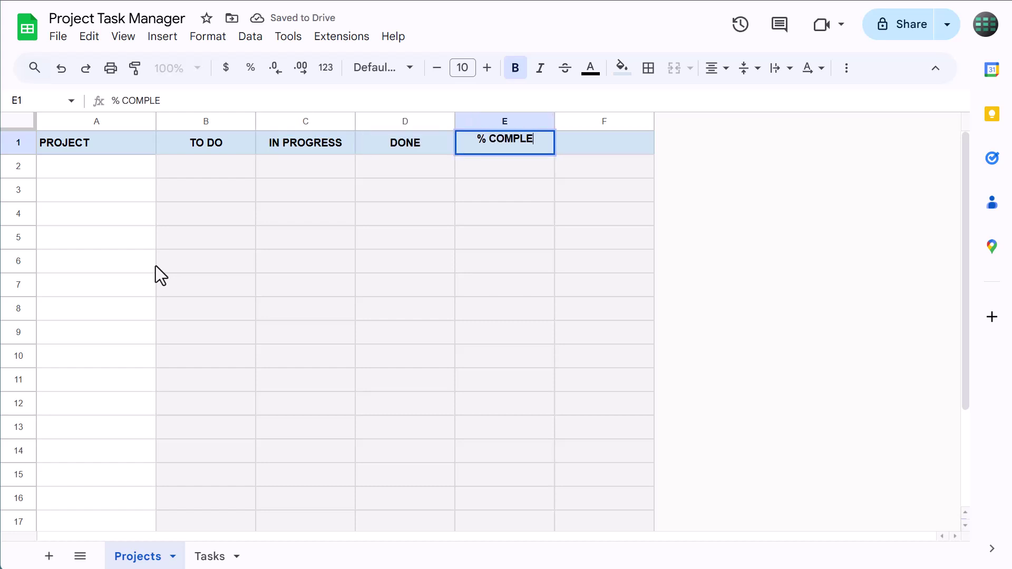
pyautogui.write('TE')
pyautogui.press('Tab')
pyautogui.write('CHART')
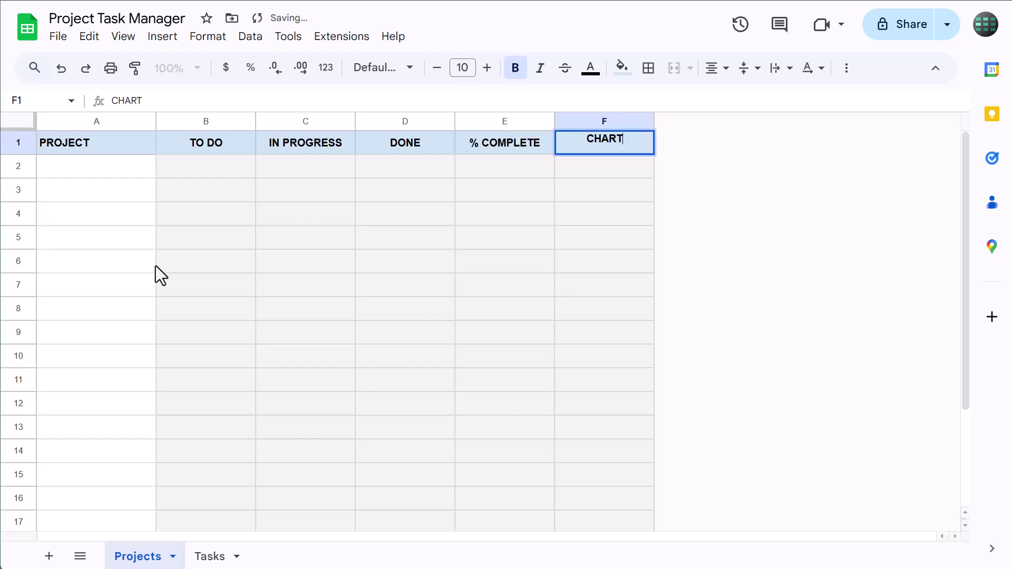
pyautogui.press('Return')
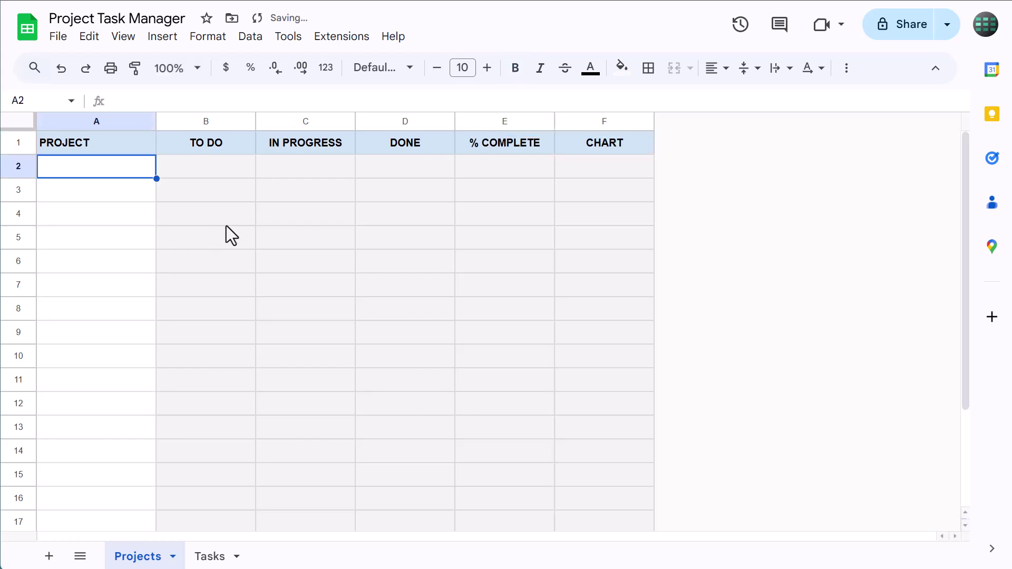
# List Project A, Project B and Project C in cells A2:A4.
pyautogui.write('Project A')
pyautogui.press('Return')
pyautogui.write('Project B')
pyautogui.press('Return')
pyautogui.write('Project C')
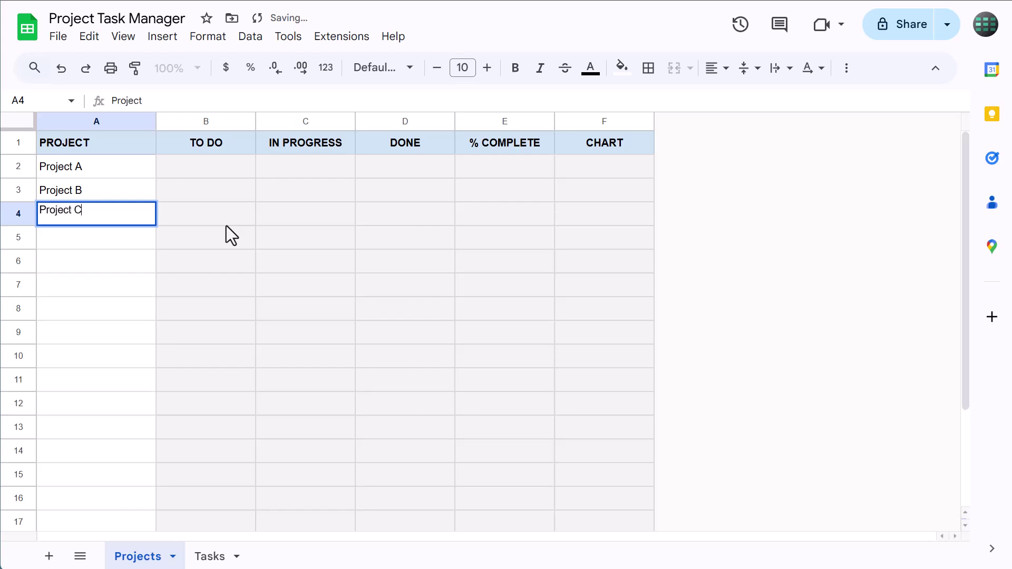
pyautogui.press('Return')
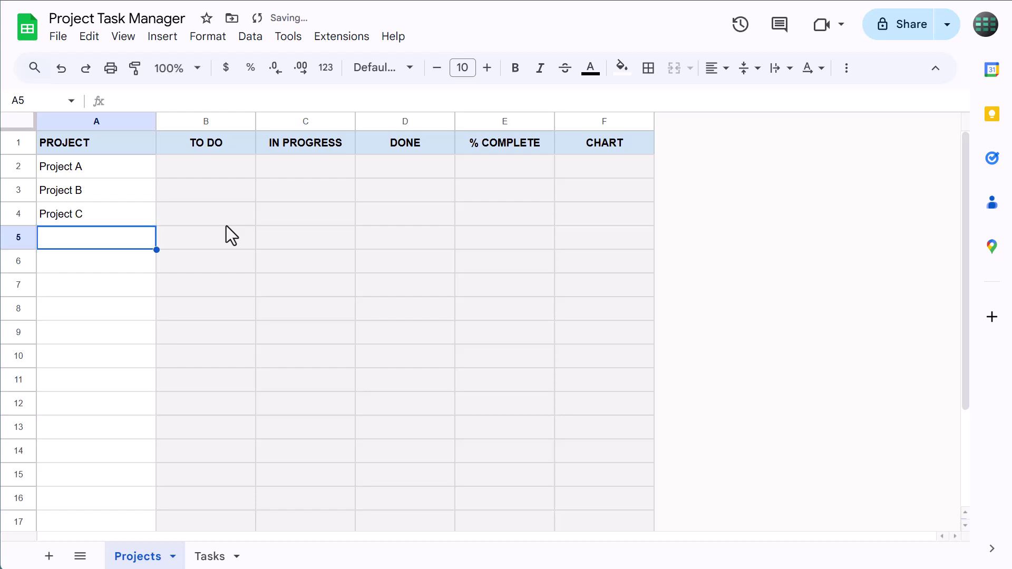
# Name range A2:A21 'projectList' and verify it from the named-range list.
pyautogui.moveTo(100, 167); pyautogui.dragTo(128, 509)
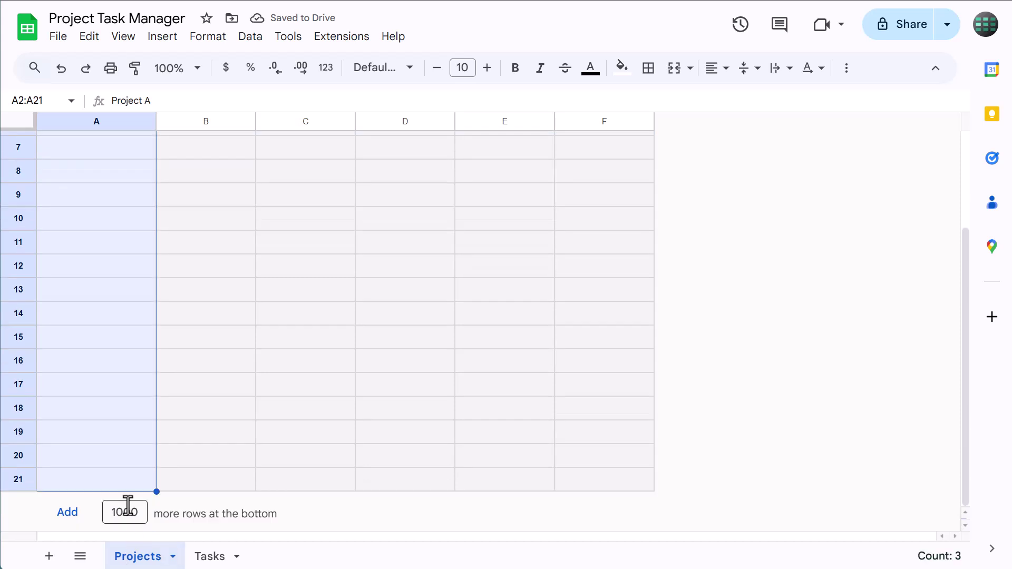
pyautogui.click(58, 100)
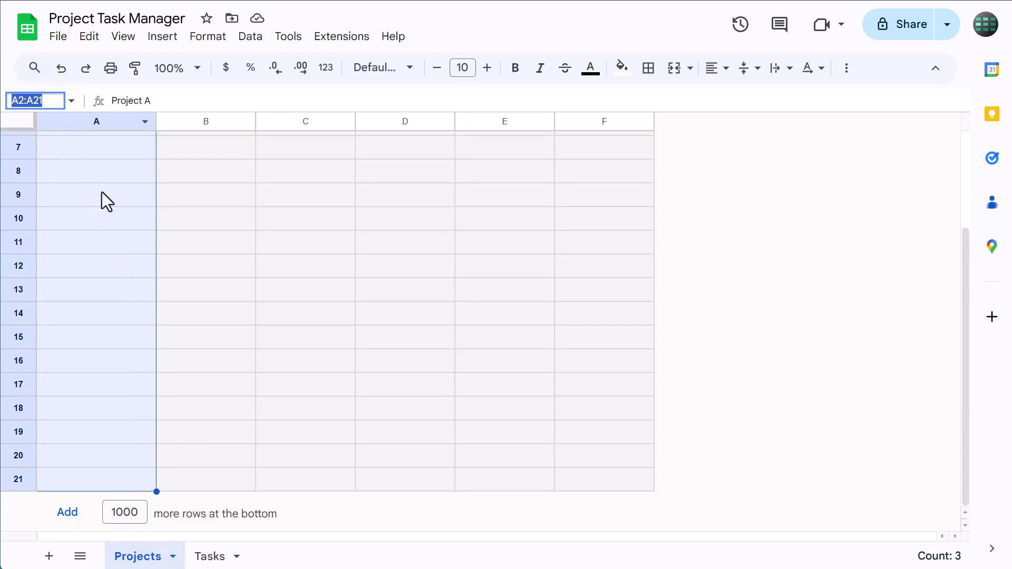
pyautogui.write('projectList')
pyautogui.press('Return')
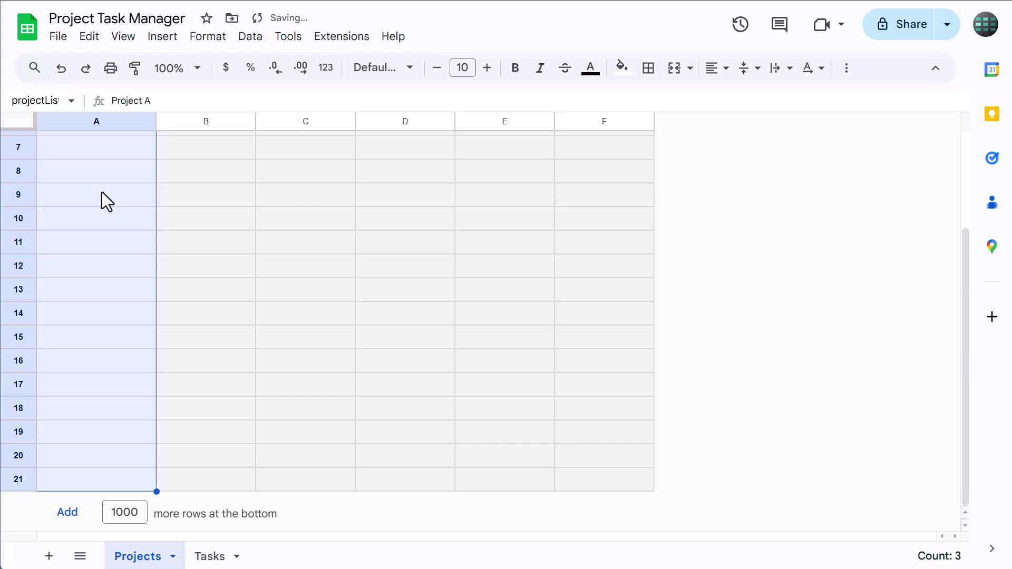
pyautogui.click(190, 178)
pyautogui.scroll(3, 162, 176)
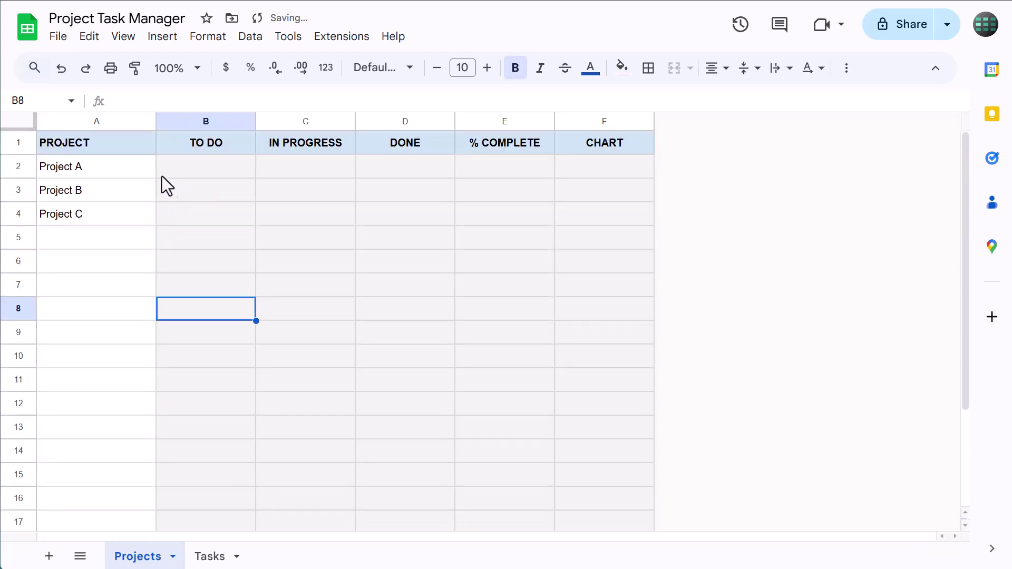
pyautogui.click(72, 101)
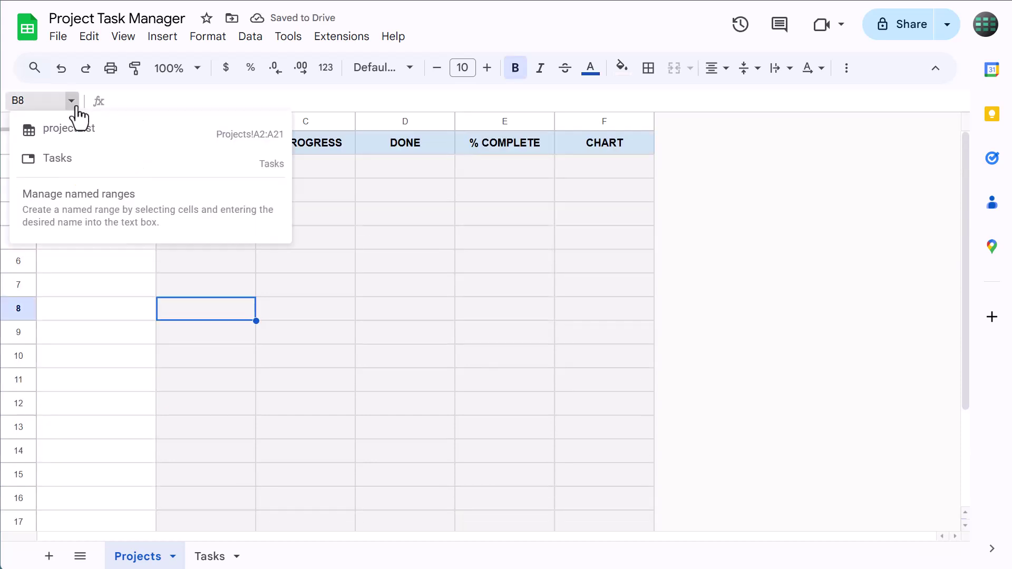
pyautogui.click(147, 149)
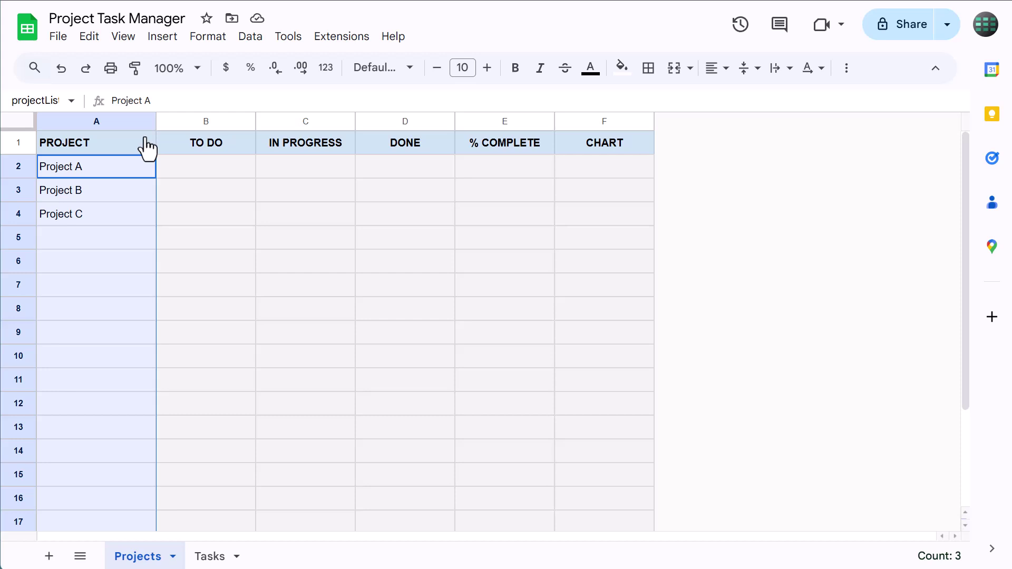
pyautogui.click(134, 188)
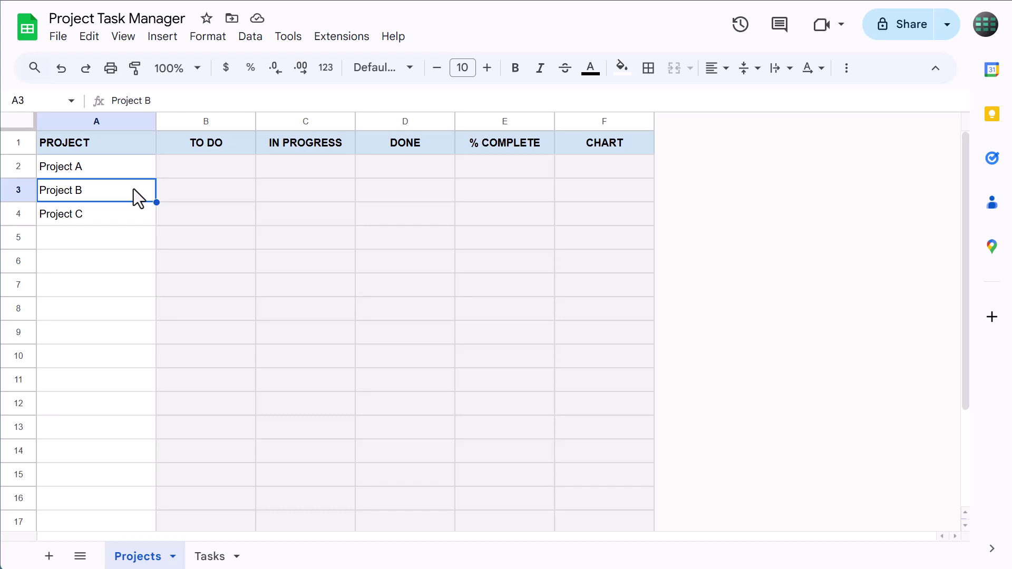
# Name the header cells B1:D1 'statusList'.
pyautogui.moveTo(186, 145); pyautogui.dragTo(387, 144)
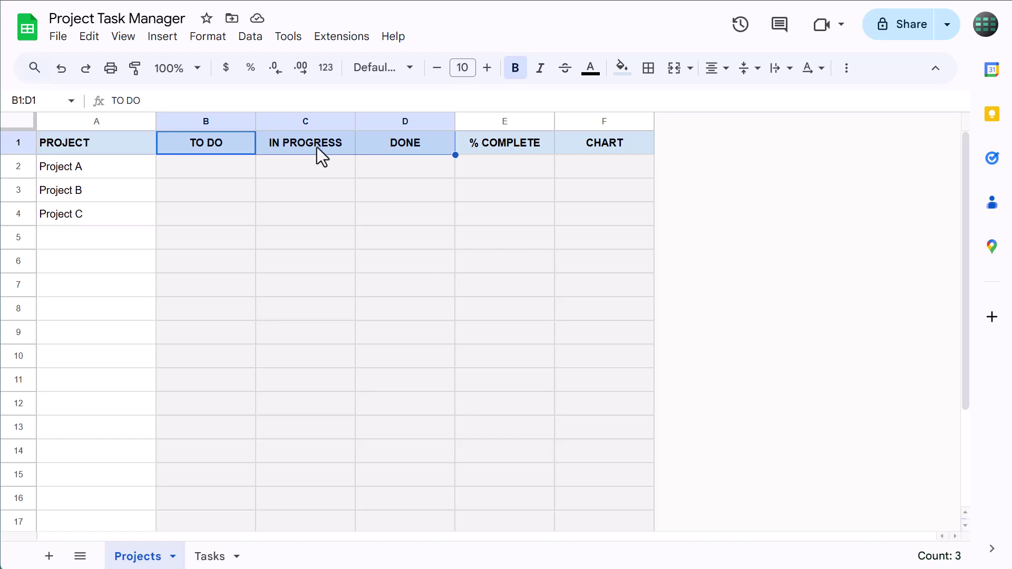
pyautogui.click(54, 100)
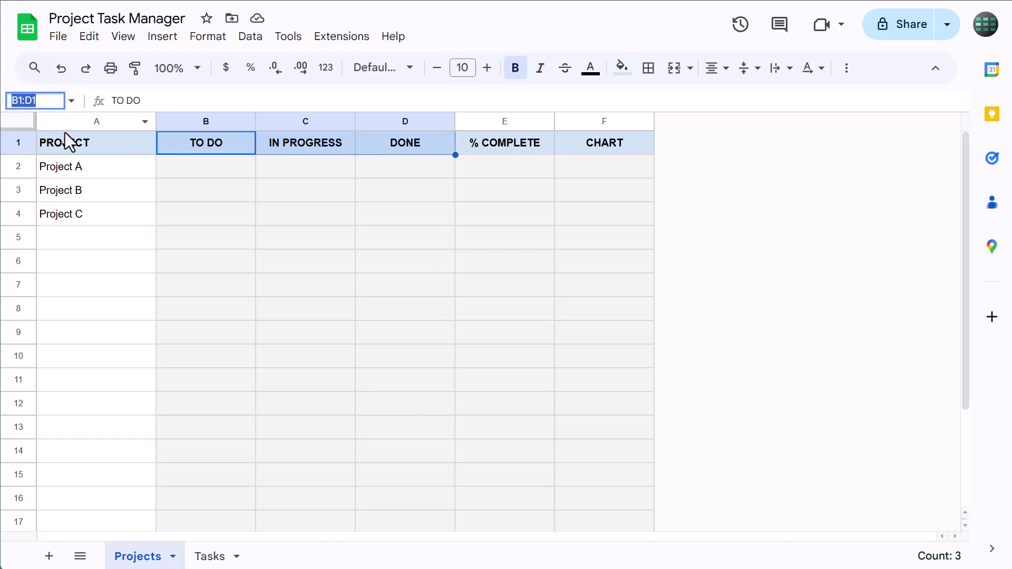
pyautogui.write('st')
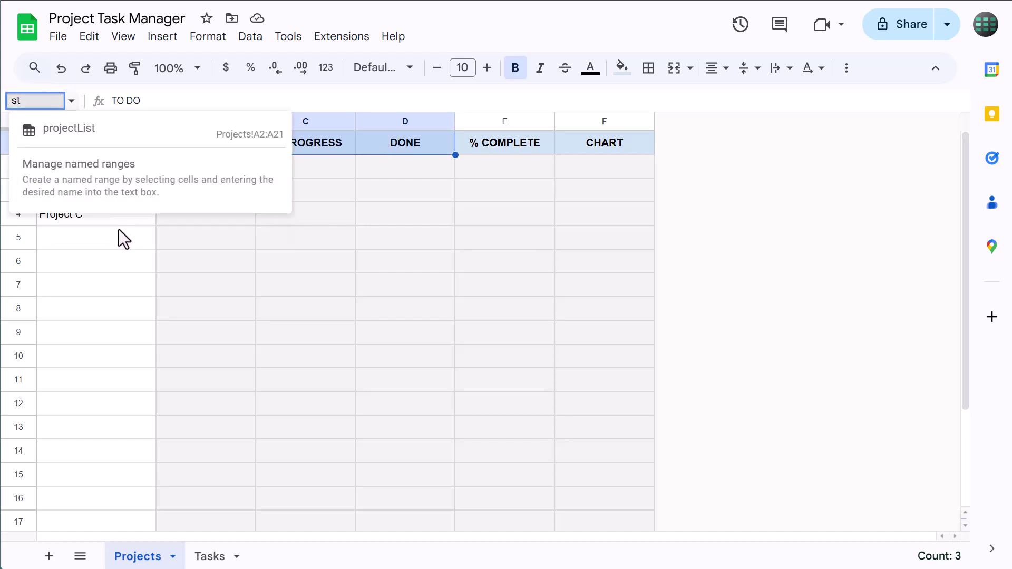
pyautogui.write('atusList')
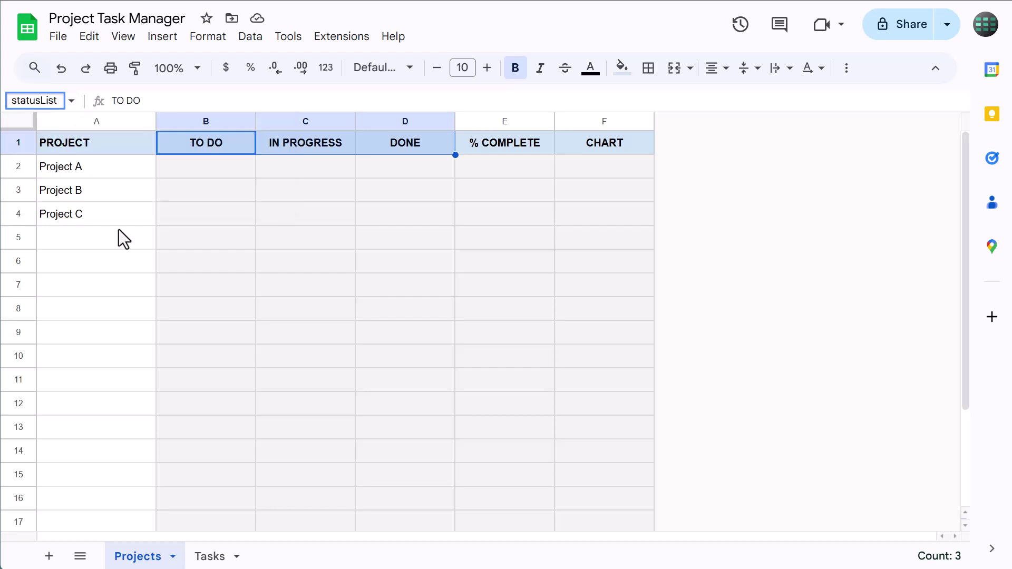
pyautogui.press('Return')
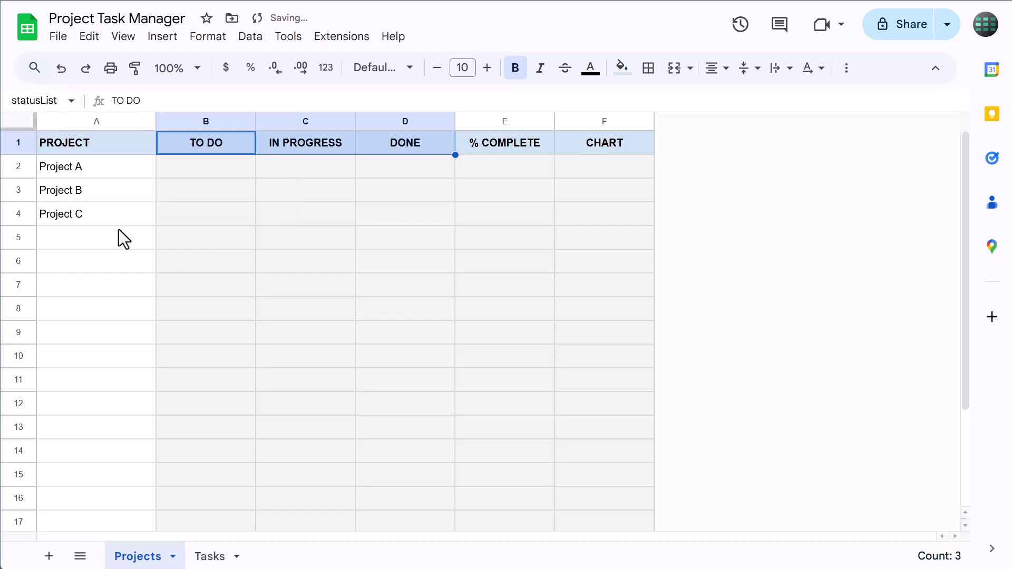
pyautogui.click(118, 225)
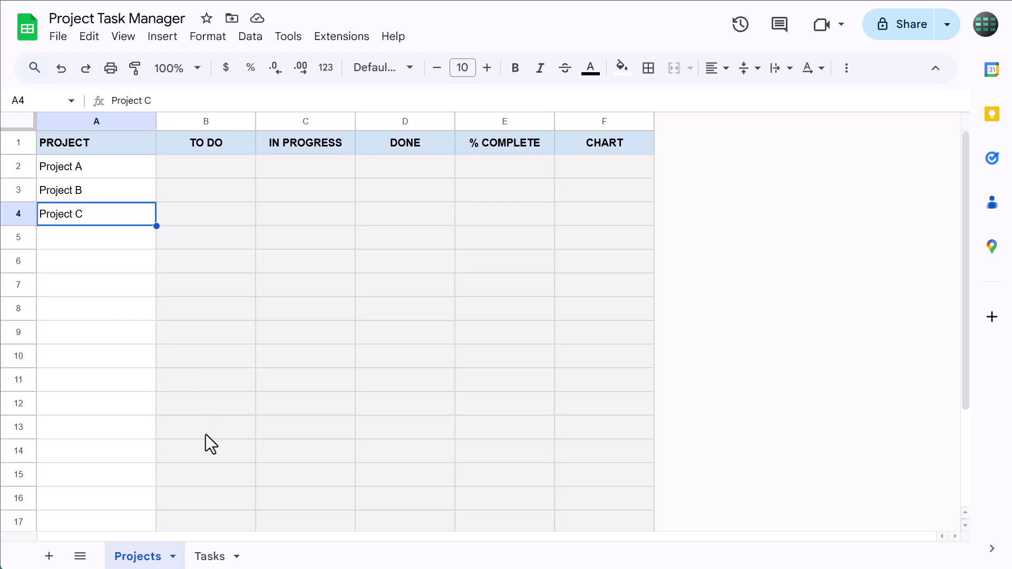
# On the Tasks sheet, set columns A, B, D and E to 150 pixels wide.
pyautogui.click(211, 558)
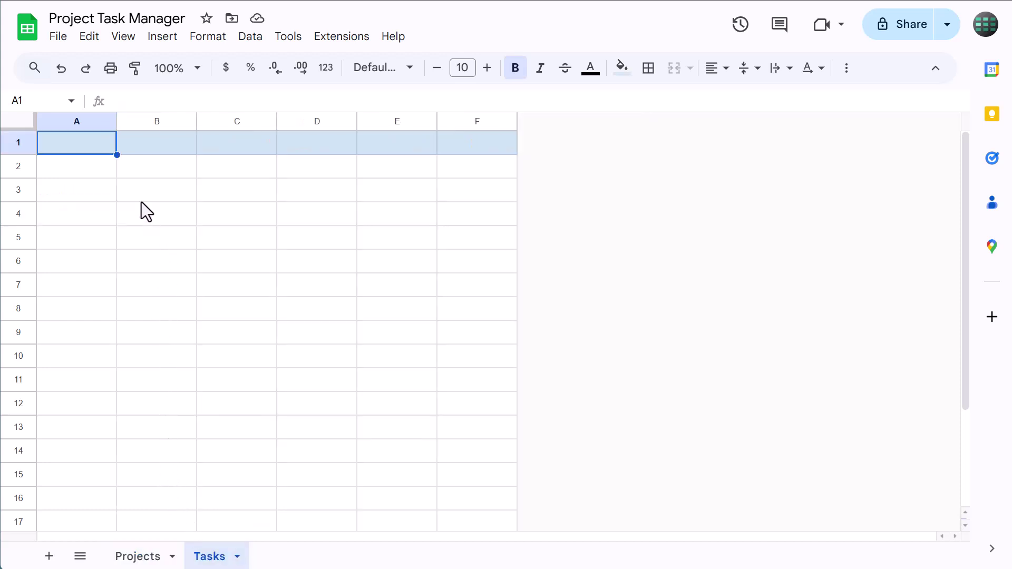
pyautogui.moveTo(77, 119); pyautogui.dragTo(159, 115)
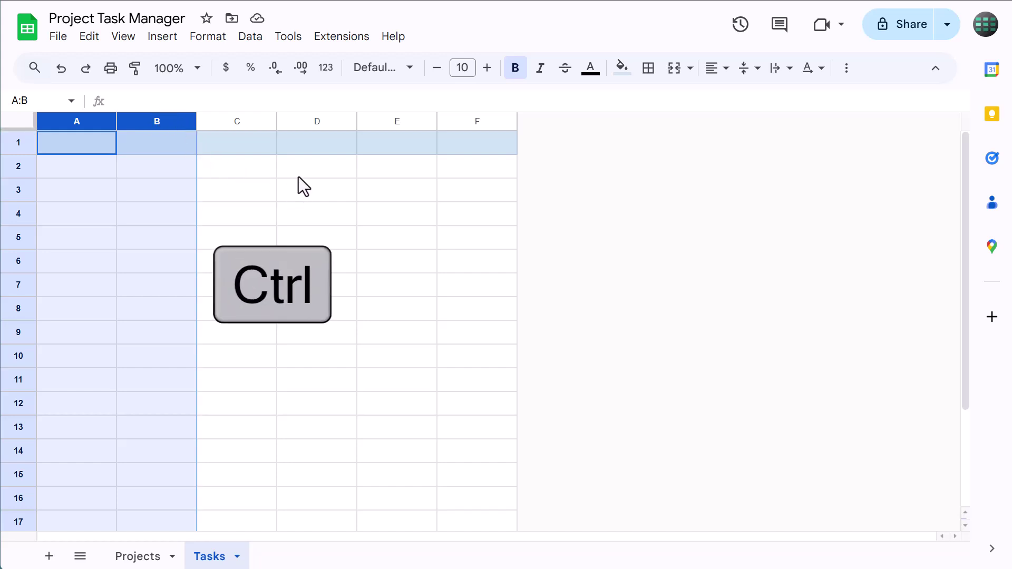
pyautogui.moveTo(312, 124); pyautogui.dragTo(402, 118)
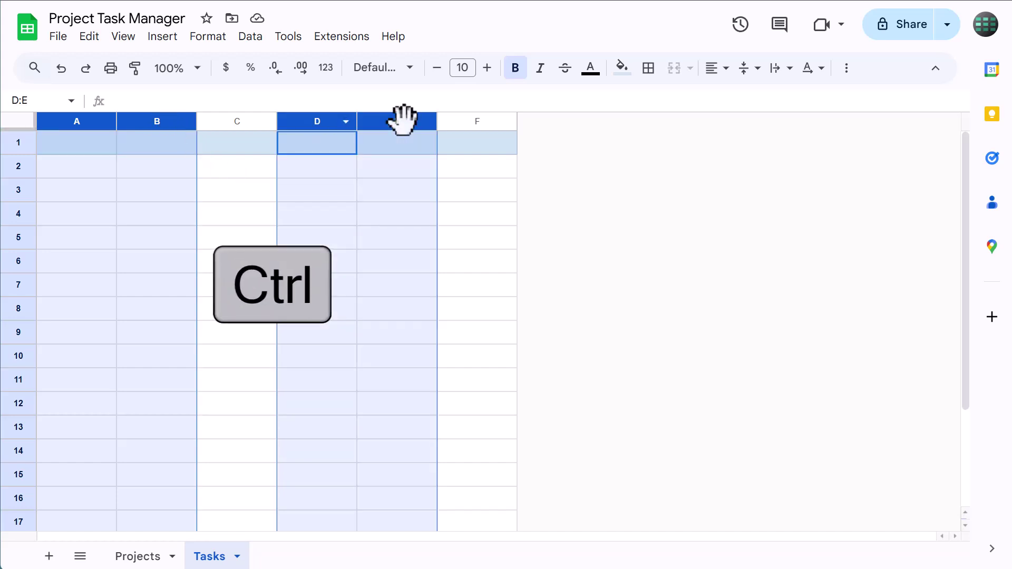
pyautogui.rightClick(319, 119)
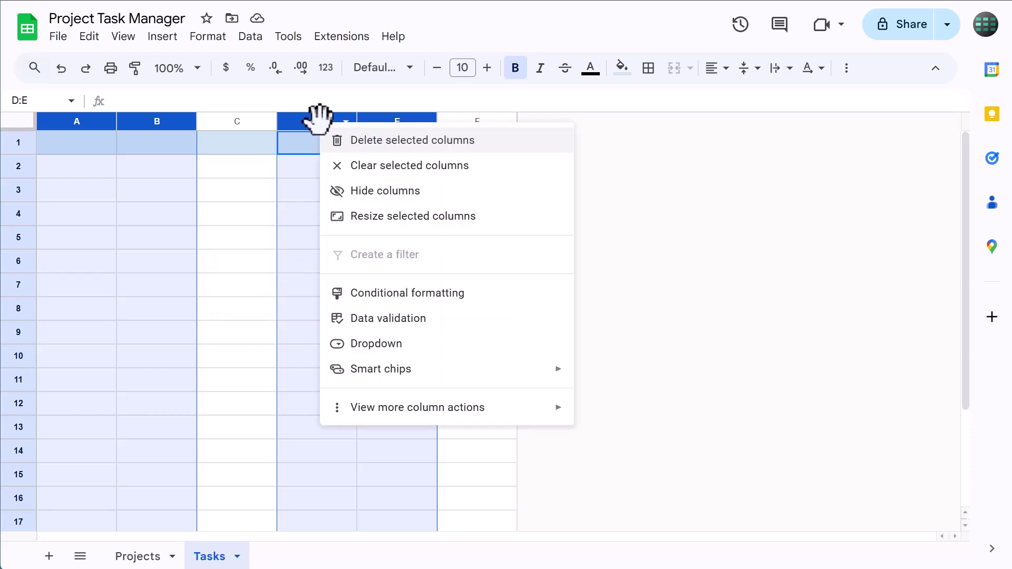
pyautogui.click(378, 220)
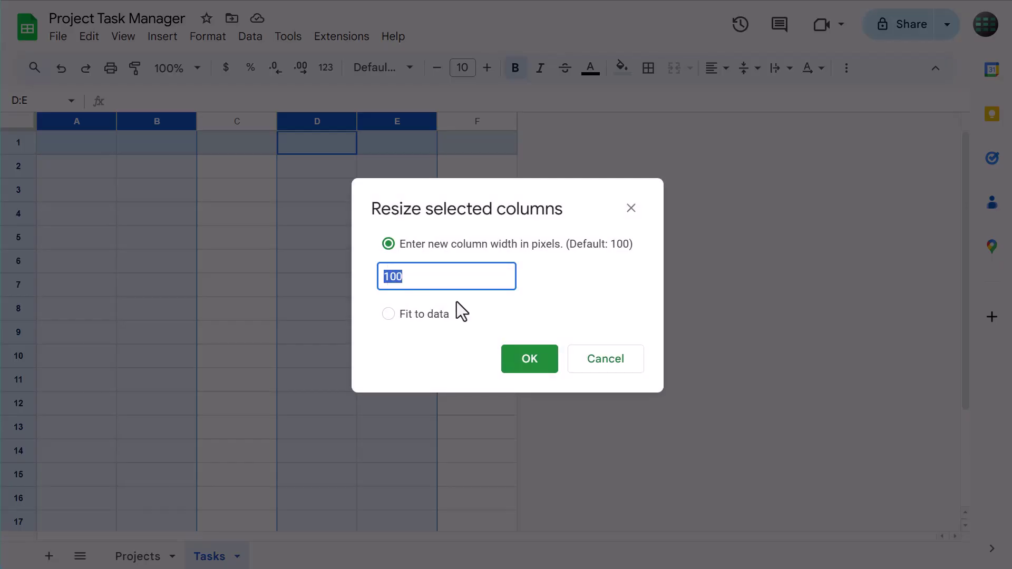
pyautogui.write('150')
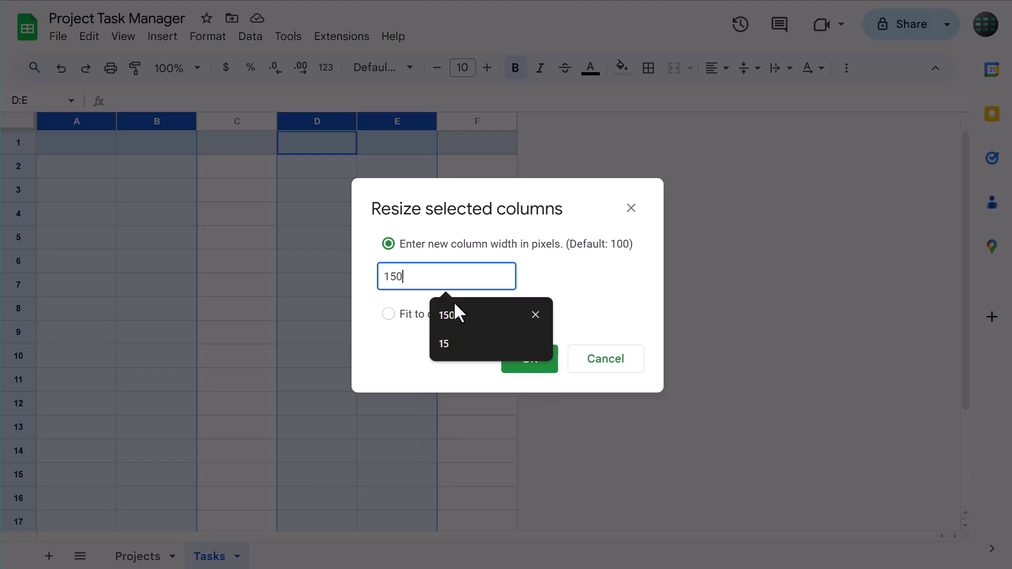
pyautogui.click(516, 364)
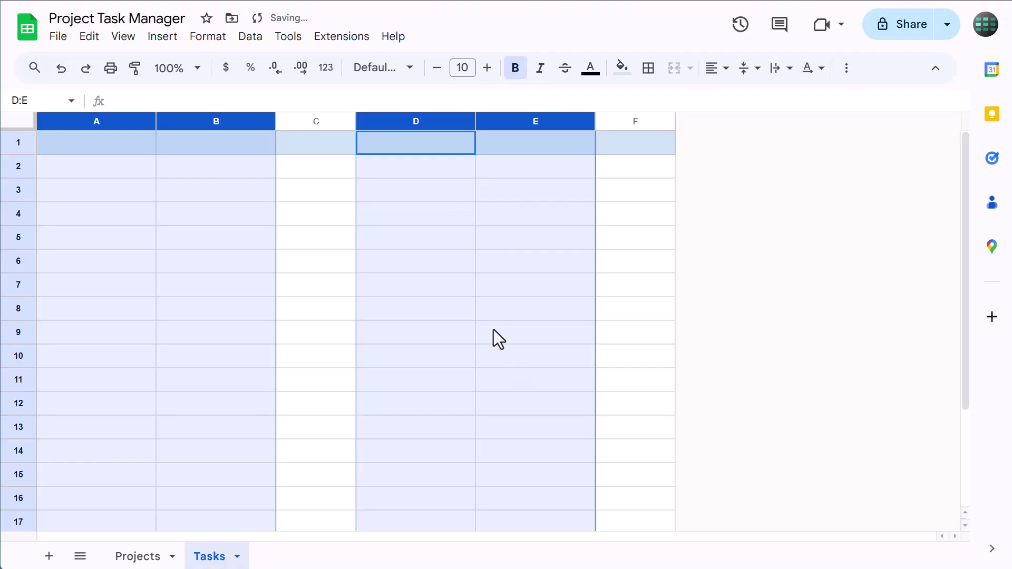
# Set column C to 85 pixels and column F to 300 pixels wide.
pyautogui.click(327, 122)
pyautogui.rightClick(297, 120)
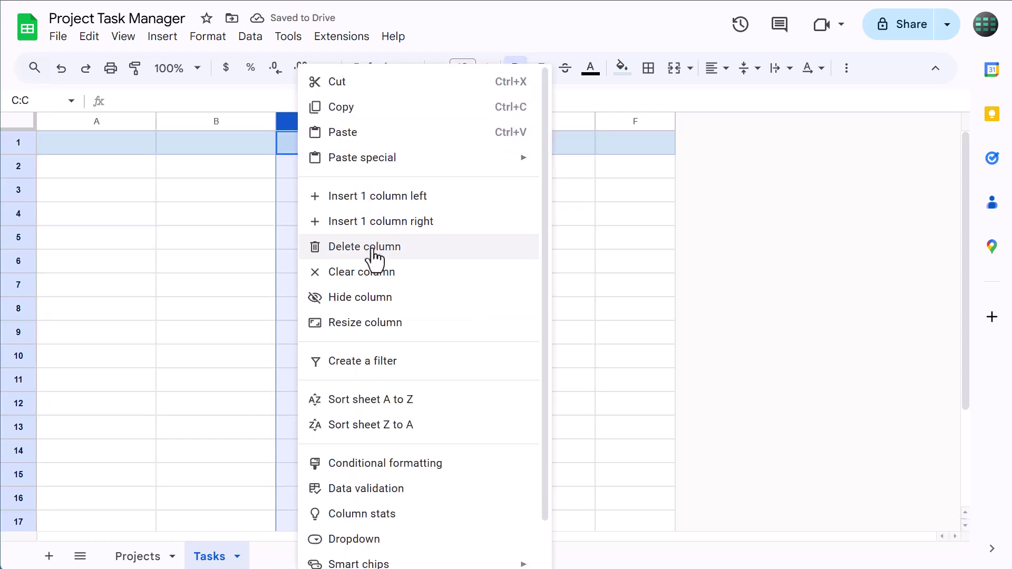
pyautogui.click(371, 327)
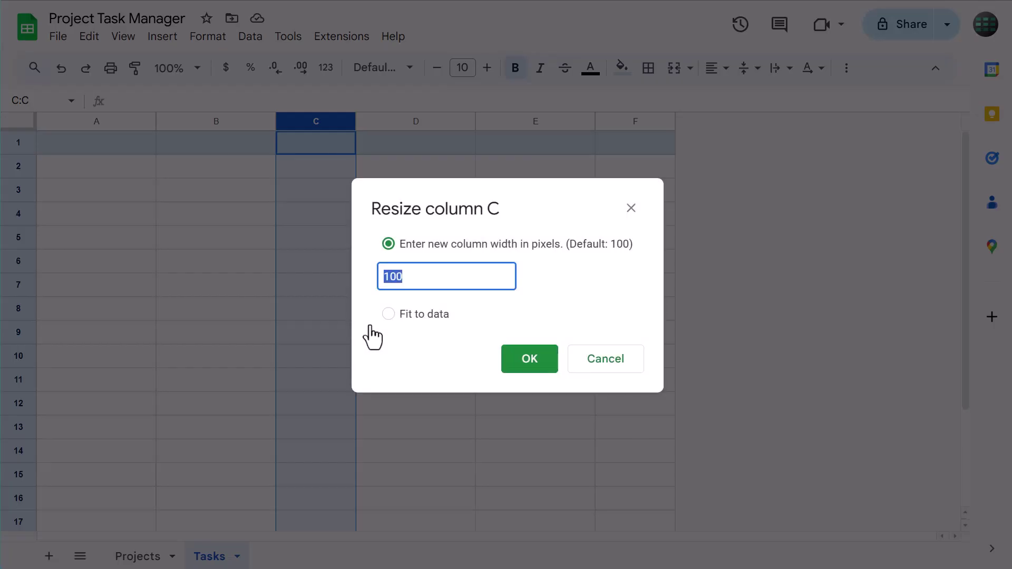
pyautogui.write('85')
pyautogui.click(530, 359)
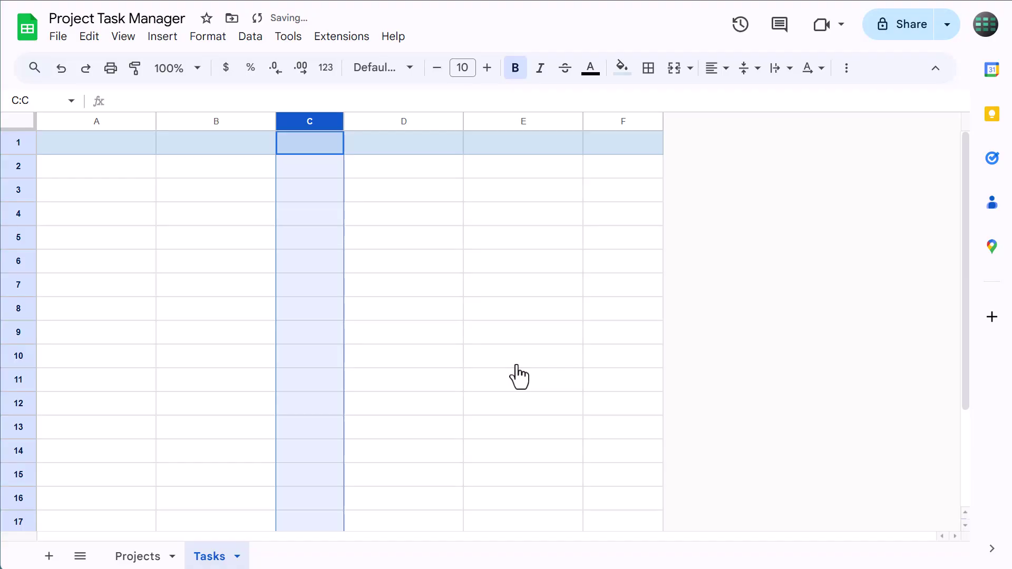
pyautogui.click(601, 122)
pyautogui.rightClick(606, 119)
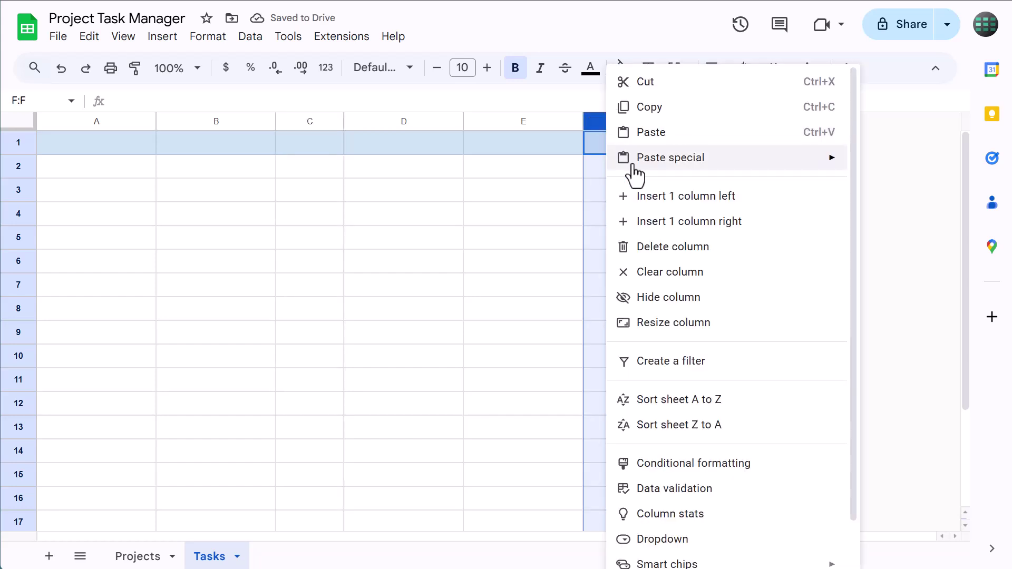
pyautogui.click(719, 323)
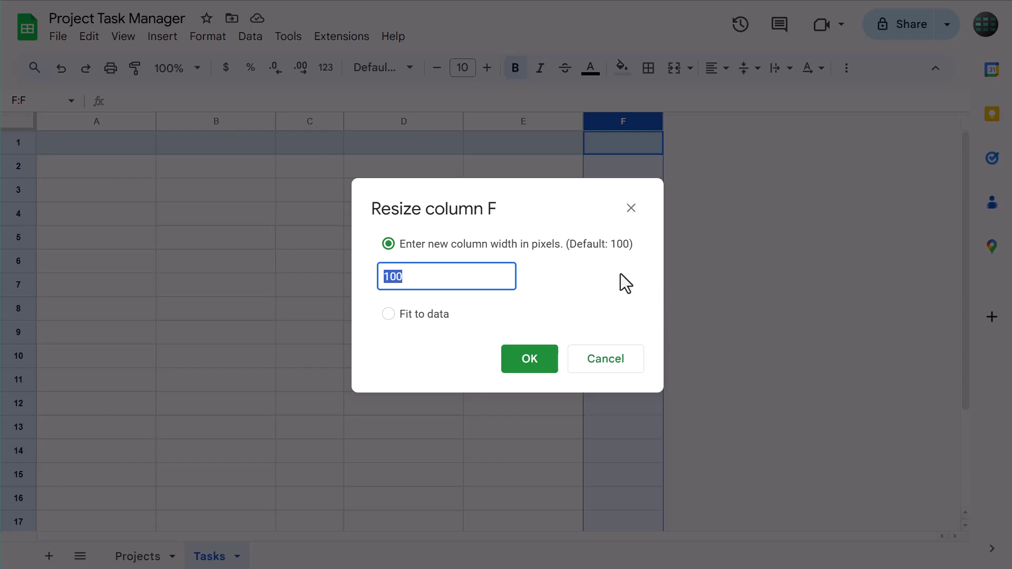
pyautogui.write('300')
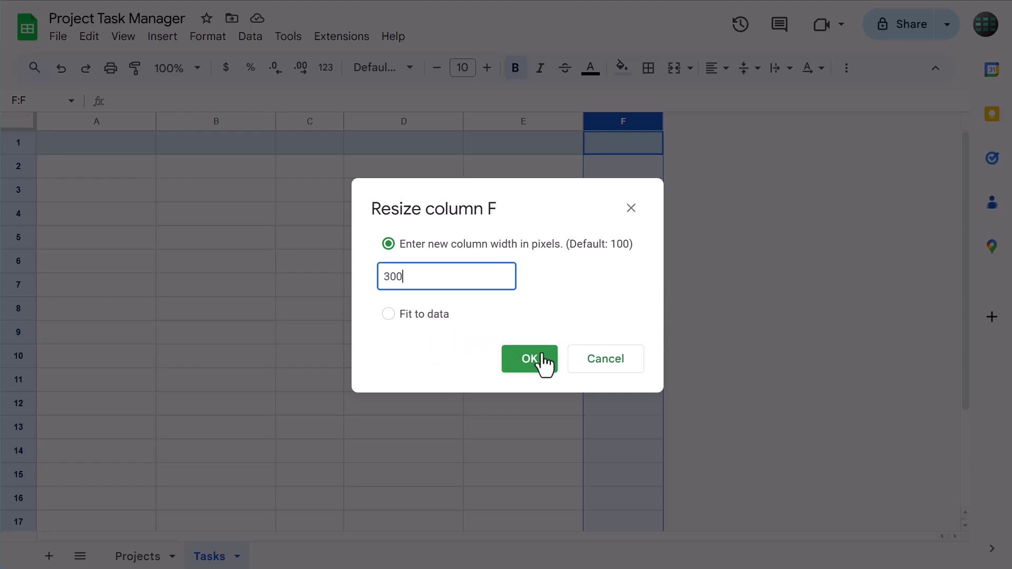
pyautogui.click(543, 360)
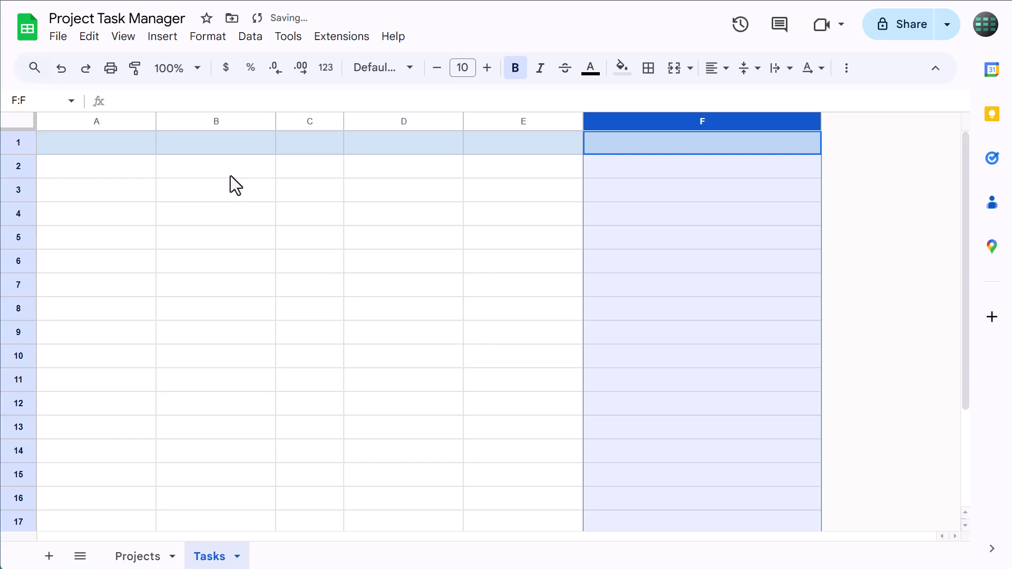
# Centre the contents of columns C through F horizontally.
pyautogui.click(230, 175)
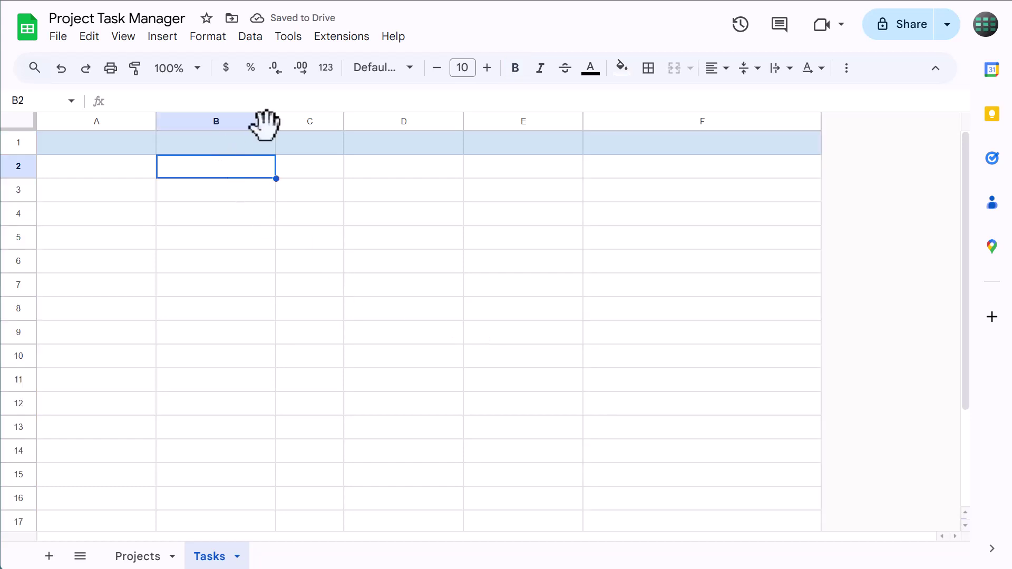
pyautogui.moveTo(297, 120); pyautogui.dragTo(649, 119)
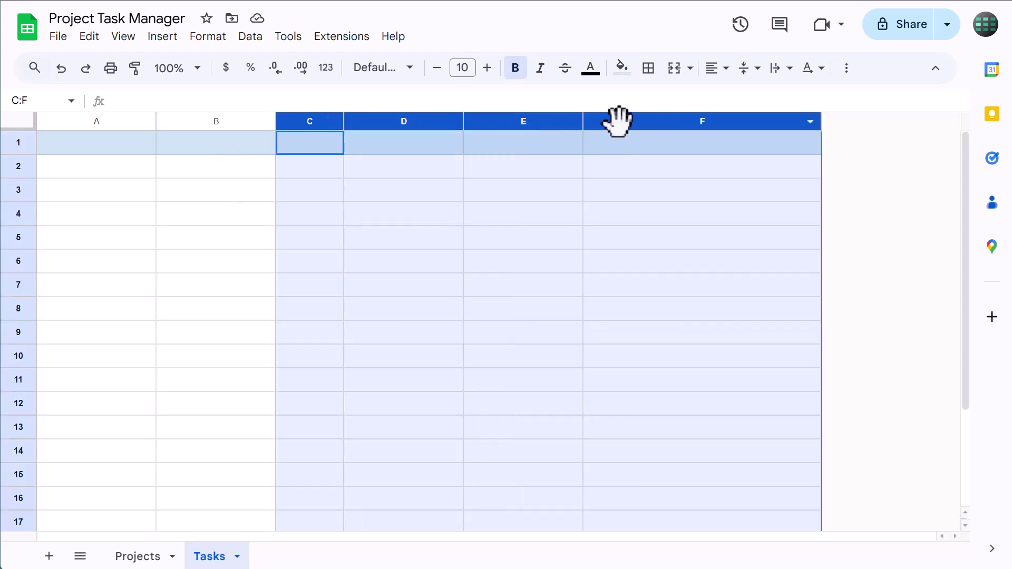
pyautogui.click(717, 67)
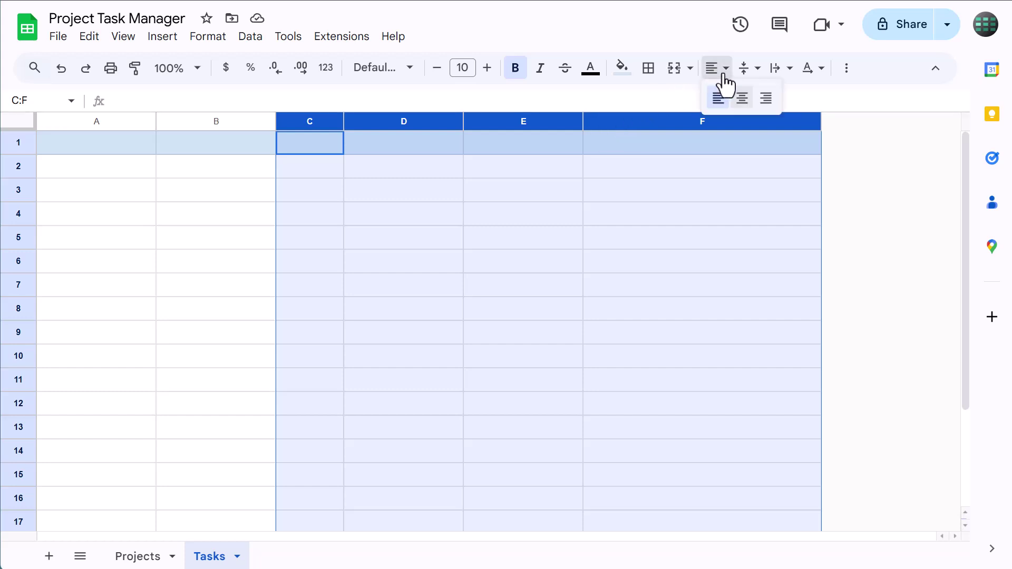
pyautogui.click(742, 100)
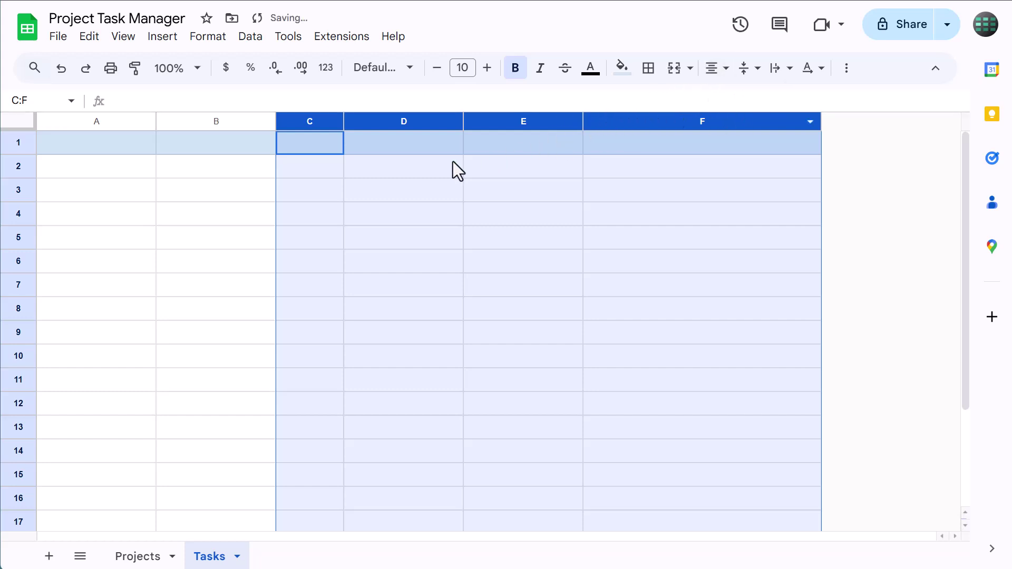
# Enter the headers TASK, PROJECT, PRIORITY, DUE DATE, STATUS, NOTES across A1:F1.
pyautogui.click(147, 153)
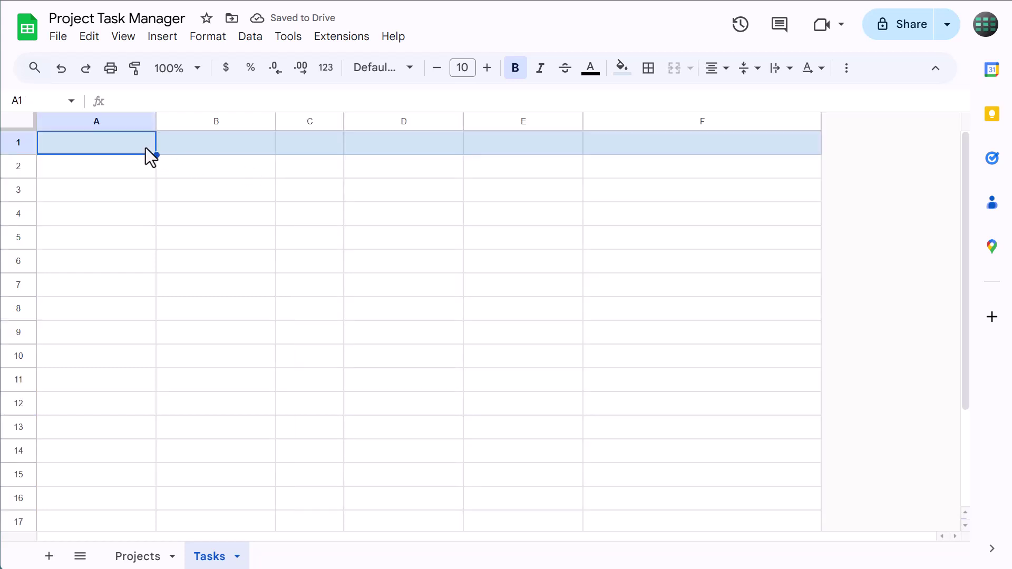
pyautogui.write('TASK')
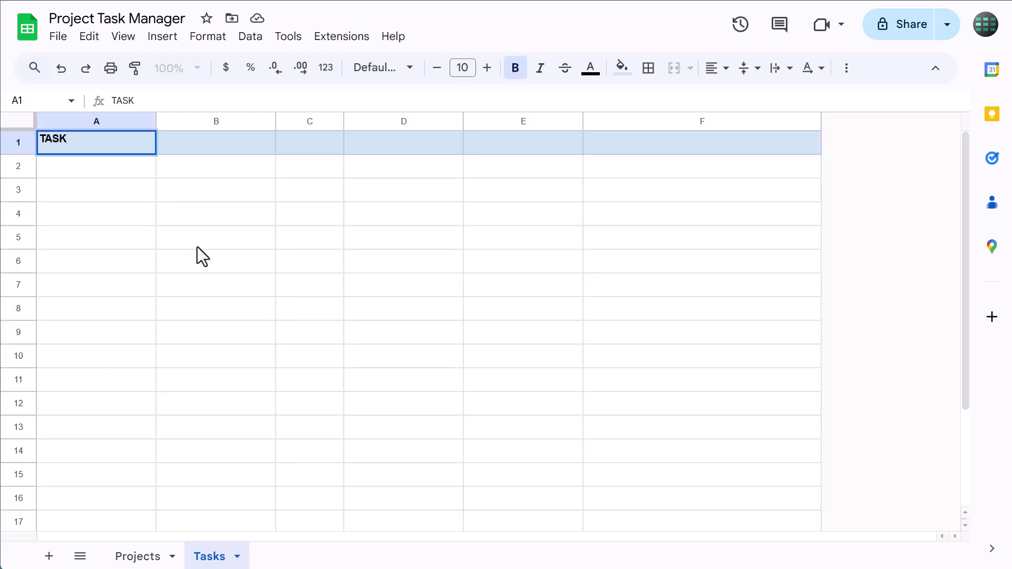
pyautogui.press('Tab')
pyautogui.write('PROJECT')
pyautogui.press('Tab')
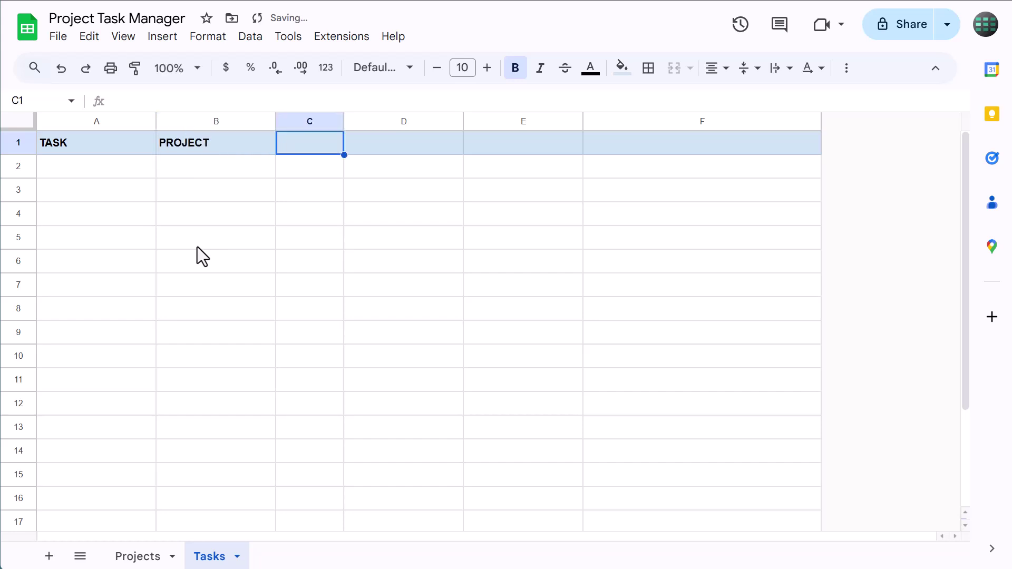
pyautogui.write('PRIORITY')
pyautogui.press('Tab')
pyautogui.write('DUE DATE')
pyautogui.press('Tab')
pyautogui.write('STATUS')
pyautogui.press('Tab')
pyautogui.write('NOTES')
pyautogui.press('Return')
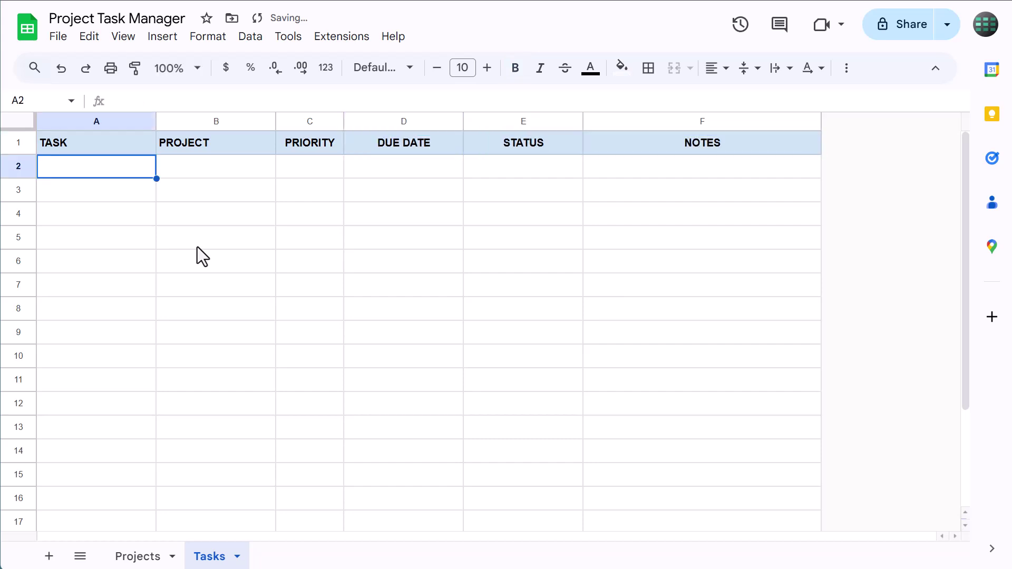
# Enter Task 1 in A2 and fill the series down to Task 8 in A9.
pyautogui.write('Task 1')
pyautogui.press('Return')
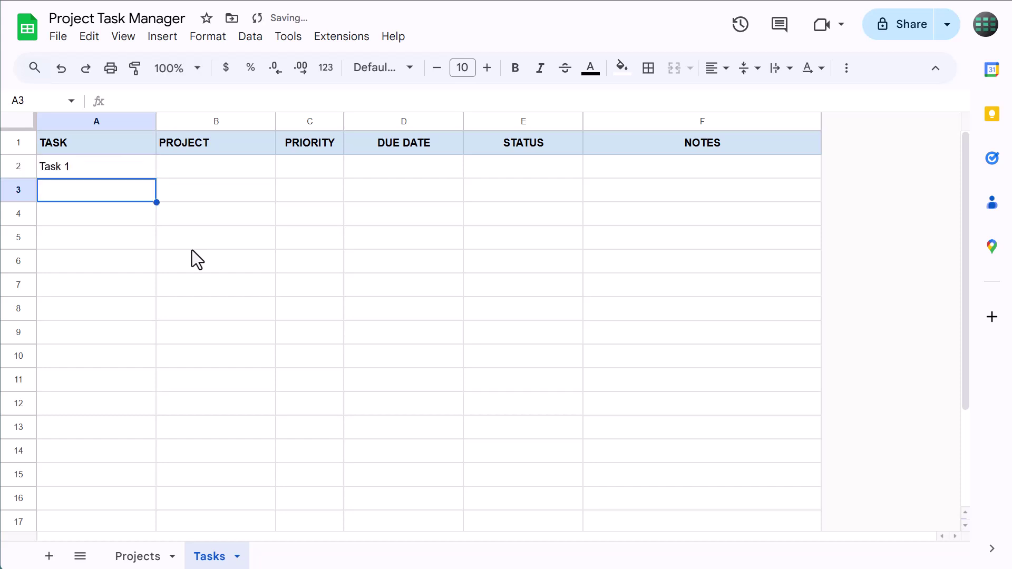
pyautogui.click(142, 172)
pyautogui.moveTo(155, 178); pyautogui.dragTo(114, 330)
pyautogui.click(210, 290)
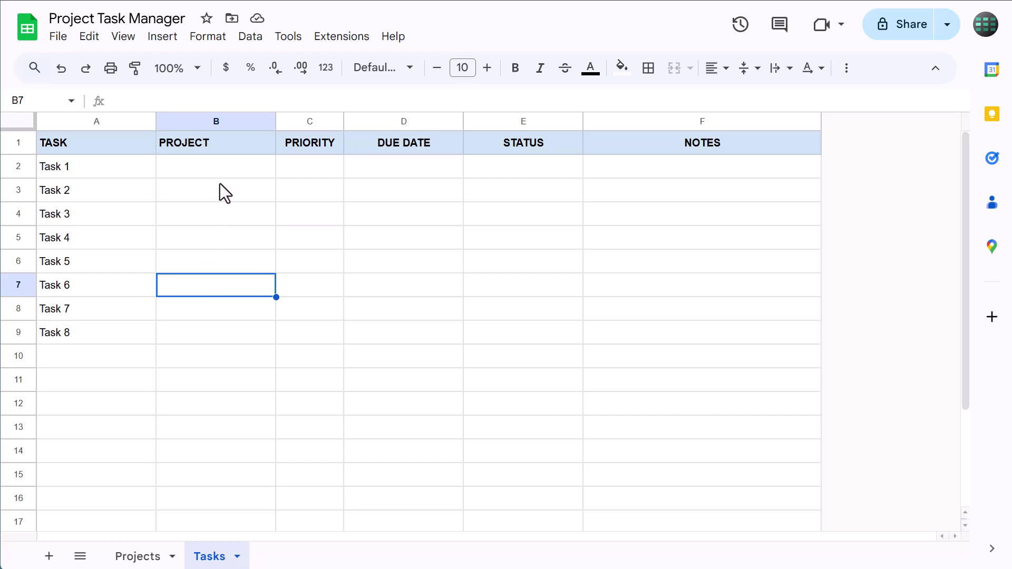
pyautogui.moveTo(220, 172); pyautogui.dragTo(220, 540)
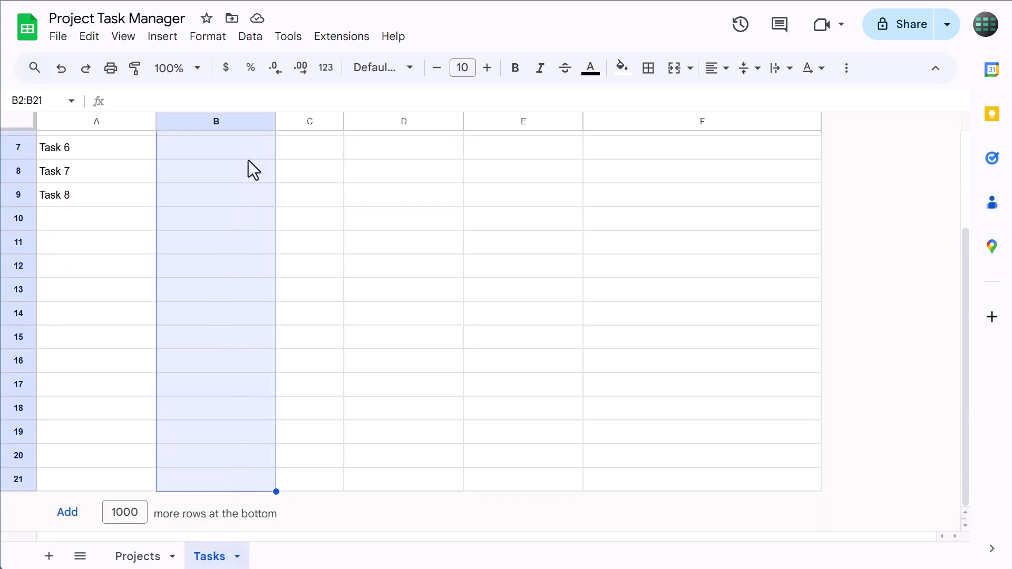
# Add a validation rule on B2:B21 as a dropdown from the range projectList.
pyautogui.click(252, 37)
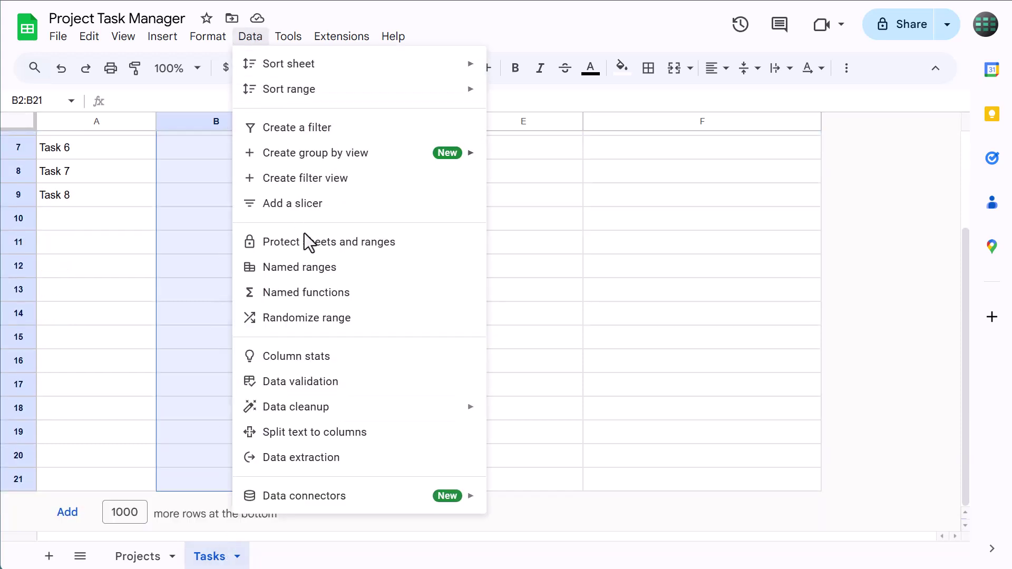
pyautogui.click(318, 385)
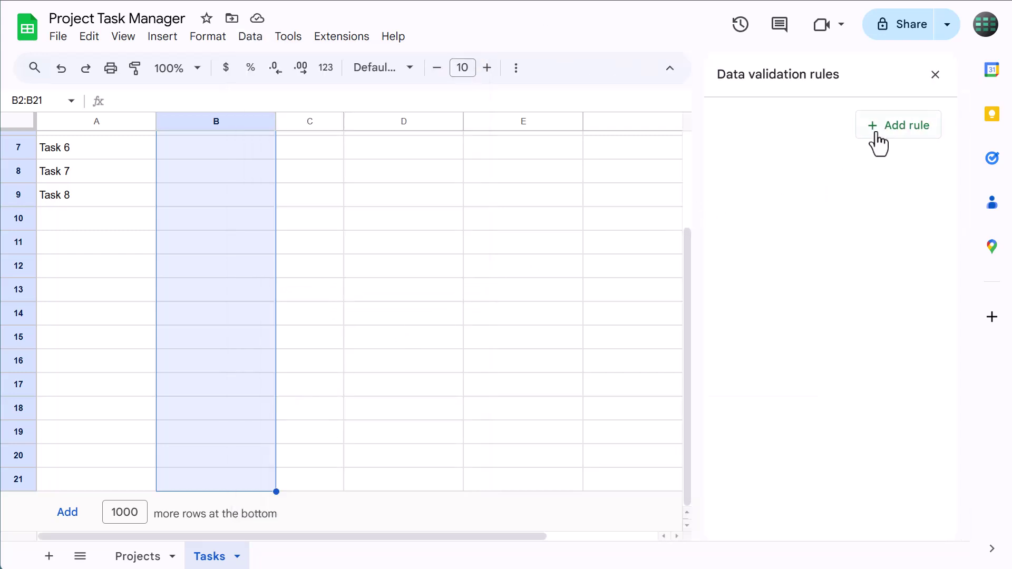
pyautogui.click(895, 129)
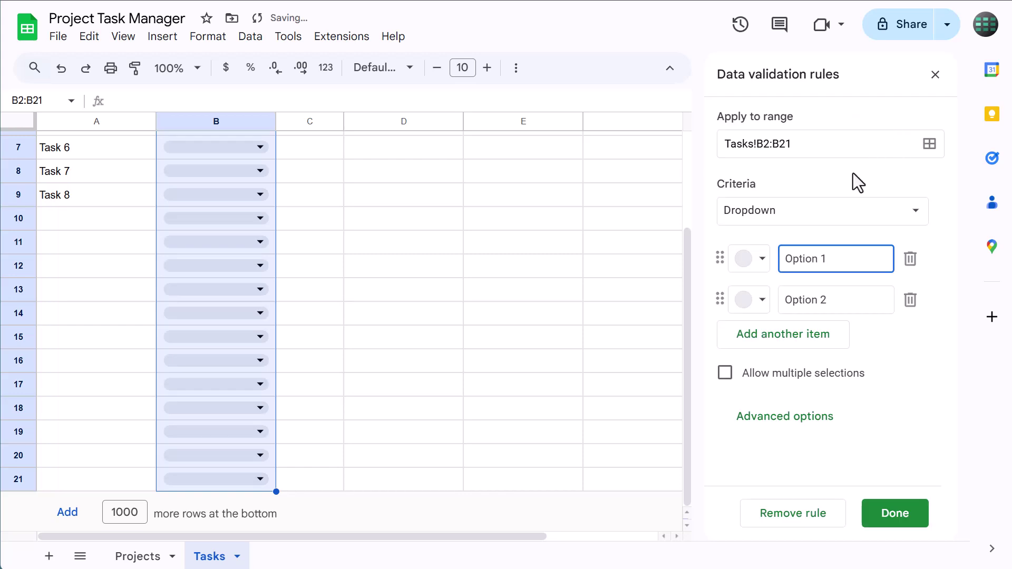
pyautogui.click(787, 219)
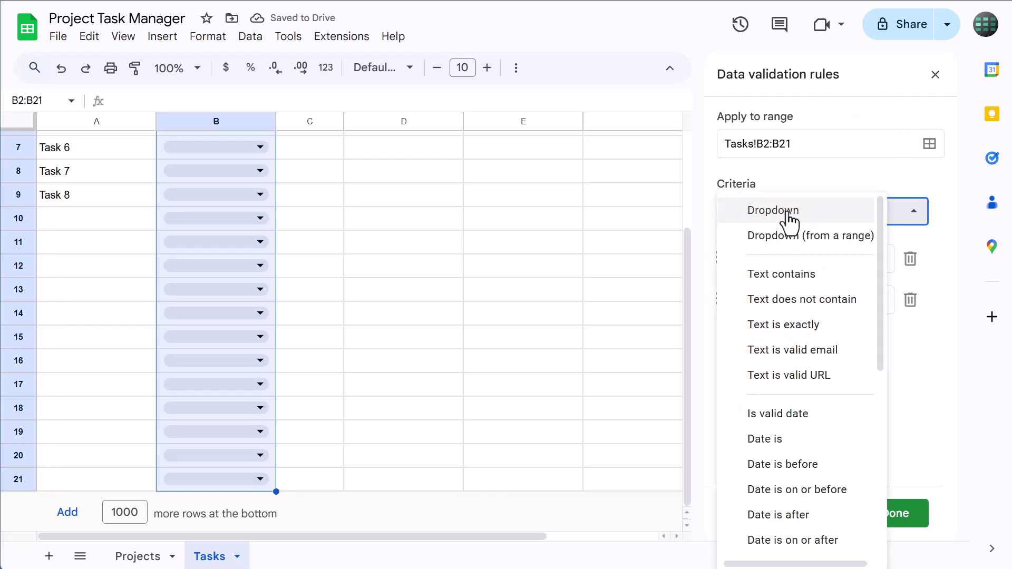
pyautogui.click(804, 245)
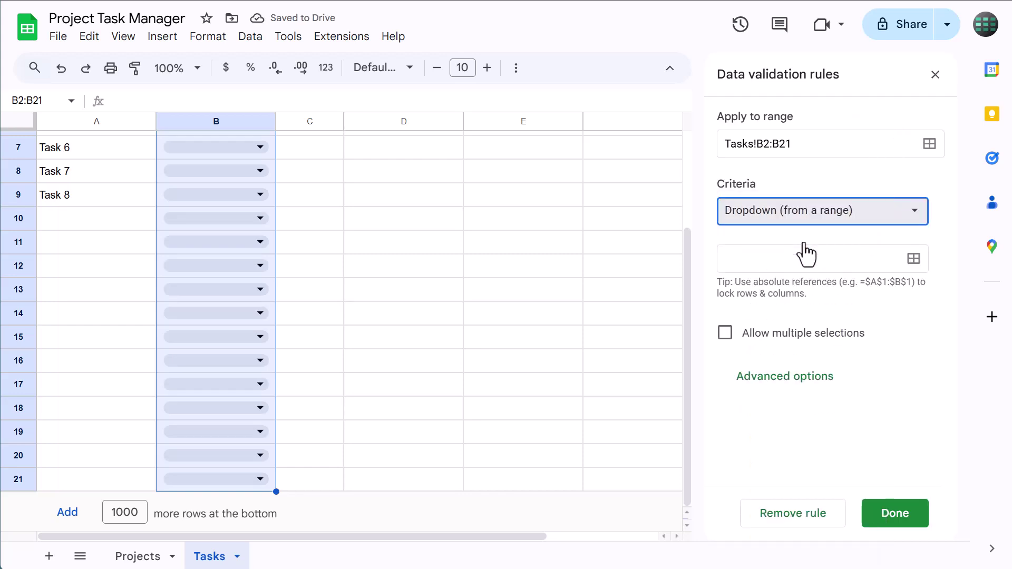
pyautogui.click(793, 259)
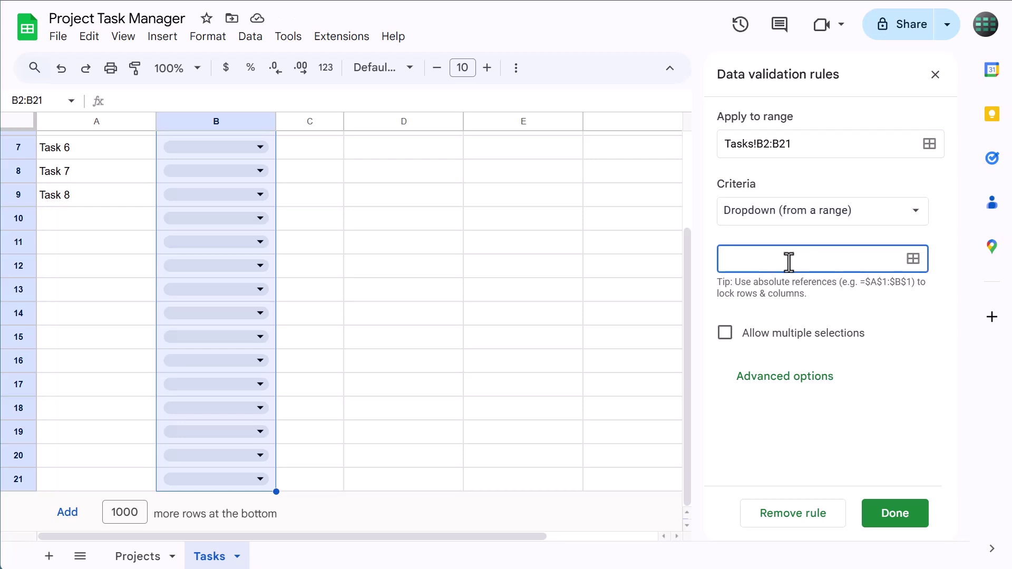
pyautogui.write('projectList')
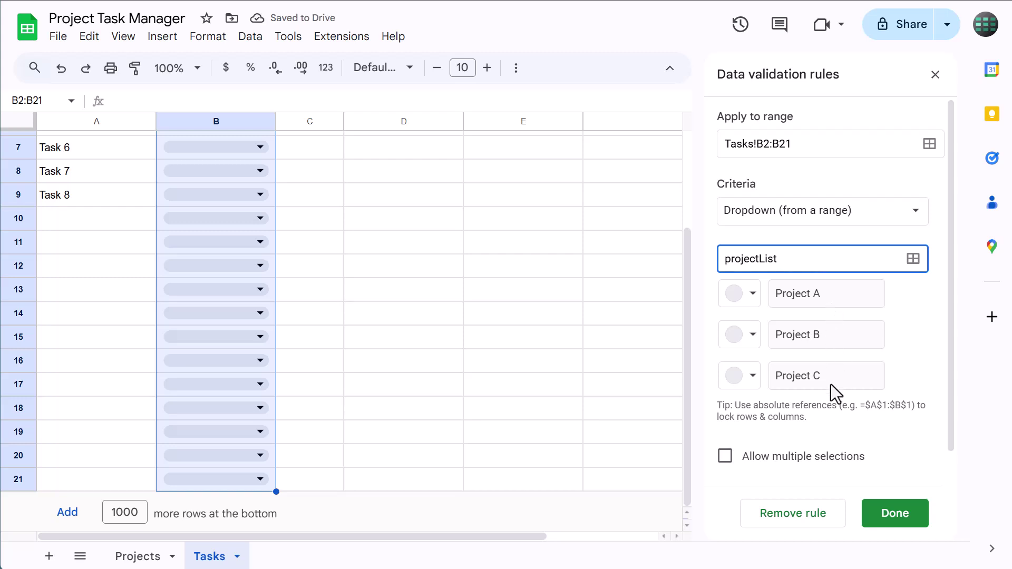
# Set the project dropdown's display style to Arrow and save the rule.
pyautogui.scroll(-1, 833, 369)
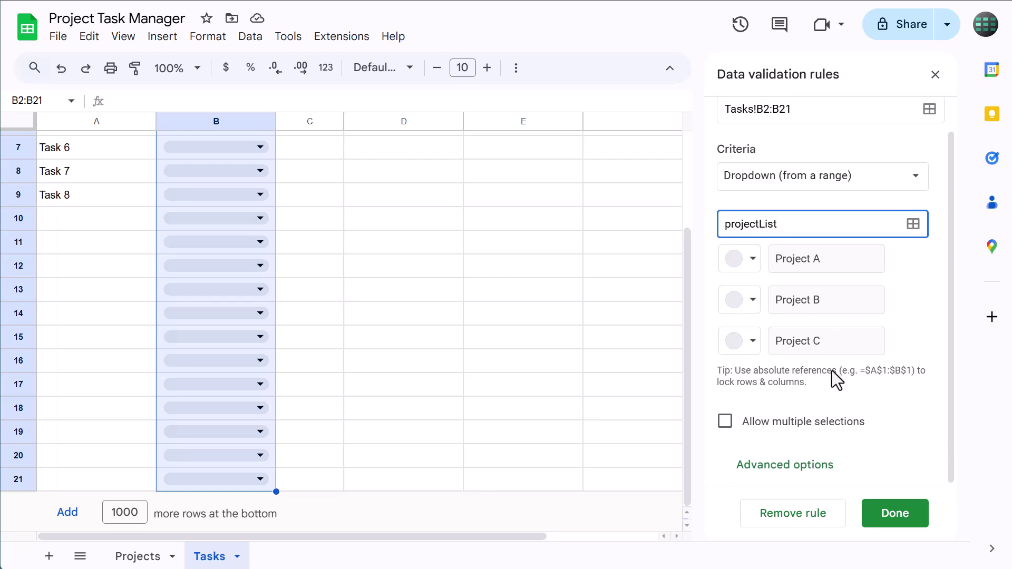
pyautogui.click(814, 465)
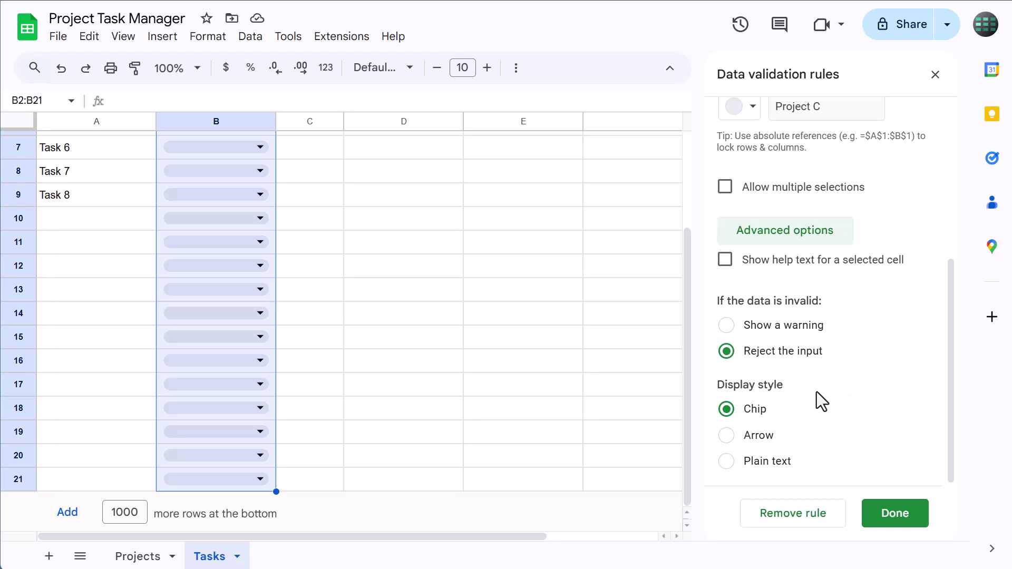
pyautogui.click(727, 435)
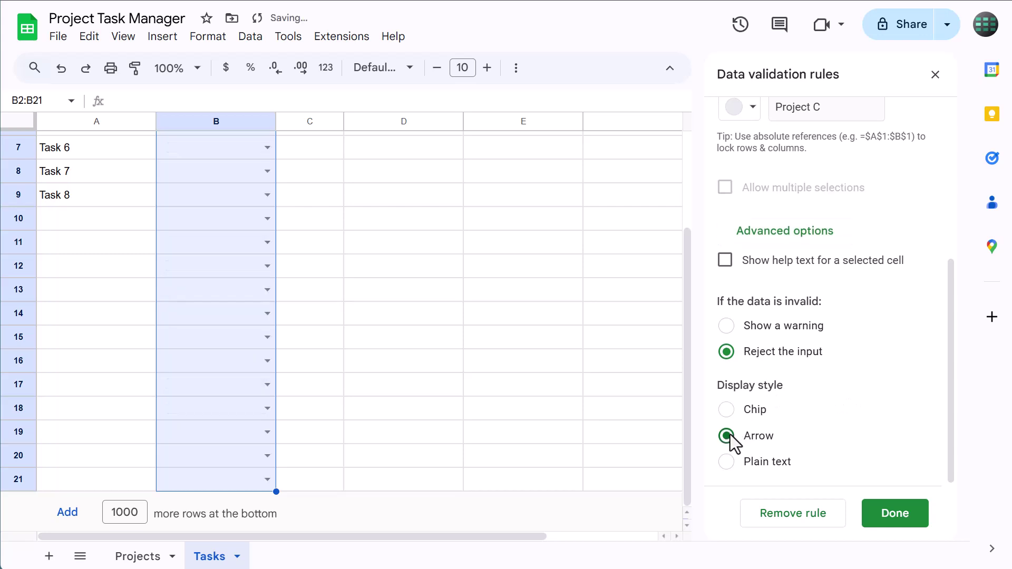
pyautogui.click(727, 410)
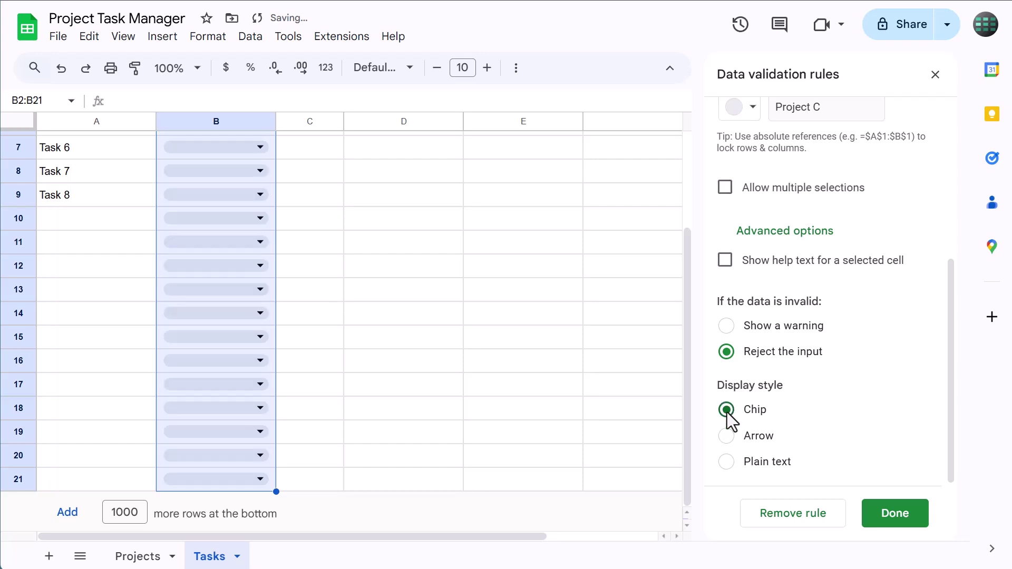
pyautogui.click(728, 436)
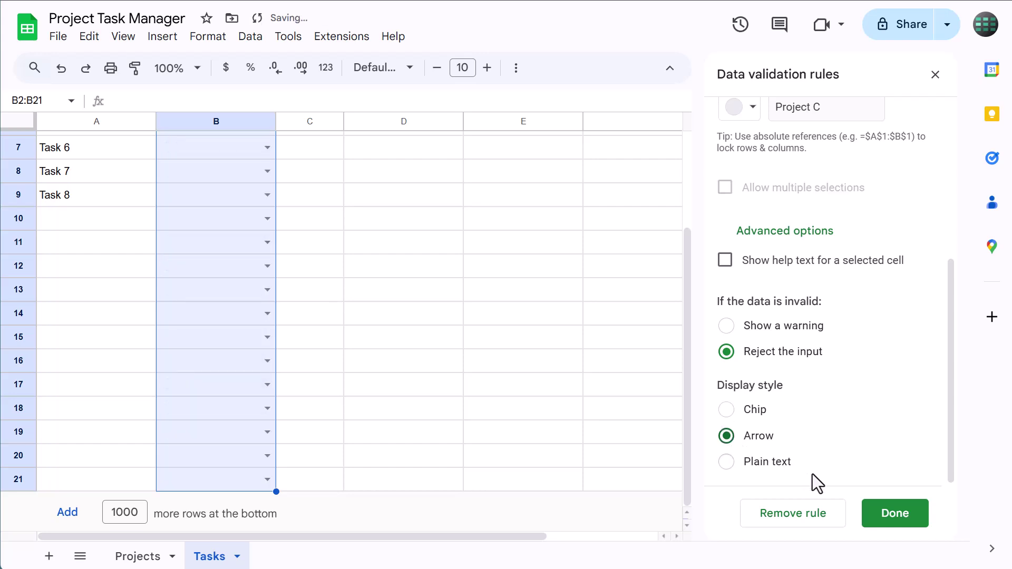
pyautogui.click(878, 513)
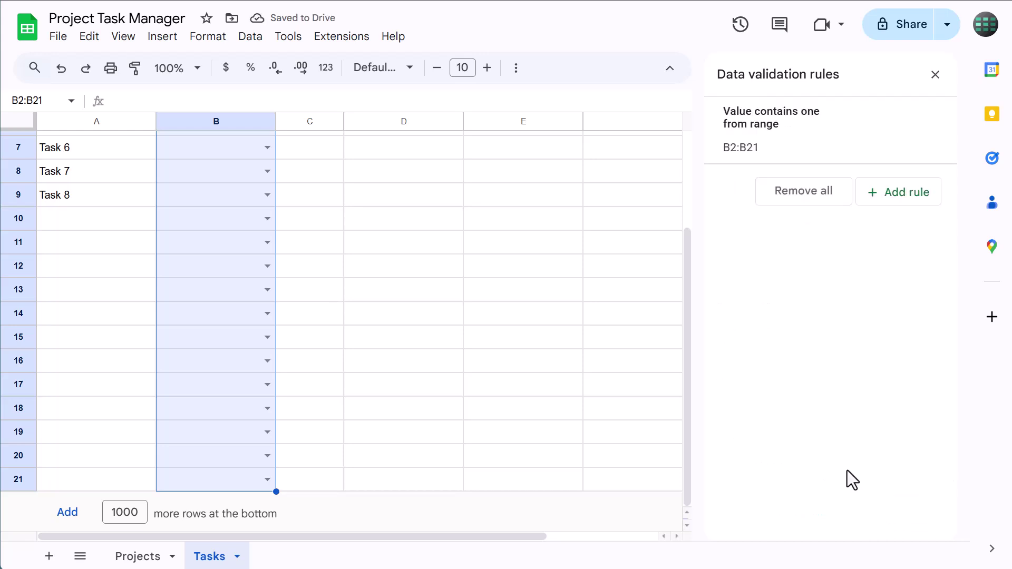
# Assign Projects A, B, C in rotation to Tasks 1–8 in B2:B9.
pyautogui.scroll(3, 285, 221)
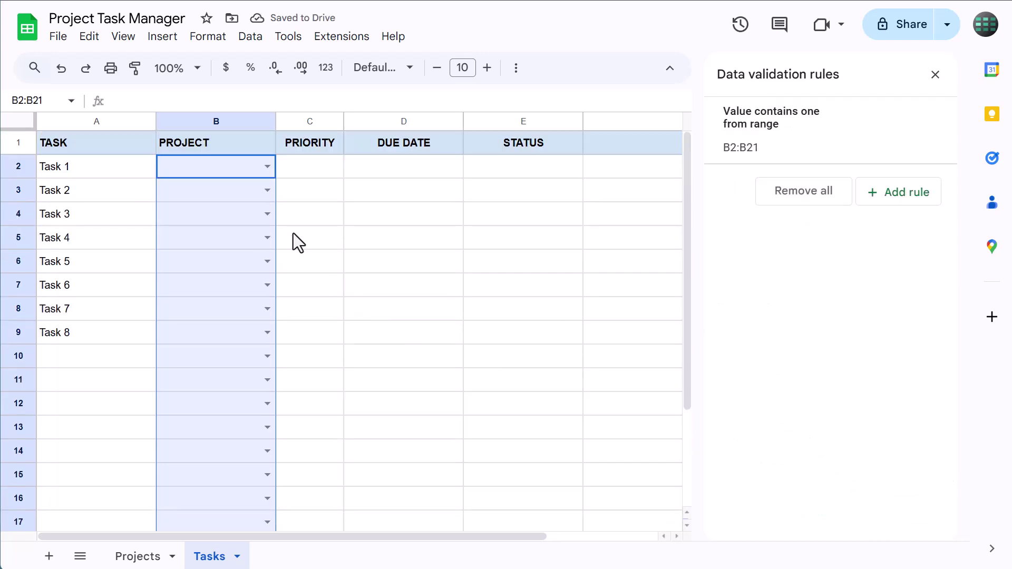
pyautogui.click(241, 172)
pyautogui.click(267, 167)
pyautogui.click(254, 190)
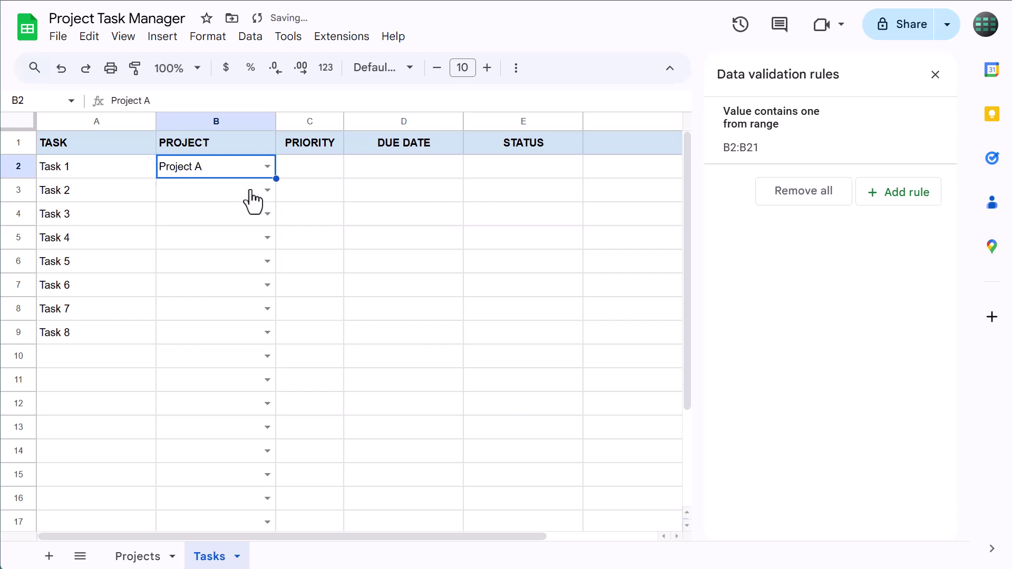
pyautogui.click(251, 194)
pyautogui.write('Project B')
pyautogui.press('Return')
pyautogui.write('Project C')
pyautogui.press('Return')
pyautogui.write('Project A')
pyautogui.press('Return')
pyautogui.write('Project B')
pyautogui.press('Return')
pyautogui.write('Project C')
pyautogui.press('Return')
pyautogui.write('Project A')
pyautogui.press('Return')
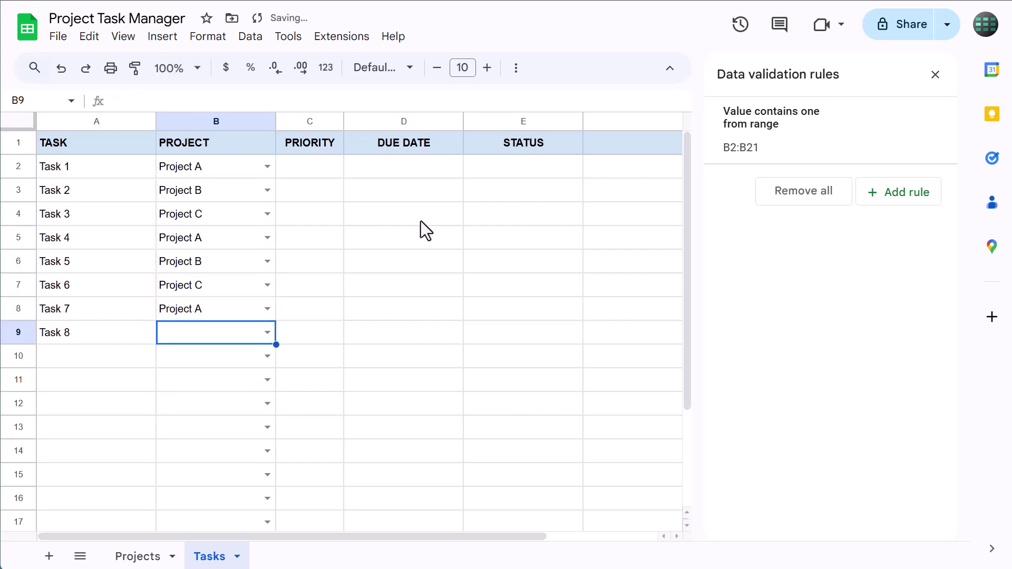
pyautogui.write('Project B')
pyautogui.press('Return')
pyautogui.moveTo(318, 166); pyautogui.dragTo(316, 481)
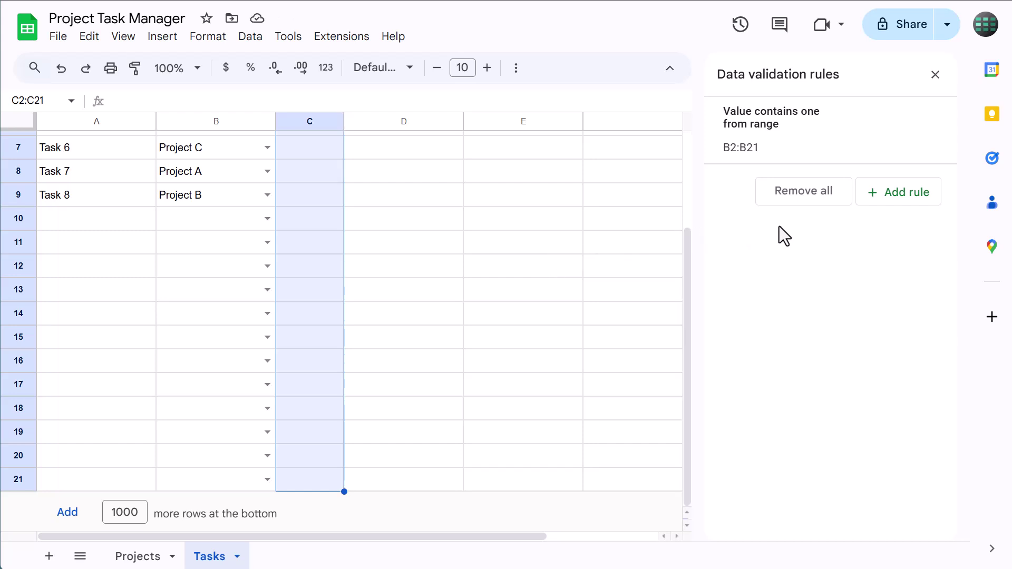
# Add a dropdown rule on C2:C21 with the options 1, 2, 3 and 4.
pyautogui.click(896, 192)
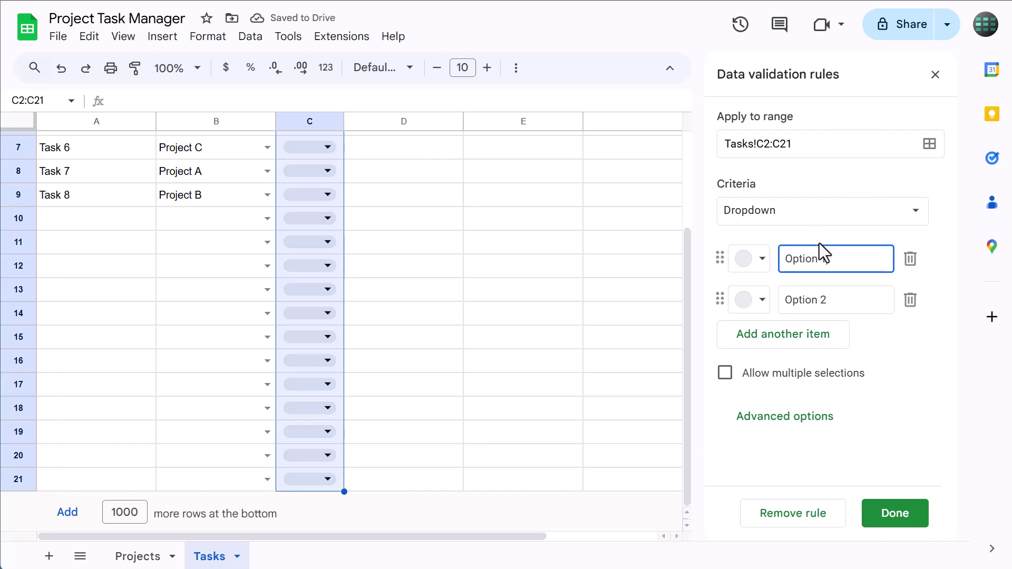
pyautogui.moveTo(824, 247); pyautogui.dragTo(784, 271)
pyautogui.write('1')
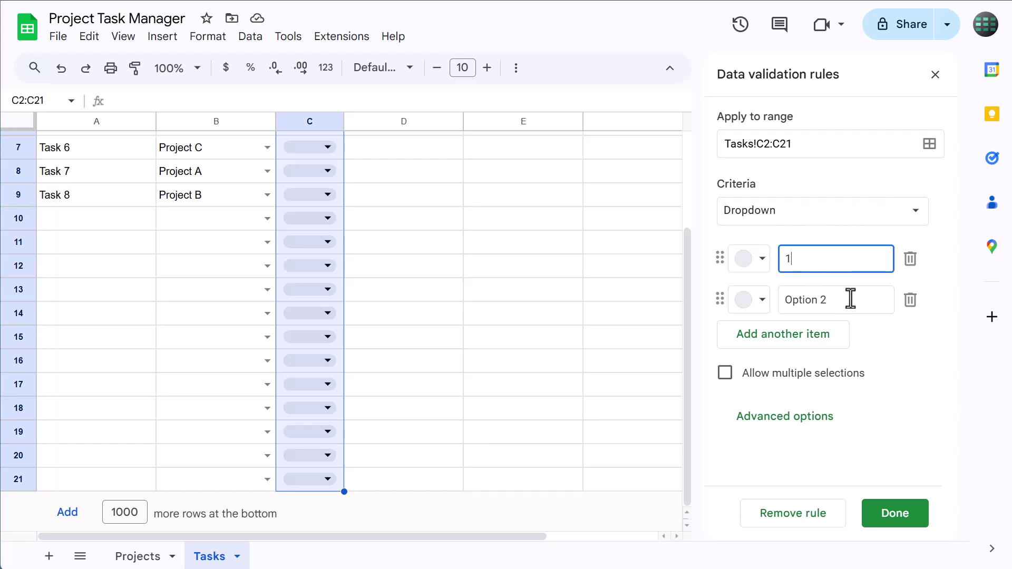
pyautogui.moveTo(851, 299); pyautogui.dragTo(780, 296)
pyautogui.write('2')
pyautogui.click(828, 341)
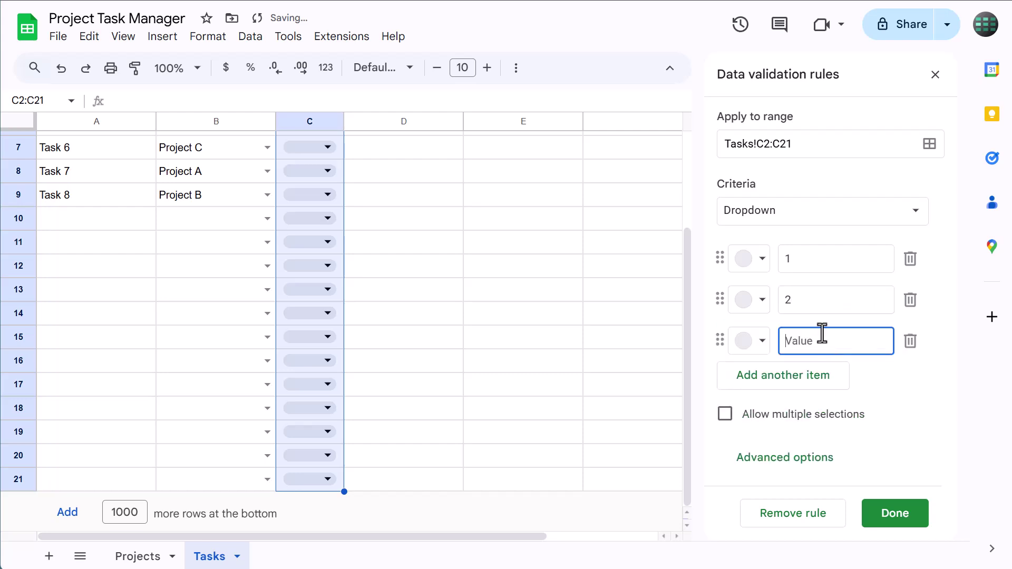
pyautogui.write('3')
pyautogui.click(825, 376)
pyautogui.write('4')
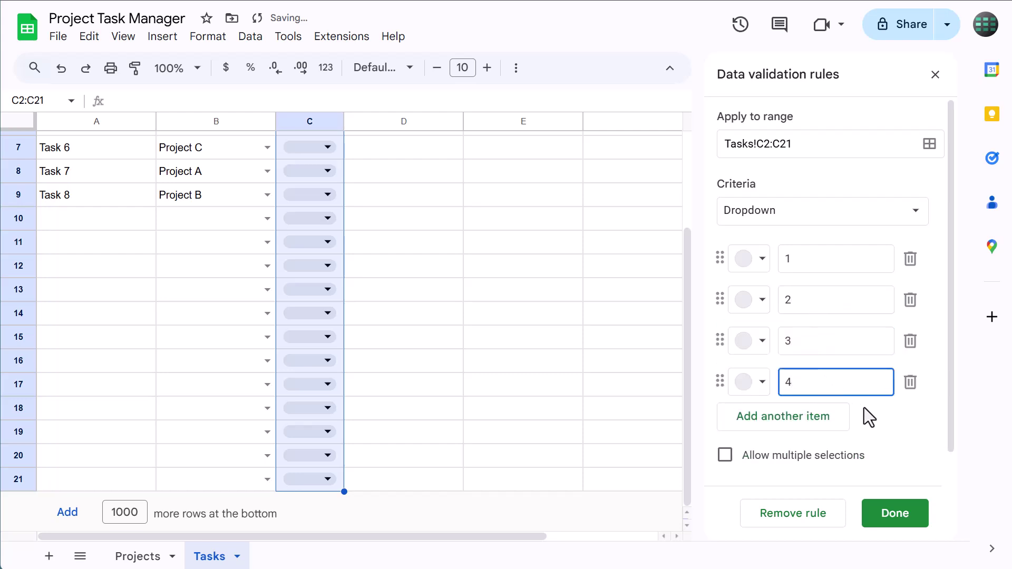
pyautogui.click(870, 411)
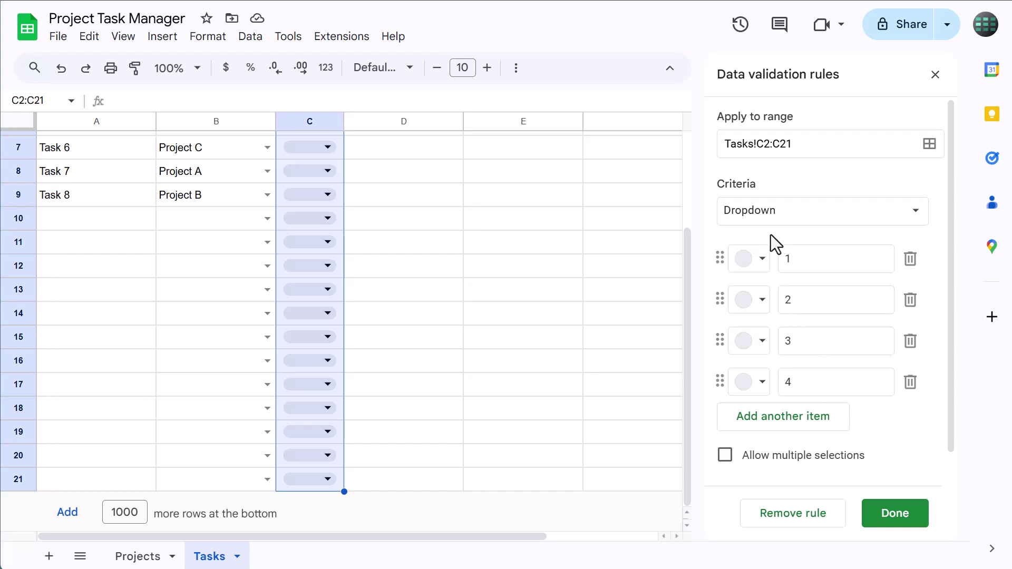
# Colour priority 1 light red, 2 light yellow, 3 light blue, and save the rule.
pyautogui.click(749, 266)
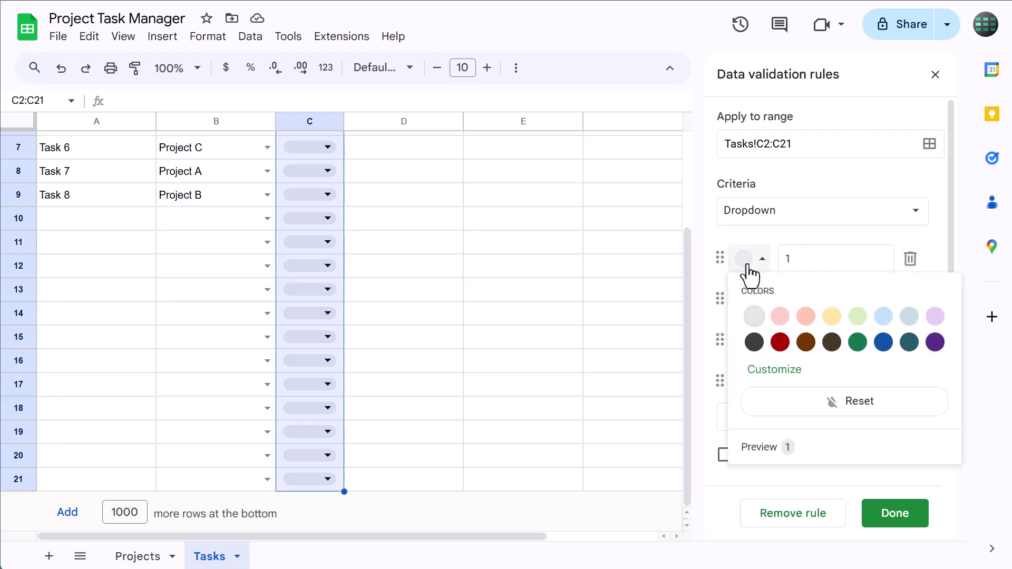
pyautogui.click(780, 318)
pyautogui.click(748, 304)
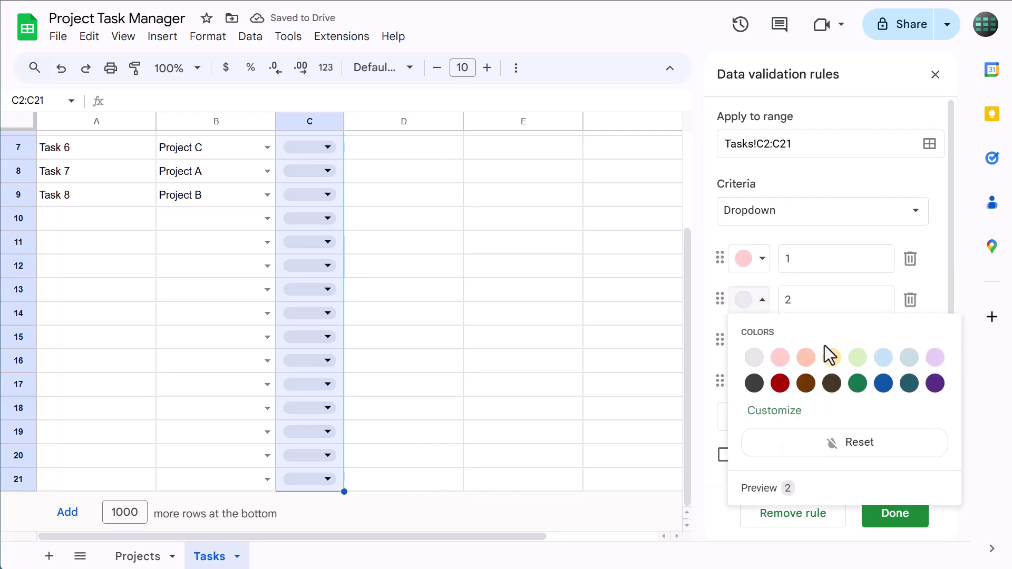
pyautogui.click(832, 358)
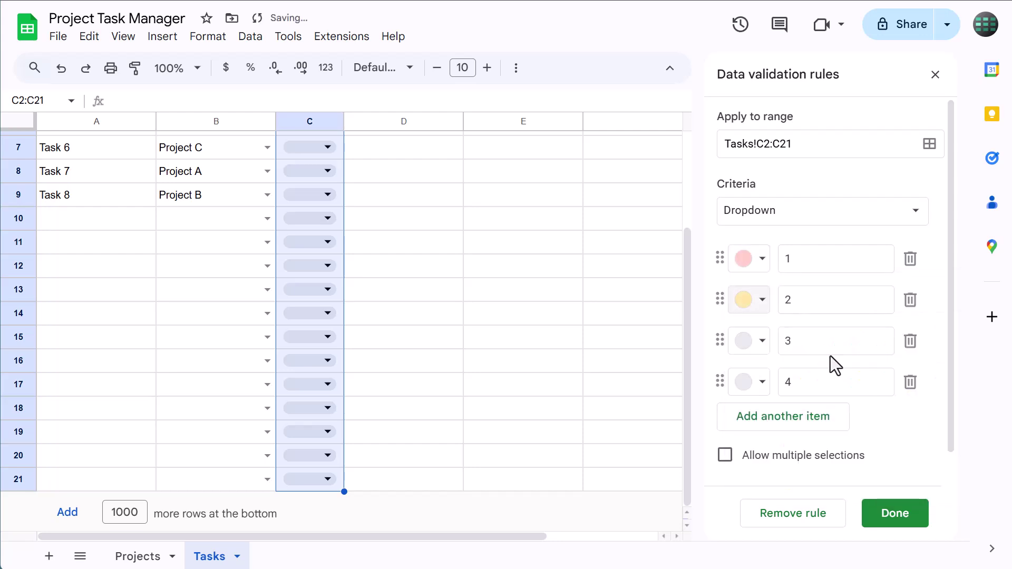
pyautogui.click(754, 345)
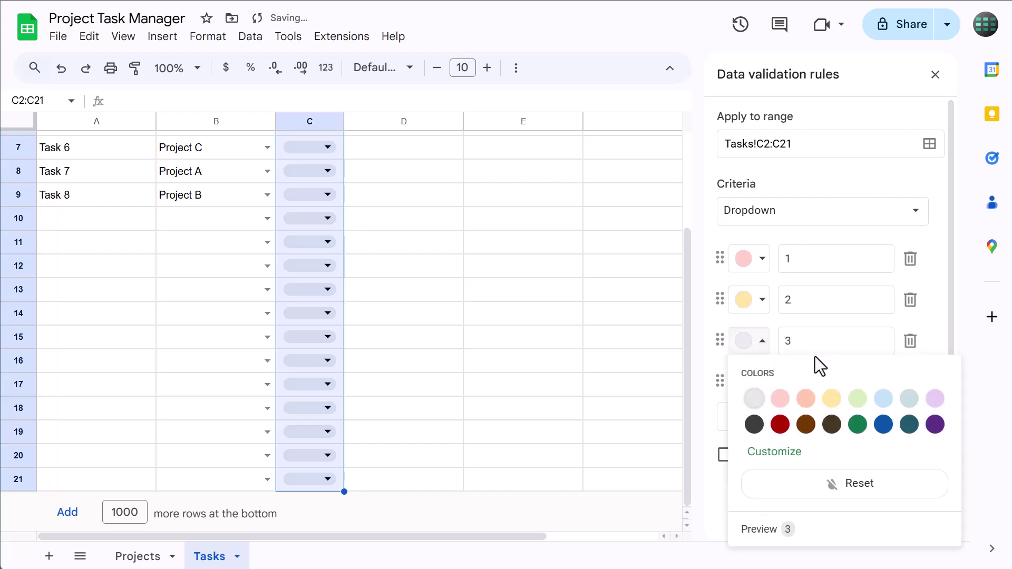
pyautogui.click(883, 399)
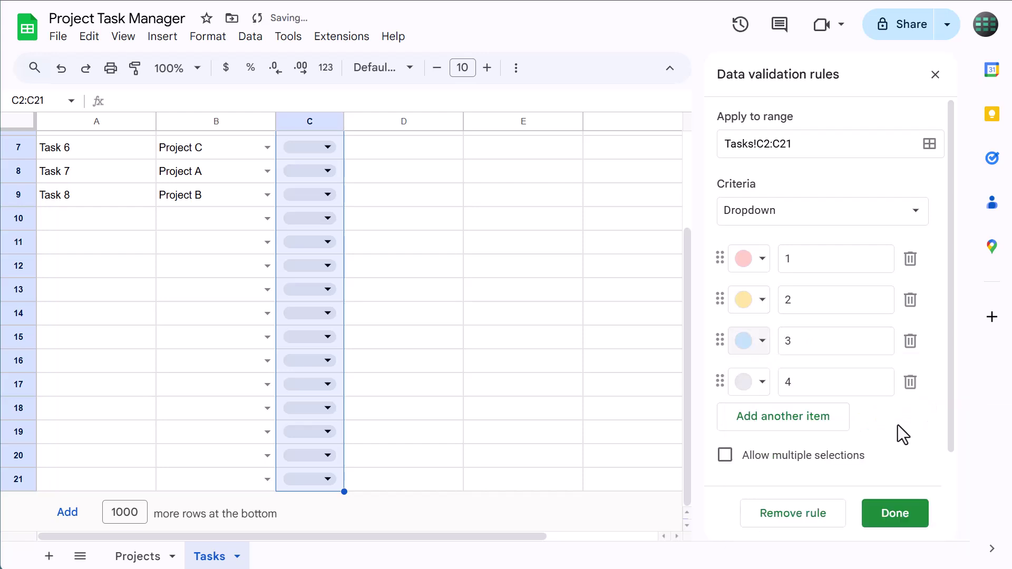
pyautogui.click(897, 514)
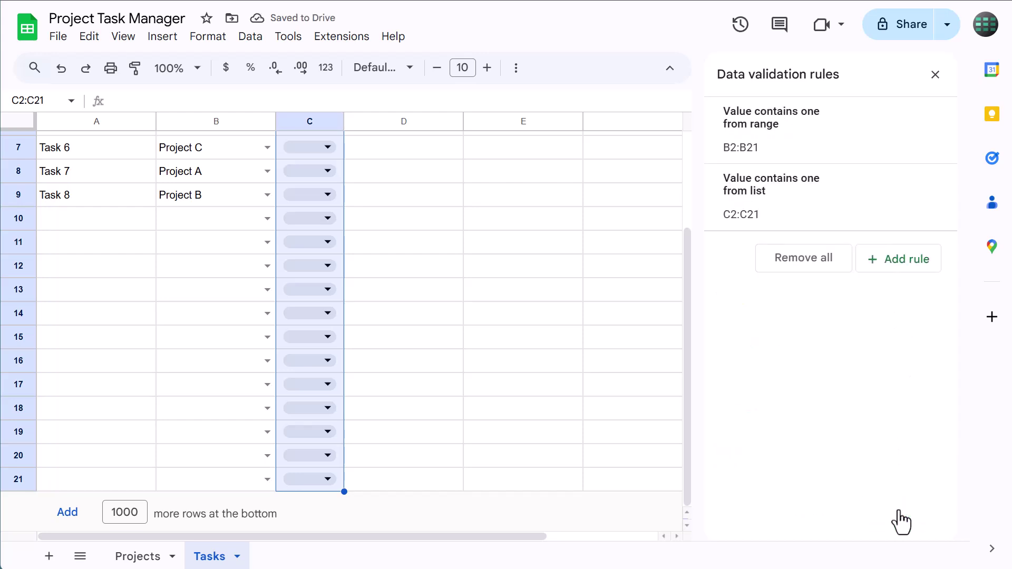
pyautogui.click(543, 320)
pyautogui.scroll(3, 544, 322)
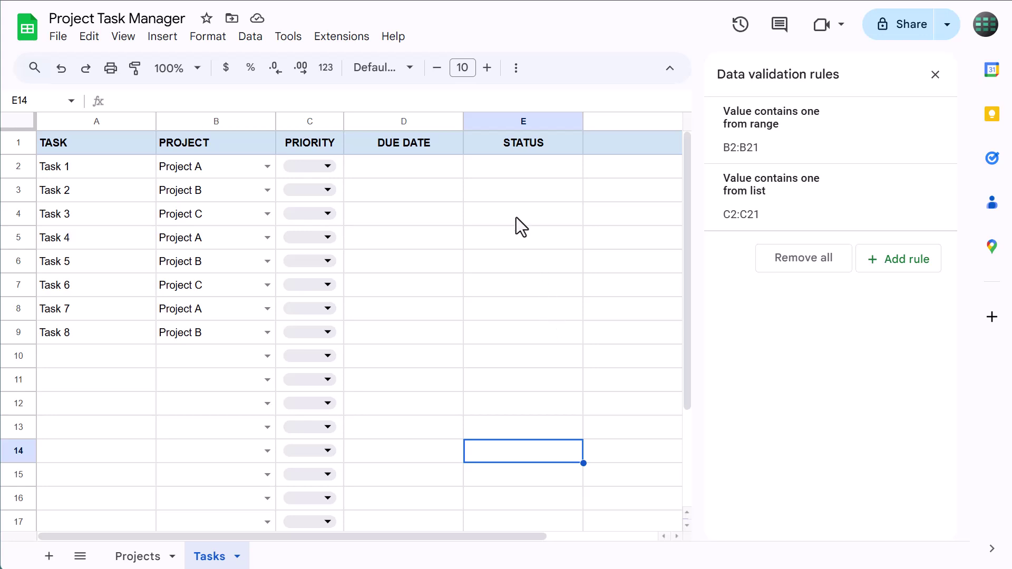
pyautogui.moveTo(523, 172); pyautogui.dragTo(539, 515)
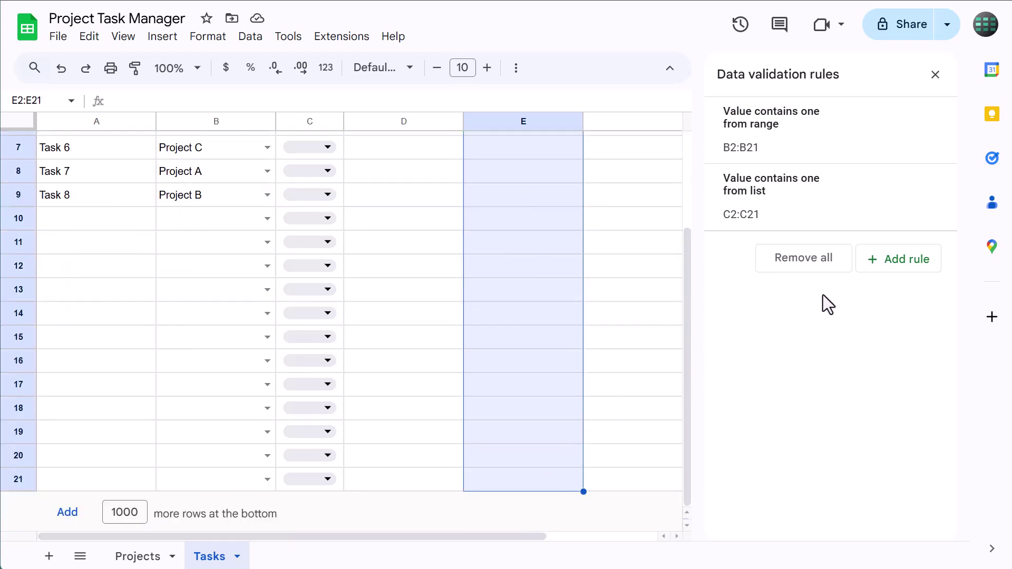
# Add a validation rule on E2:E21 as a dropdown from the range statusList.
pyautogui.click(886, 262)
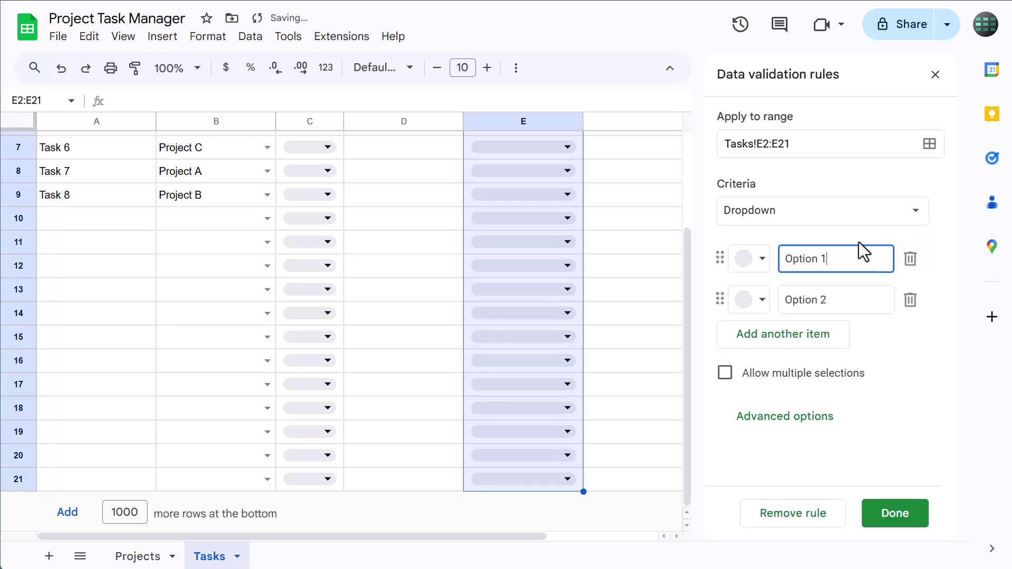
pyautogui.click(791, 222)
pyautogui.click(801, 237)
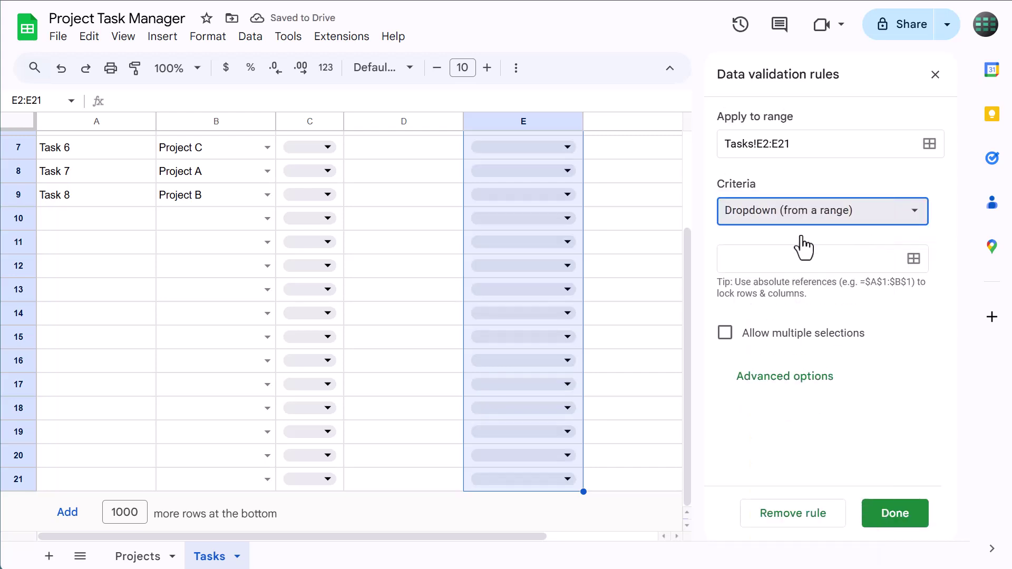
pyautogui.click(792, 250)
pyautogui.write('statusList')
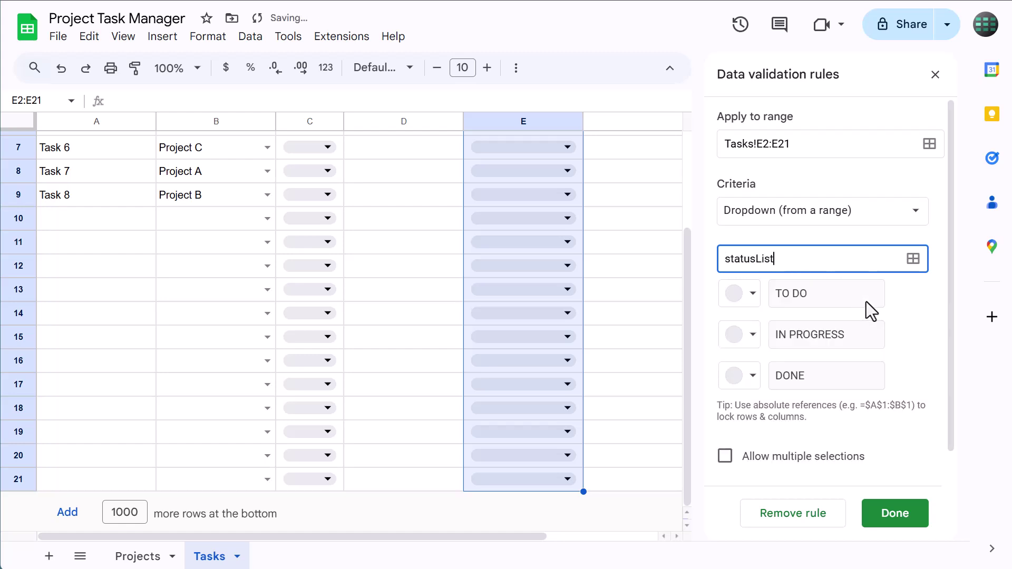
pyautogui.scroll(-1, 872, 297)
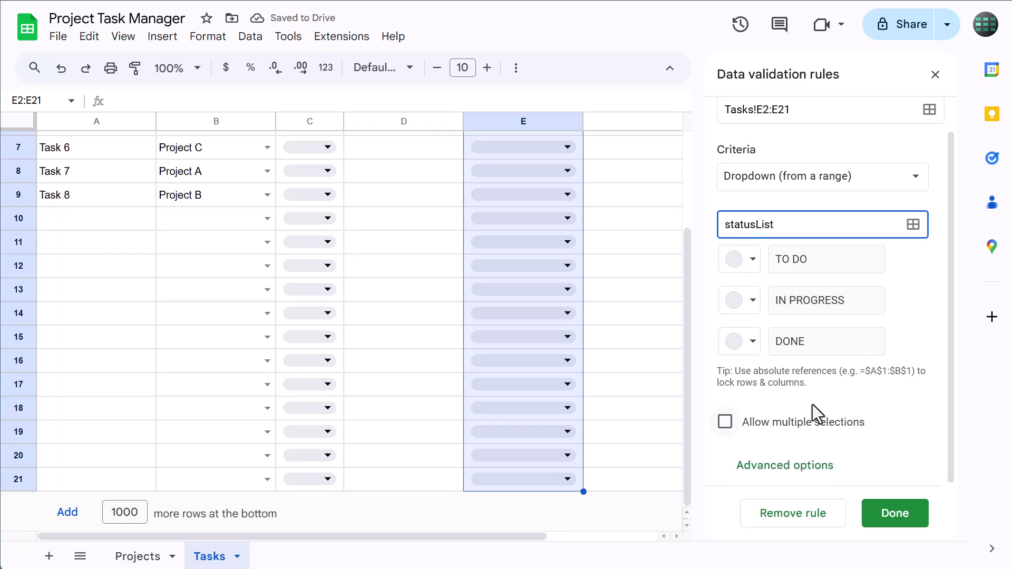
# Colour IN PROGRESS lavender and DONE light green, then save the status rule.
pyautogui.click(744, 300)
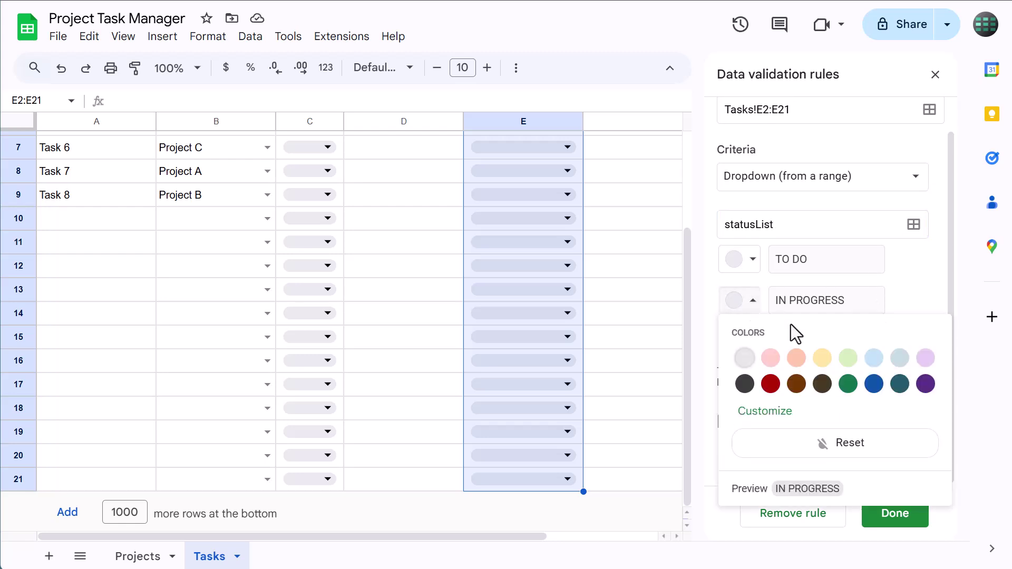
pyautogui.click(925, 358)
pyautogui.click(757, 345)
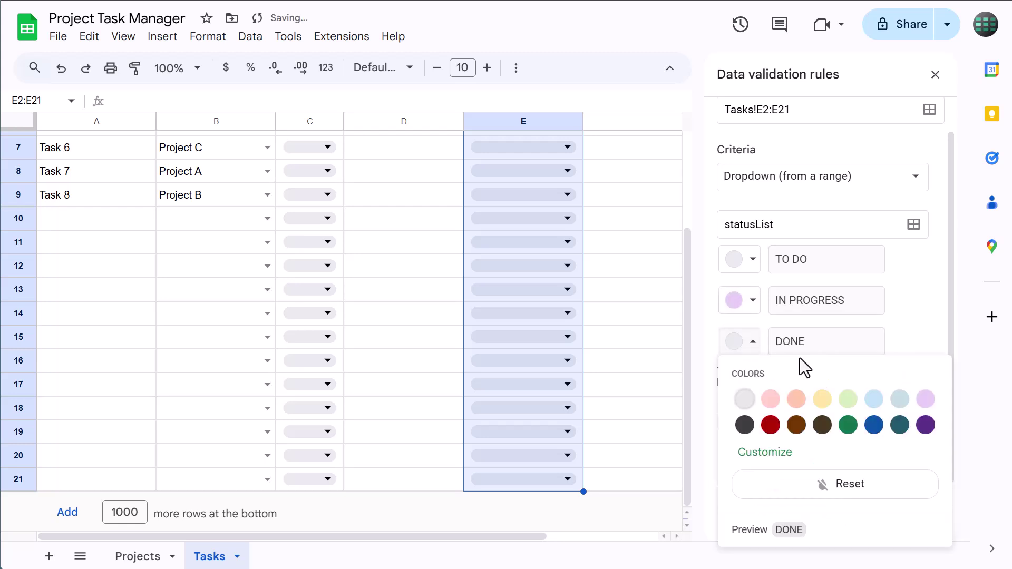
pyautogui.click(846, 400)
pyautogui.click(887, 514)
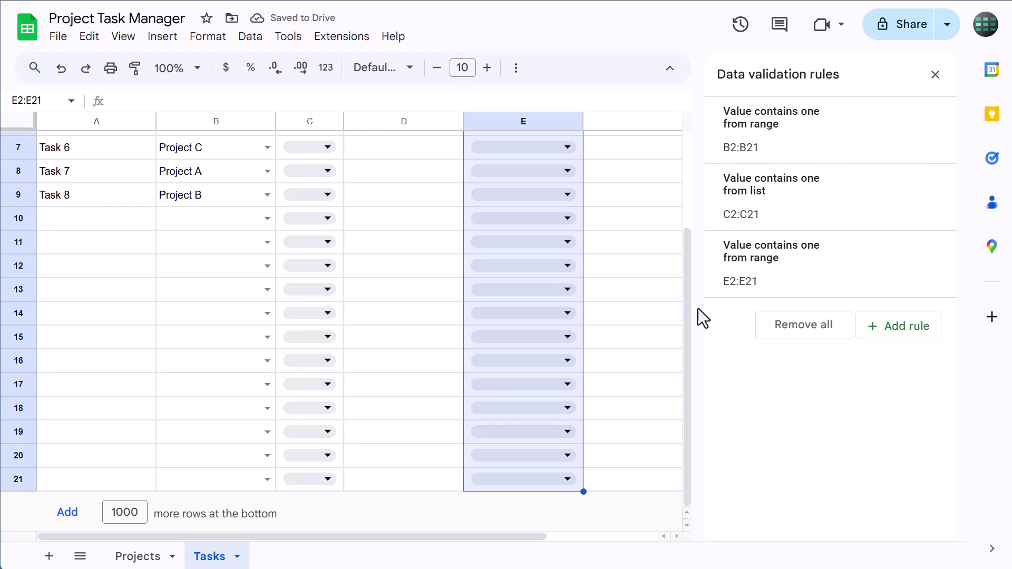
pyautogui.click(644, 285)
pyautogui.scroll(3, 606, 247)
# Set Tasks 1–8 statuses: TO DO, TO DO, IN PROGRESS, DONE, DONE, IN PROGRESS, TO DO, IN PROGRESS.
pyautogui.click(548, 173)
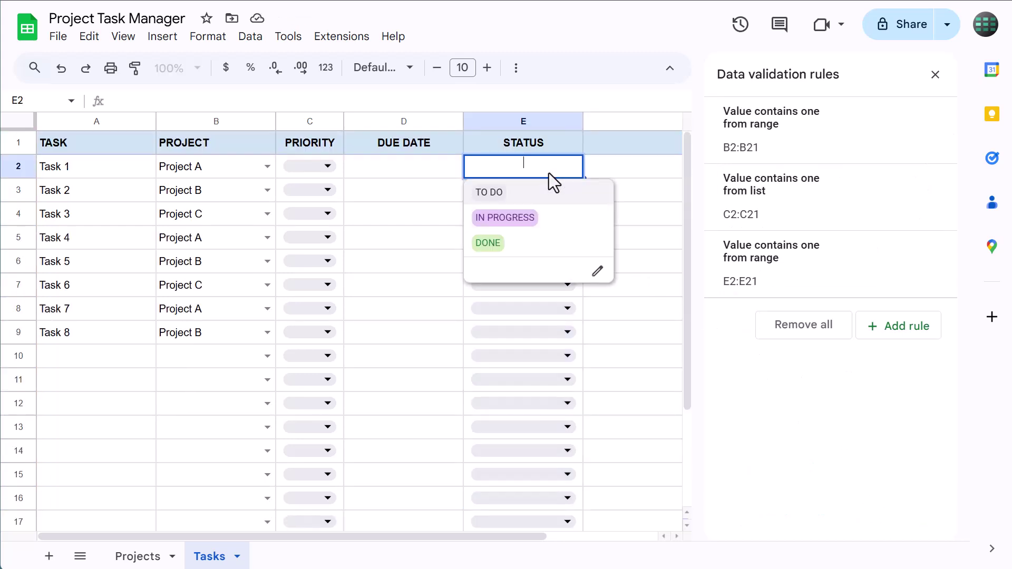
pyautogui.click(549, 197)
pyautogui.click(547, 198)
pyautogui.click(546, 234)
pyautogui.click(545, 221)
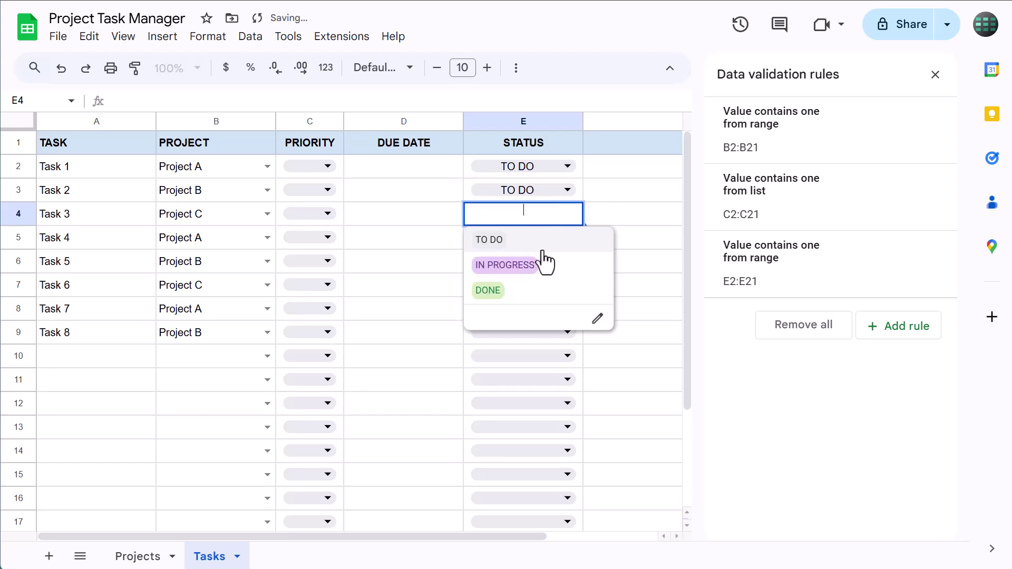
pyautogui.click(543, 270)
pyautogui.click(543, 243)
pyautogui.click(532, 311)
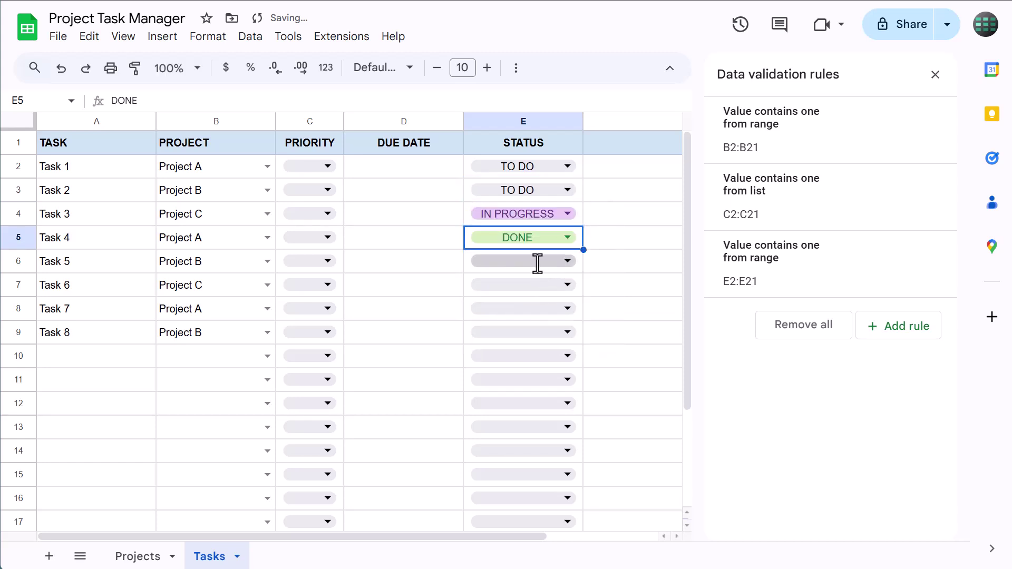
pyautogui.click(538, 267)
pyautogui.click(524, 340)
pyautogui.click(535, 283)
pyautogui.click(533, 338)
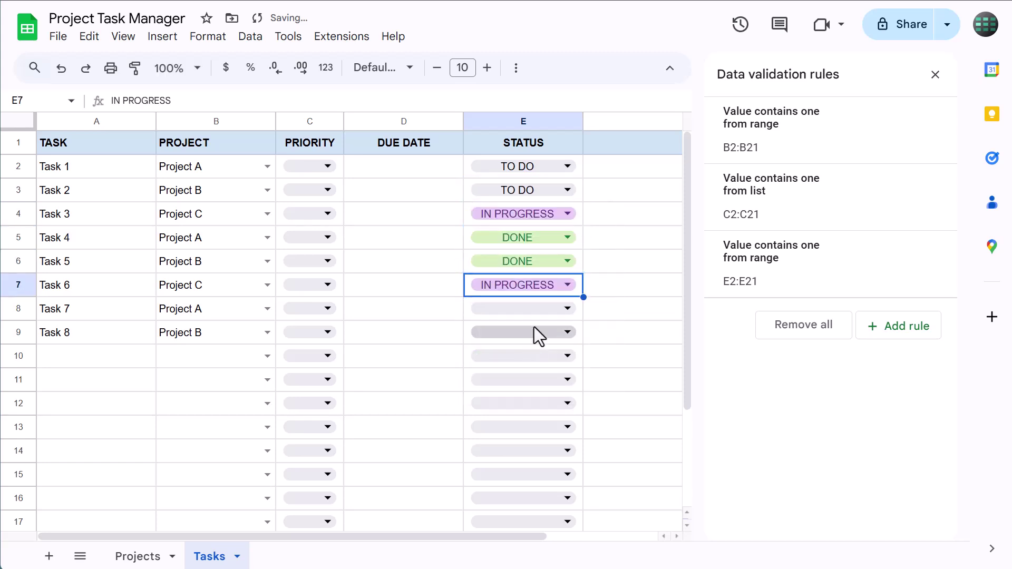
pyautogui.click(536, 319)
pyautogui.click(539, 334)
pyautogui.click(542, 329)
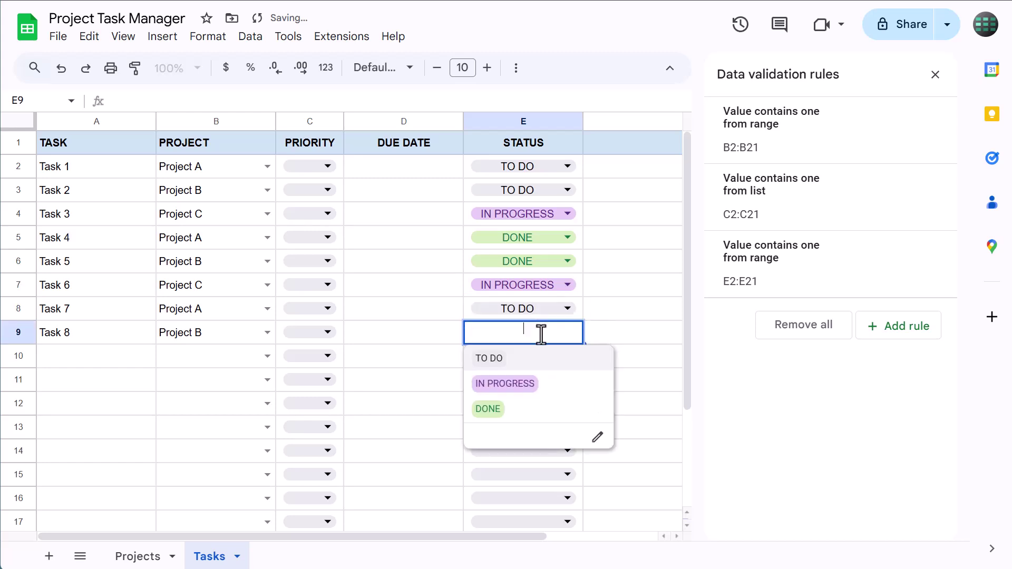
pyautogui.click(532, 391)
pyautogui.click(417, 351)
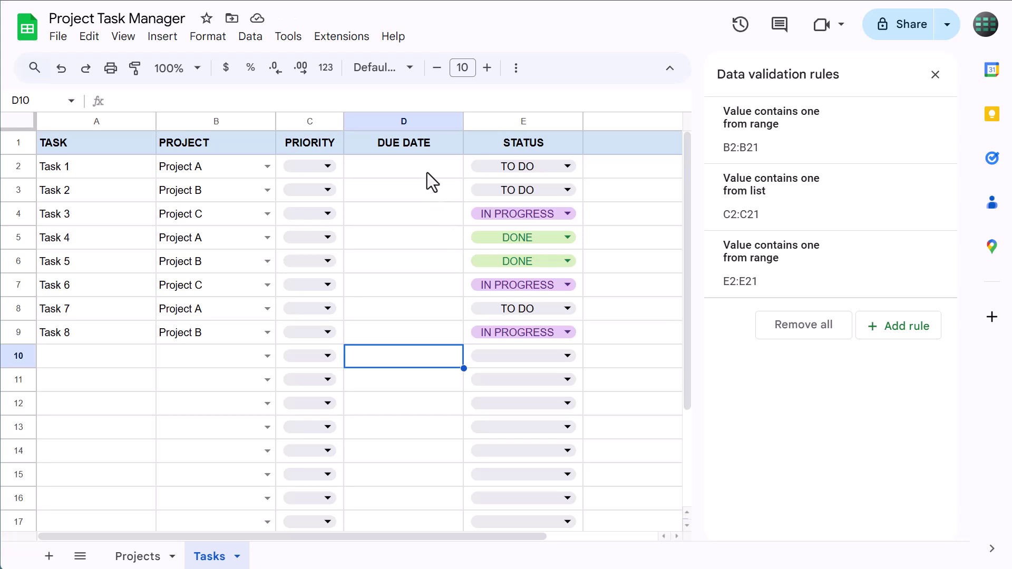
# Add an 'Is valid date' validation rule to the DUE DATE cells D2:D21.
pyautogui.moveTo(426, 171); pyautogui.dragTo(451, 563)
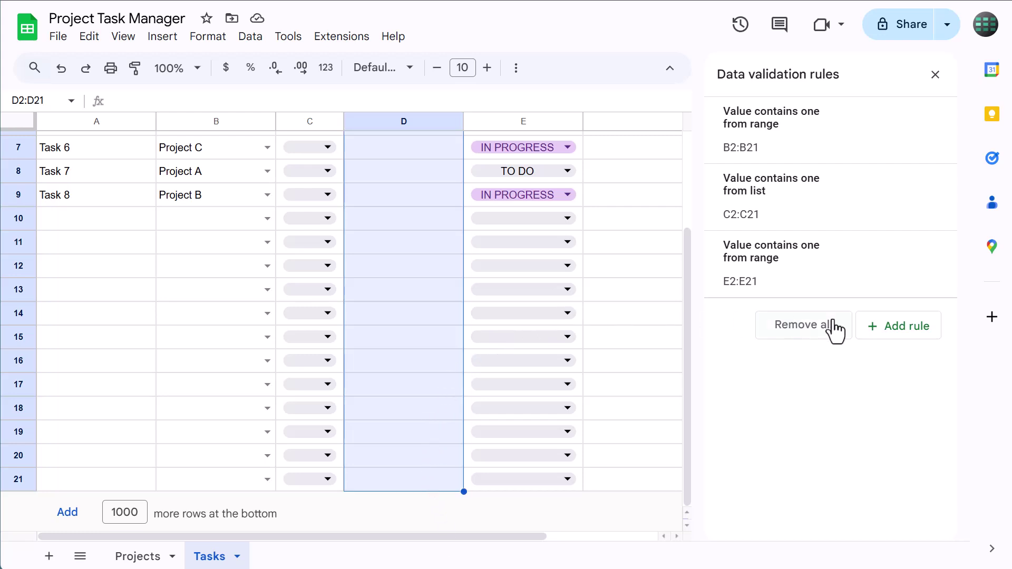
pyautogui.click(898, 333)
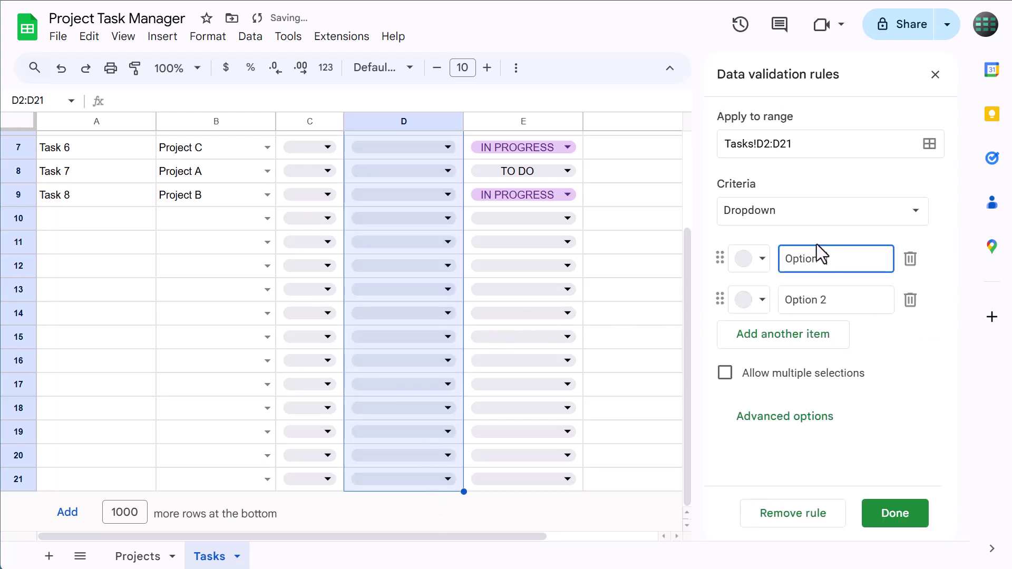
pyautogui.click(793, 218)
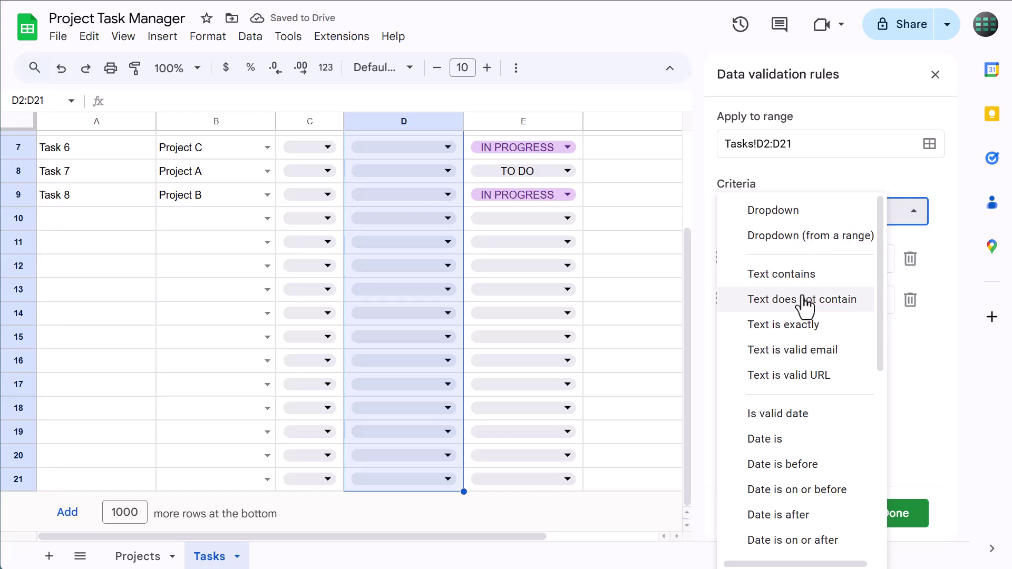
pyautogui.click(797, 422)
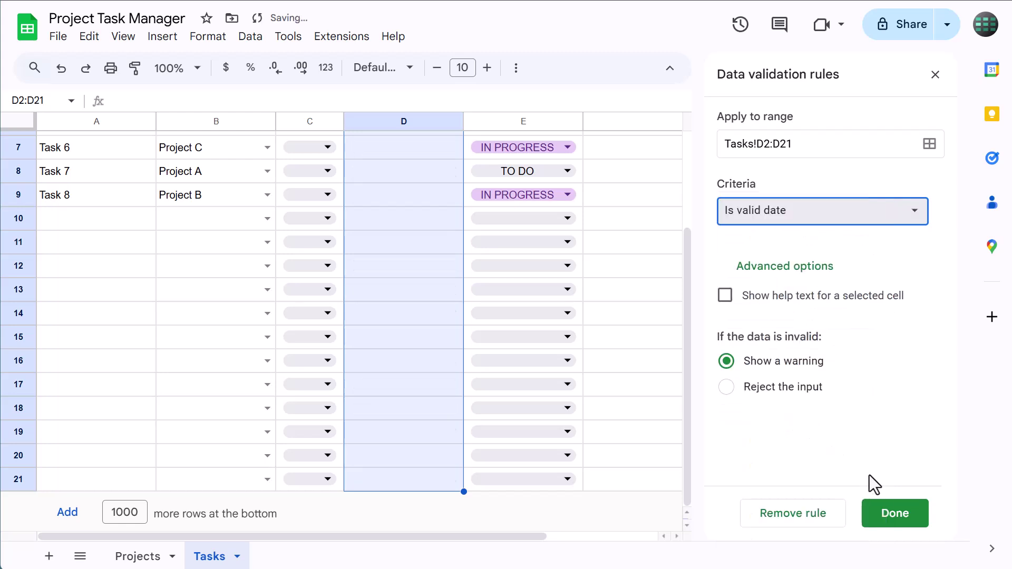
pyautogui.click(878, 510)
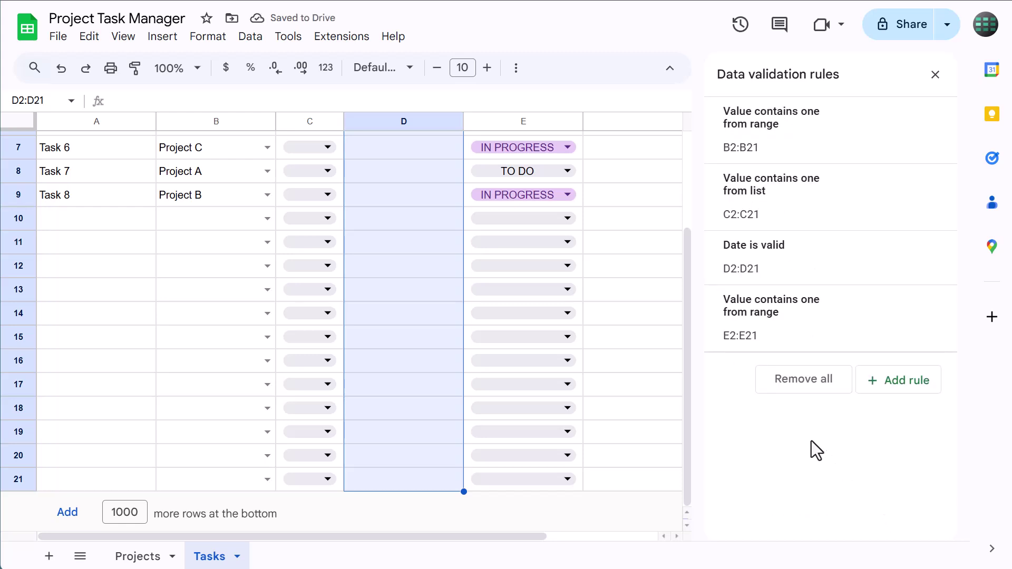
# Give Tasks 1–3 due dates 11/11/2024, 11/12/2024 and 11/14.
pyautogui.scroll(3, 381, 239)
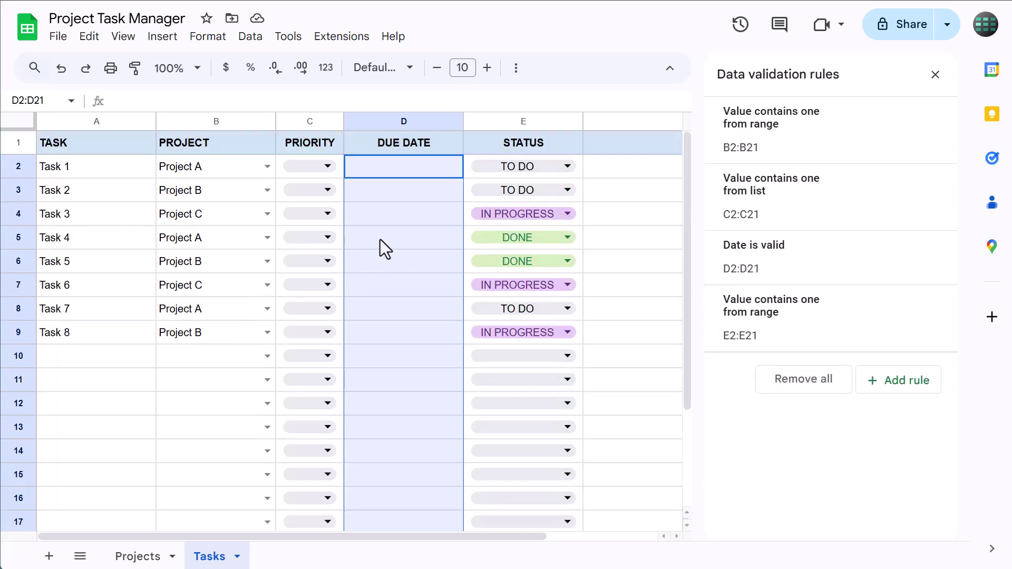
pyautogui.click(404, 195)
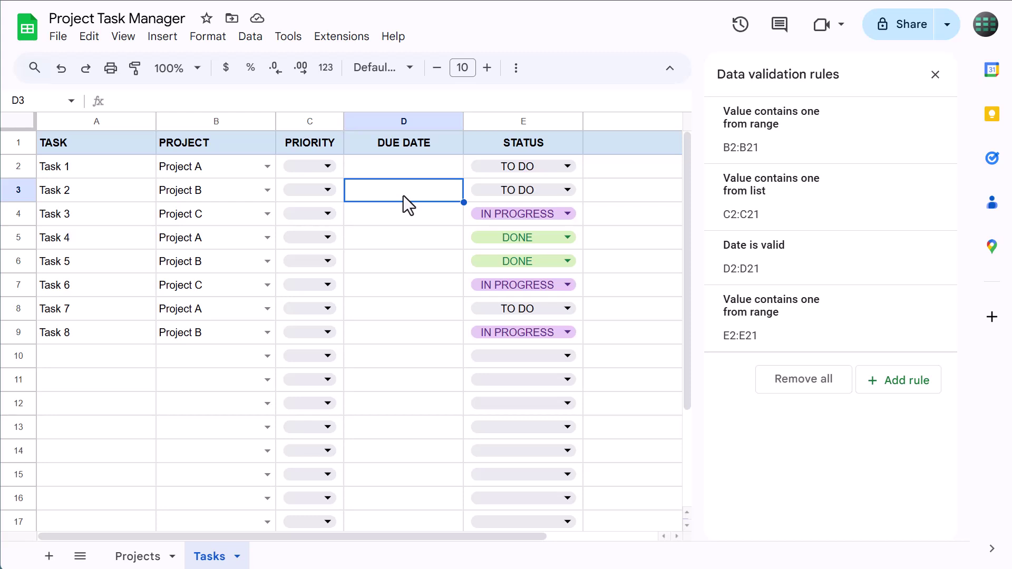
pyautogui.doubleClick(403, 169)
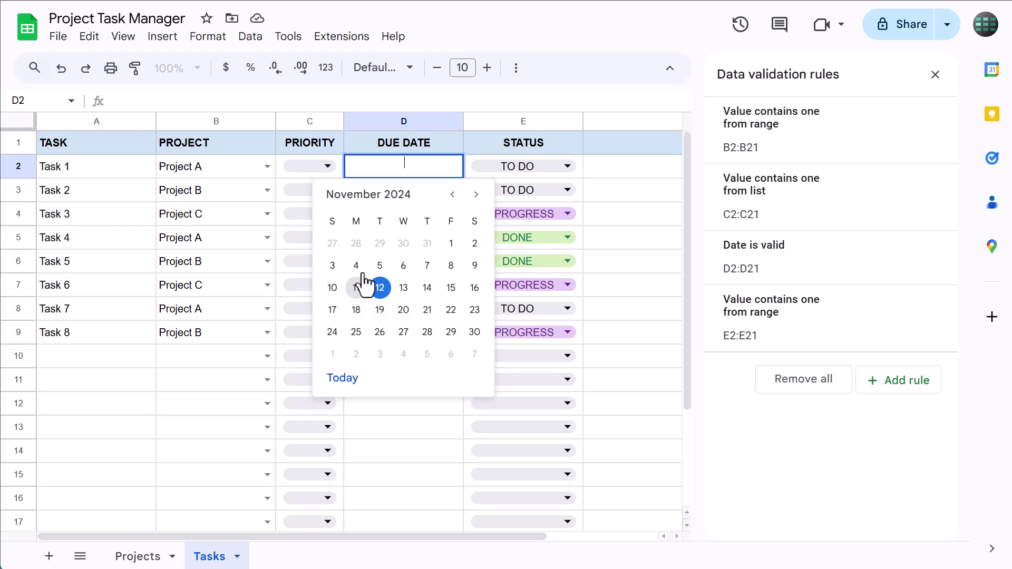
pyautogui.click(357, 288)
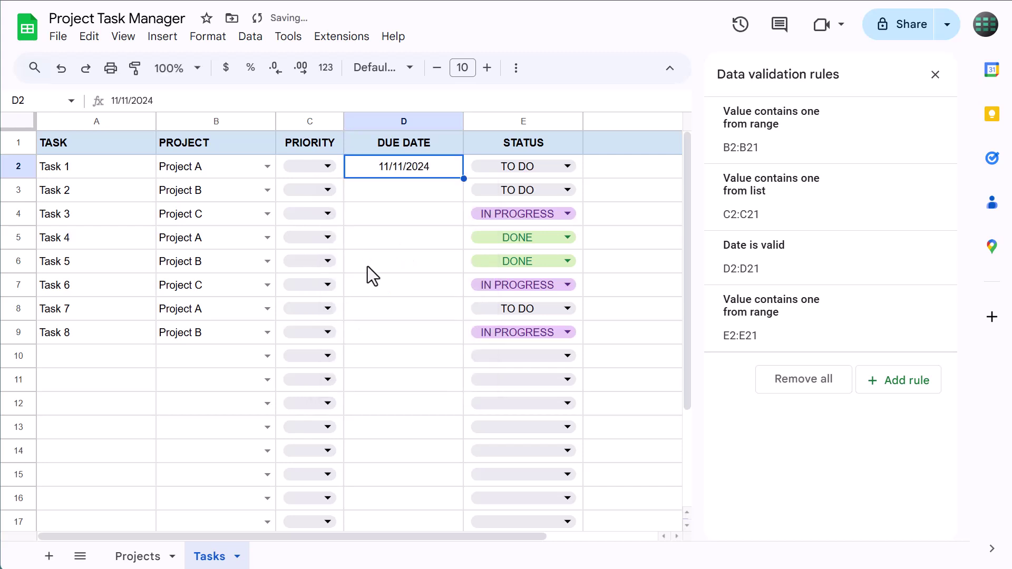
pyautogui.doubleClick(417, 192)
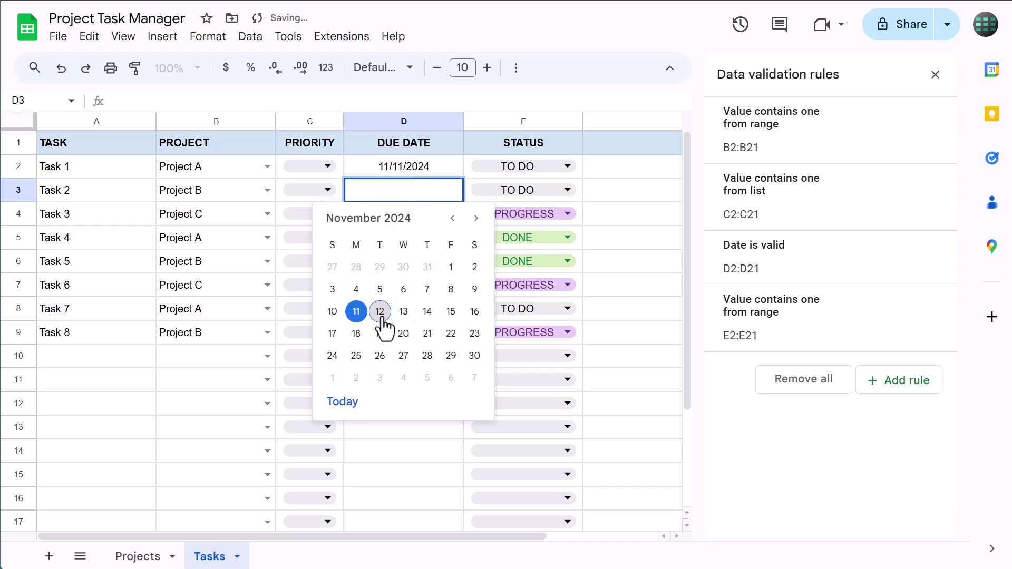
pyautogui.click(382, 311)
pyautogui.click(416, 223)
pyautogui.write('11/14')
pyautogui.press('Return')
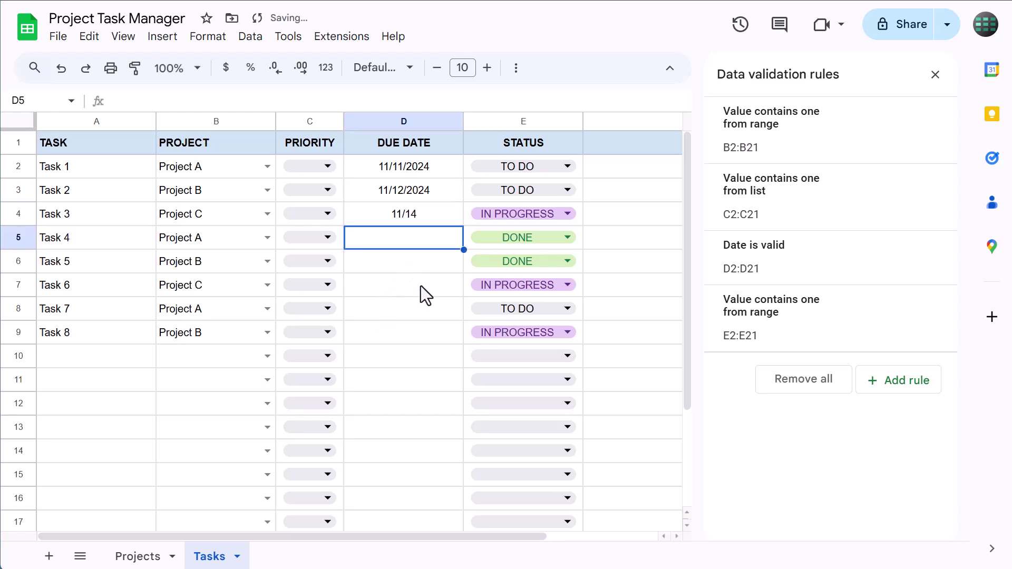
pyautogui.click(448, 191)
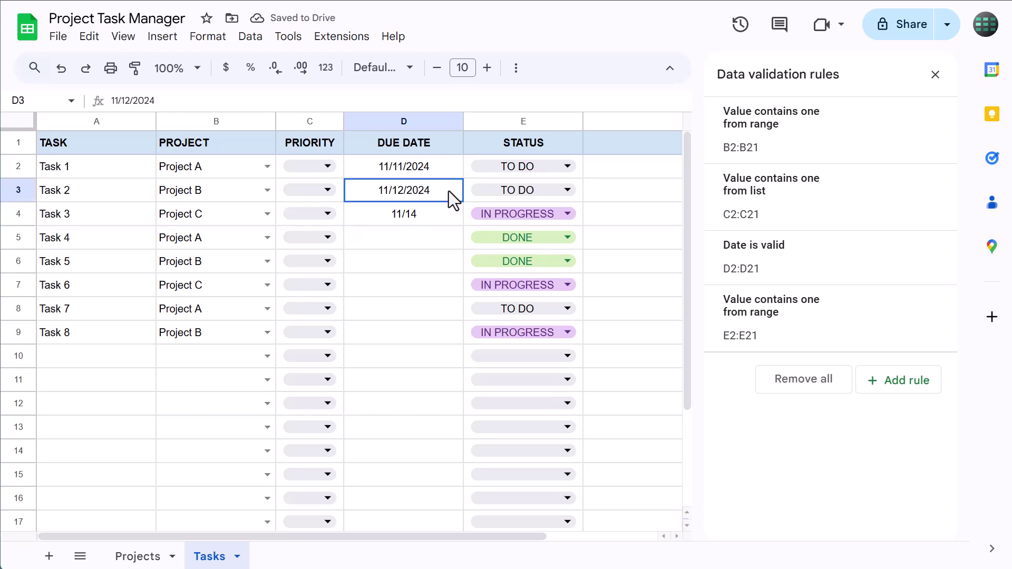
pyautogui.click(449, 216)
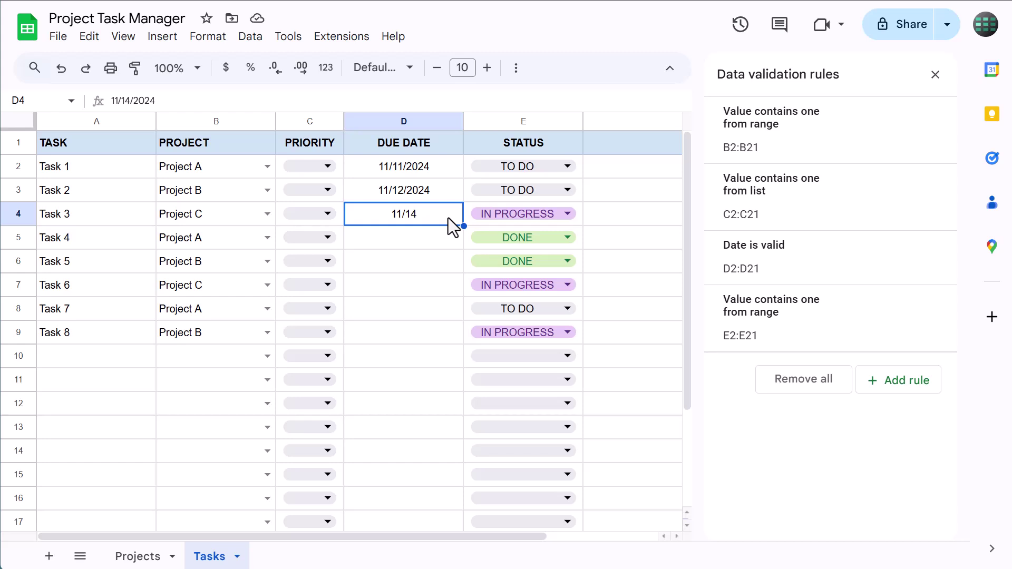
# Format D2:D21 as dates, enter 11/15 for Task 4, and close Data validation.
pyautogui.moveTo(450, 173); pyautogui.dragTo(438, 470)
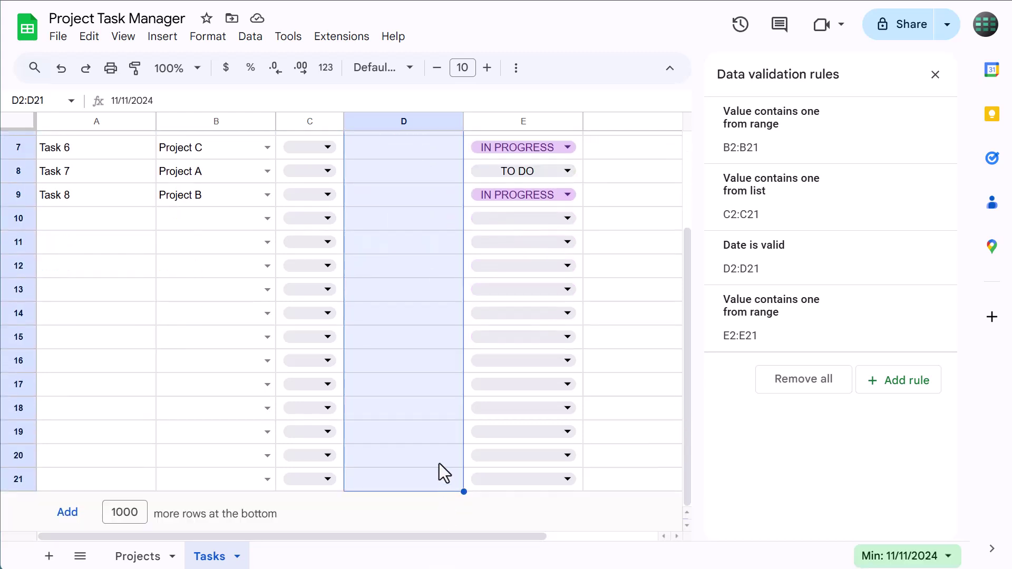
pyautogui.click(327, 69)
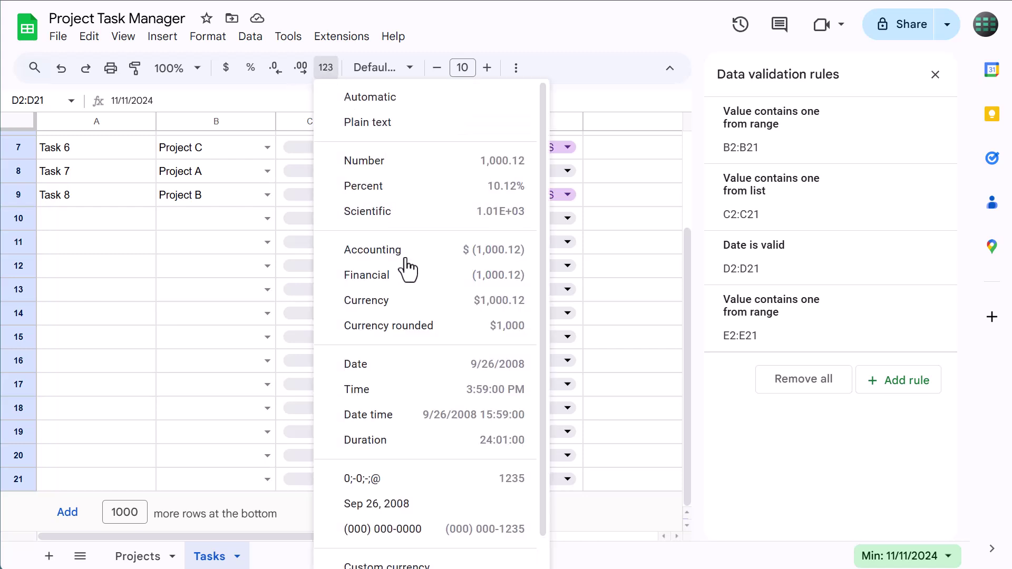
pyautogui.click(392, 364)
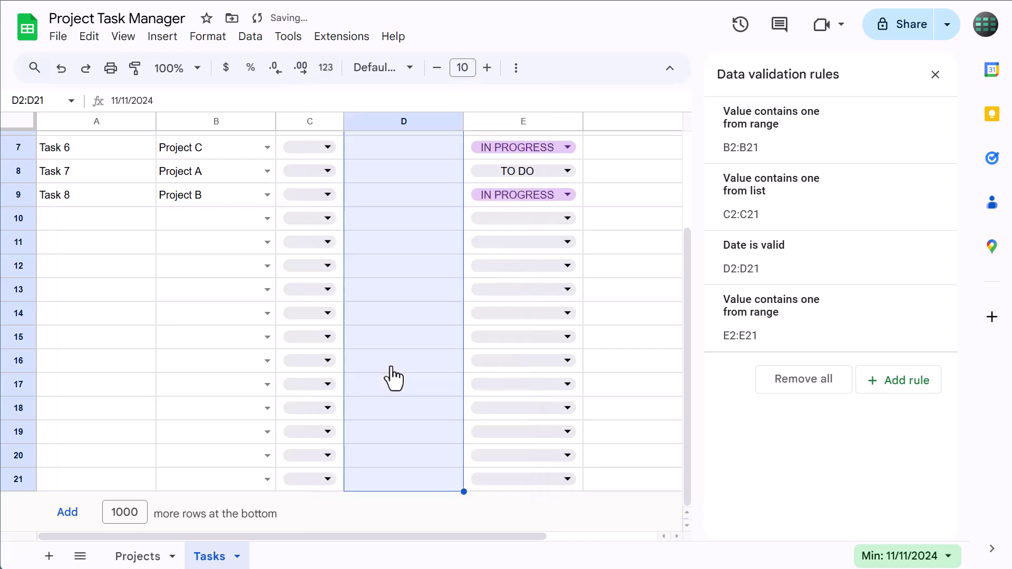
pyautogui.scroll(2, 394, 372)
pyautogui.click(419, 240)
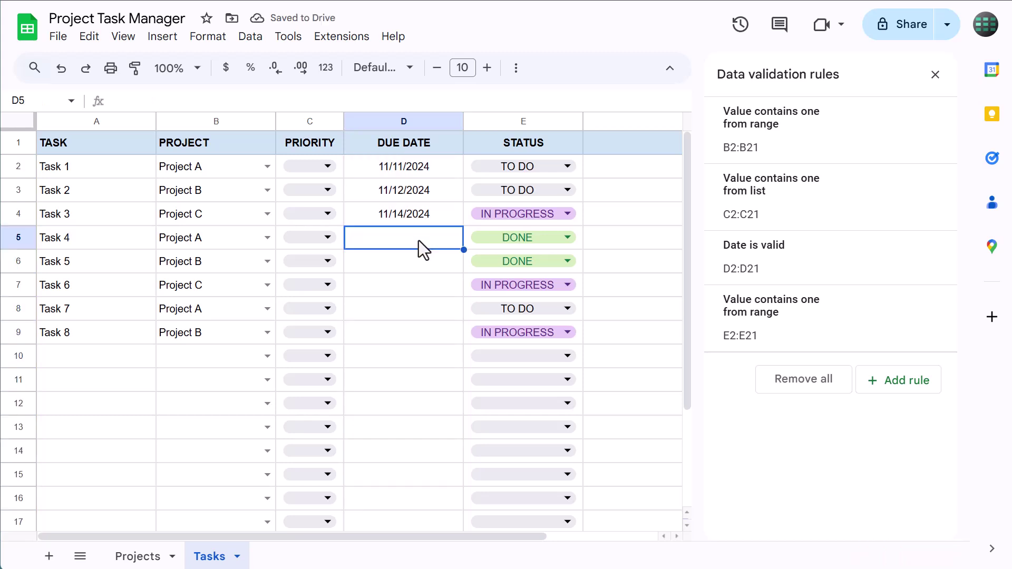
pyautogui.write('11/15')
pyautogui.press('Return')
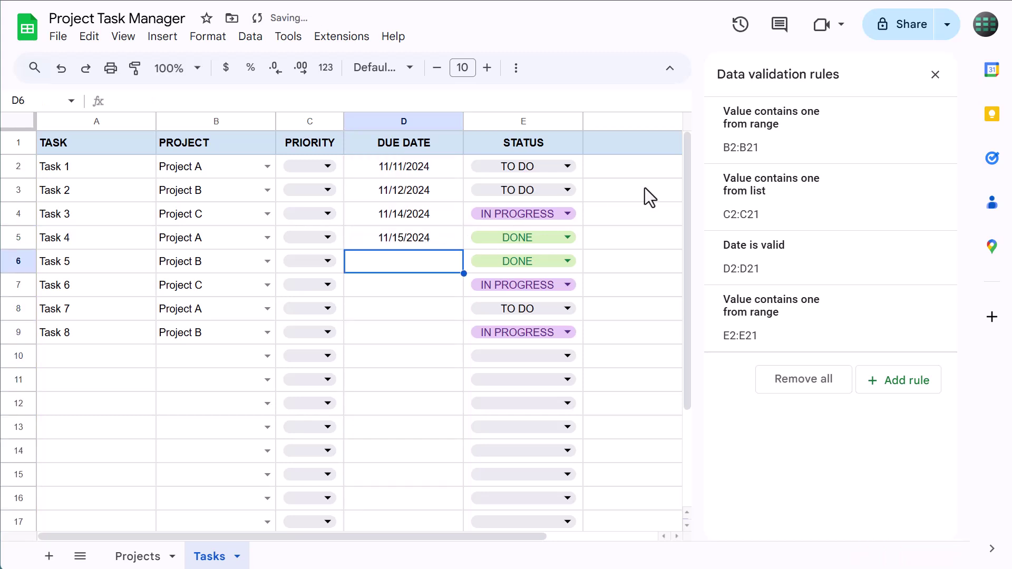
pyautogui.click(935, 74)
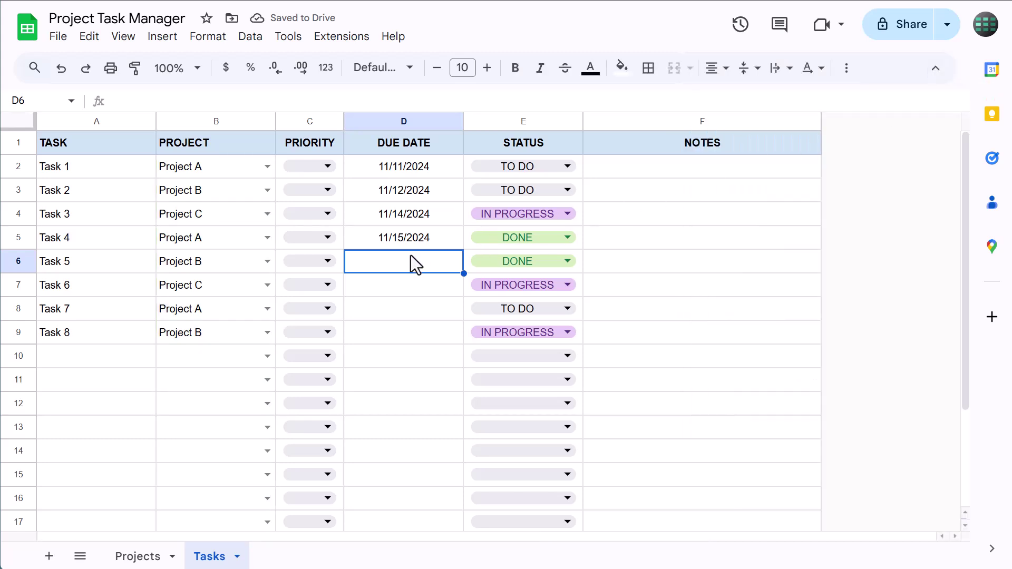
# On the Projects sheet, enter =COUNTIFS(Tasks!$B$2:$B,$A2,Tasks!$E$2:$E,B$1) in B2.
pyautogui.click(138, 557)
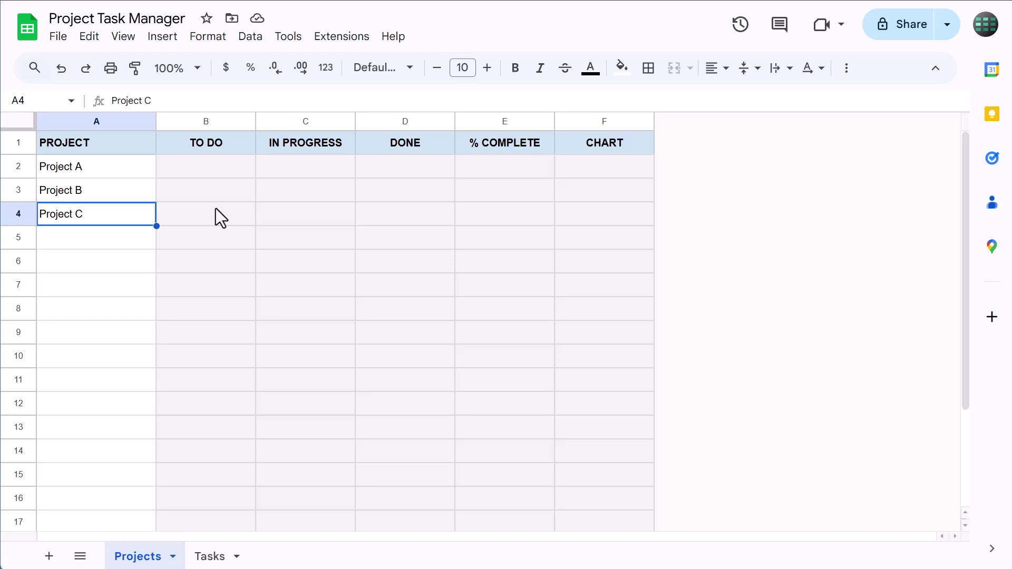
pyautogui.click(222, 173)
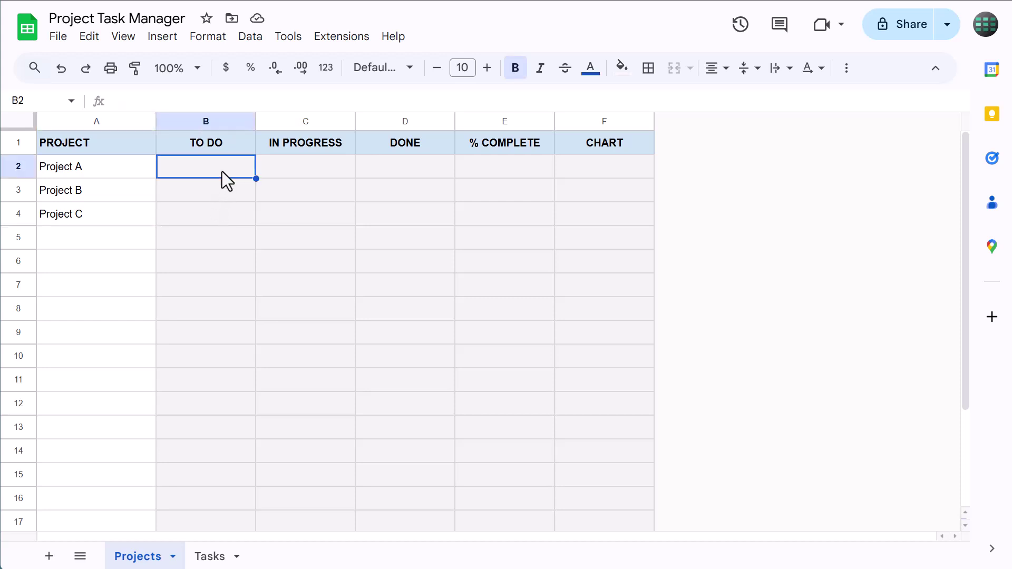
pyautogui.click(446, 99)
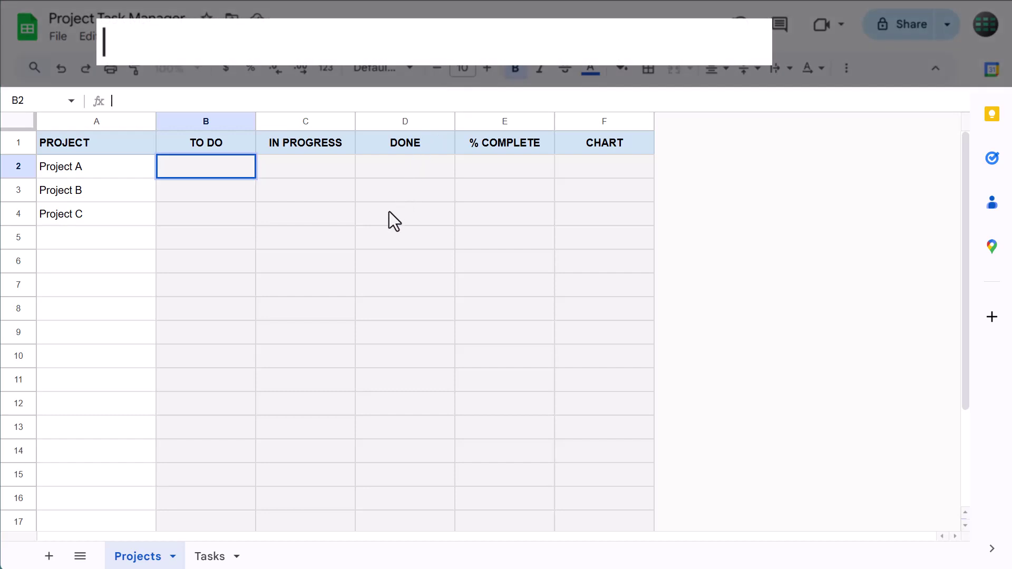
pyautogui.write('=countifs')
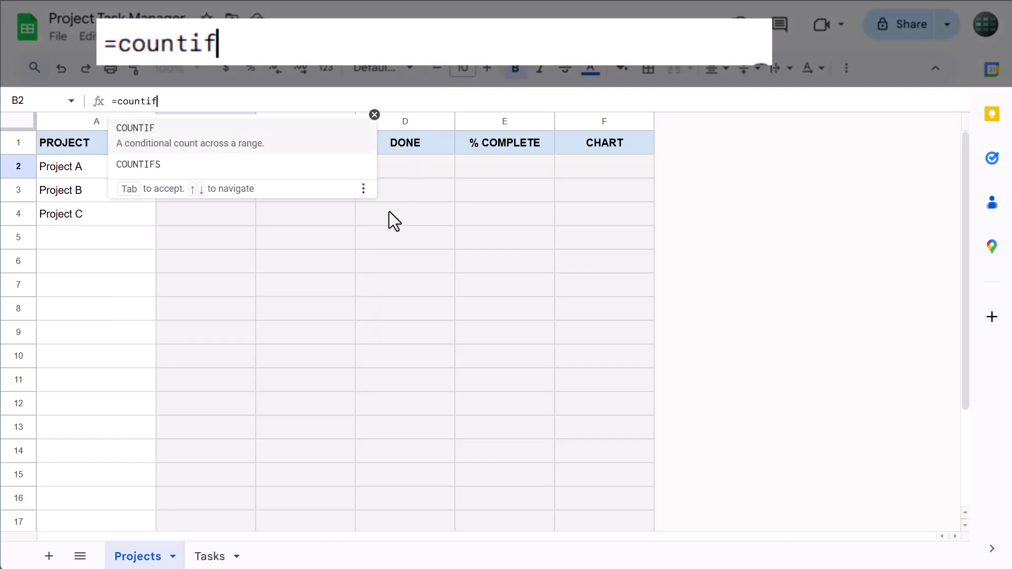
pyautogui.click(308, 150)
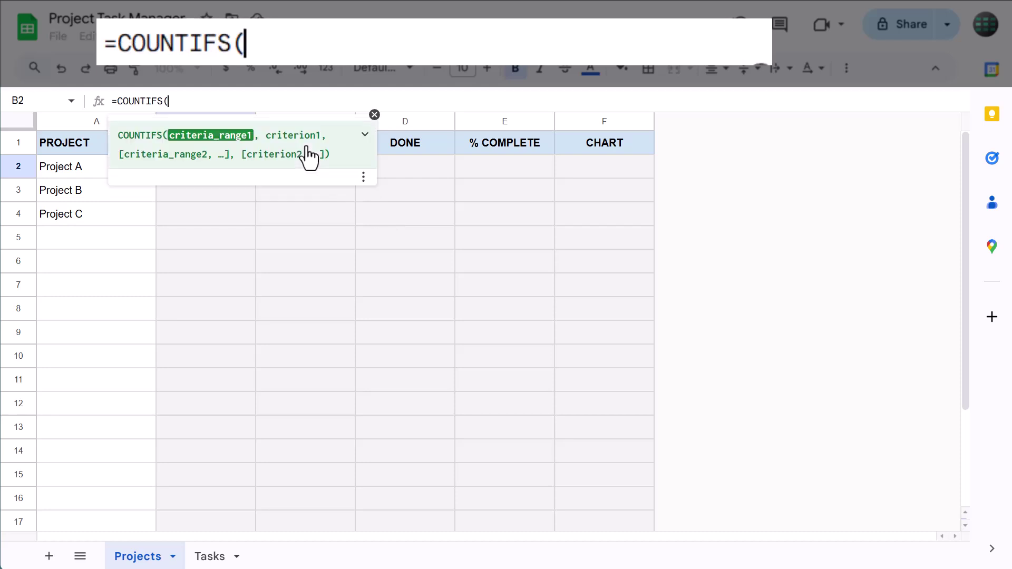
pyautogui.write('Ta')
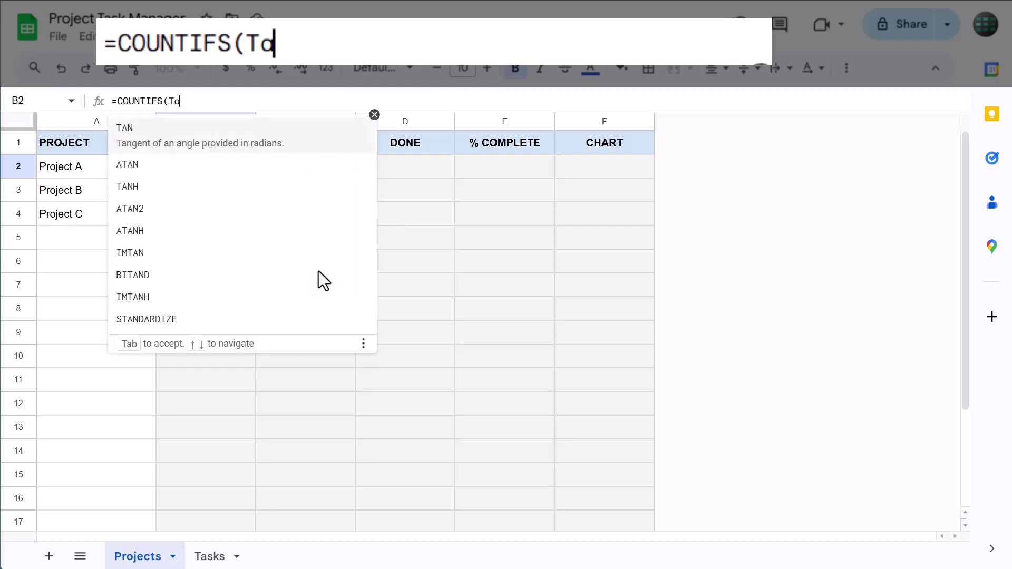
pyautogui.write('sks!')
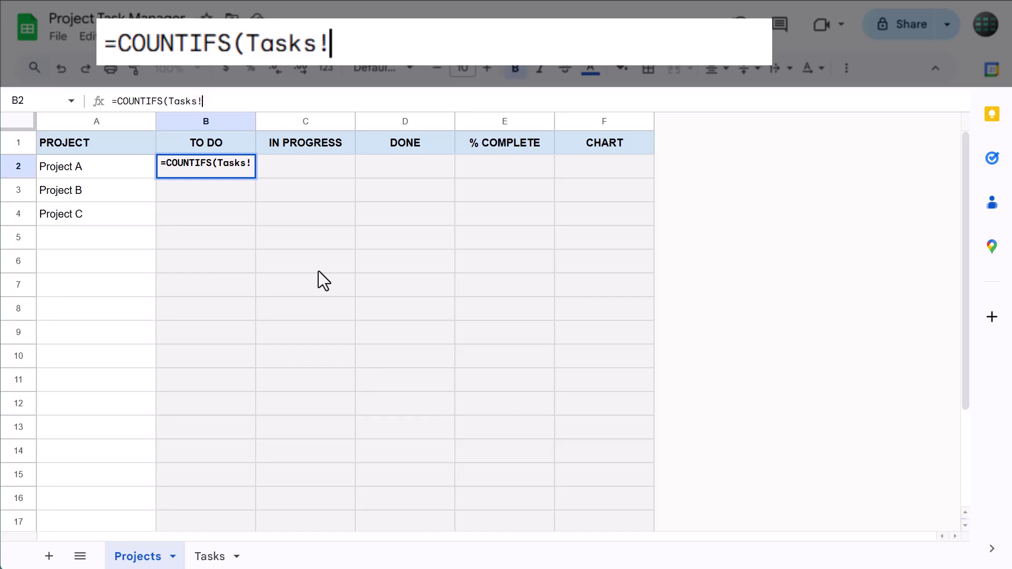
pyautogui.write('$B')
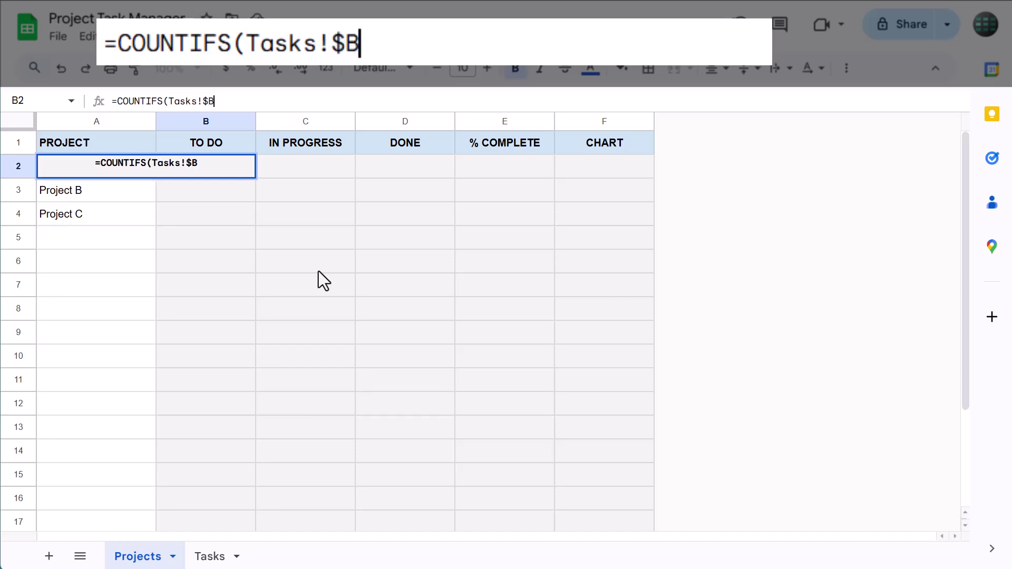
pyautogui.write('$2')
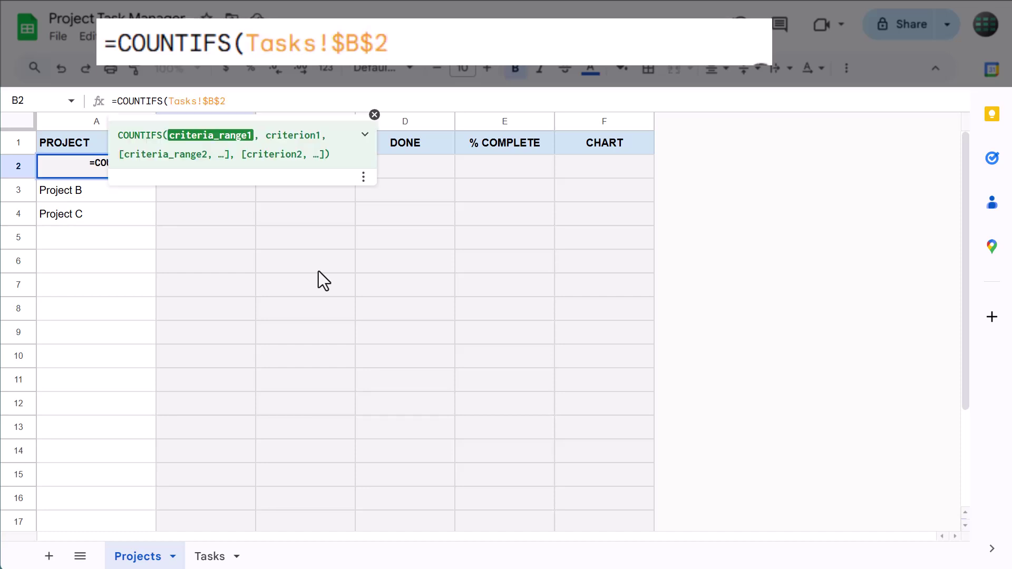
pyautogui.write(':$')
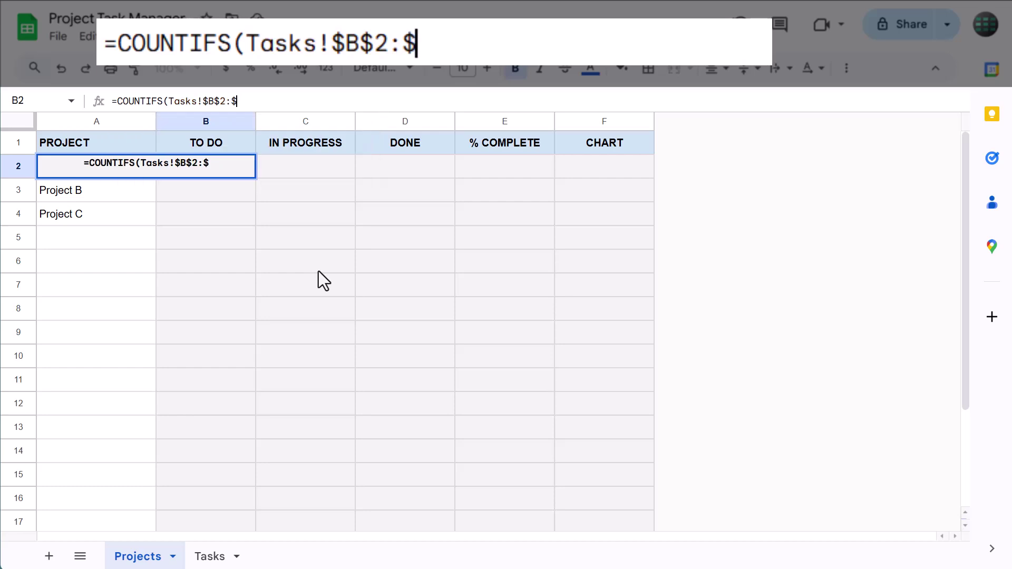
pyautogui.write('B,')
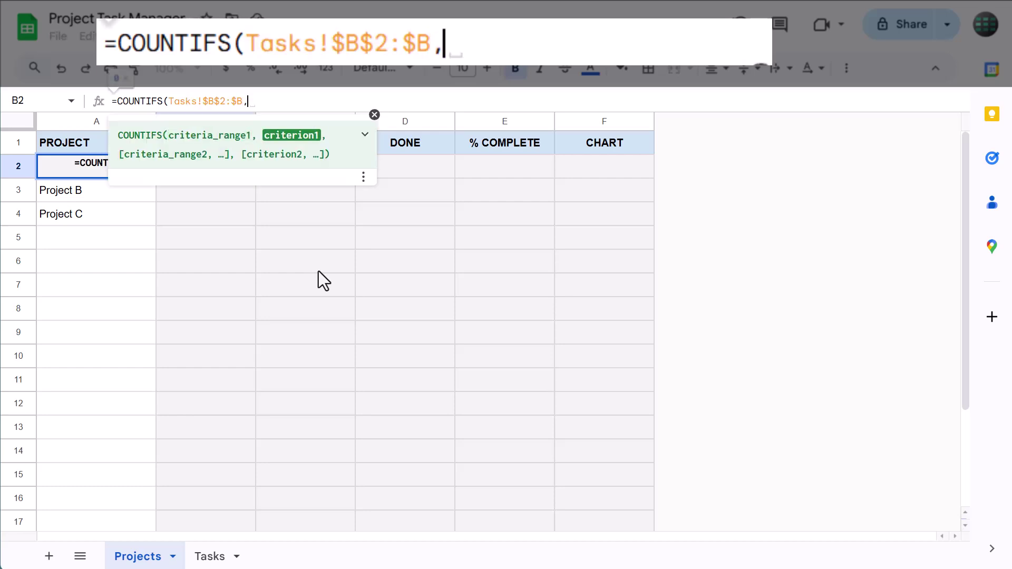
pyautogui.write('$')
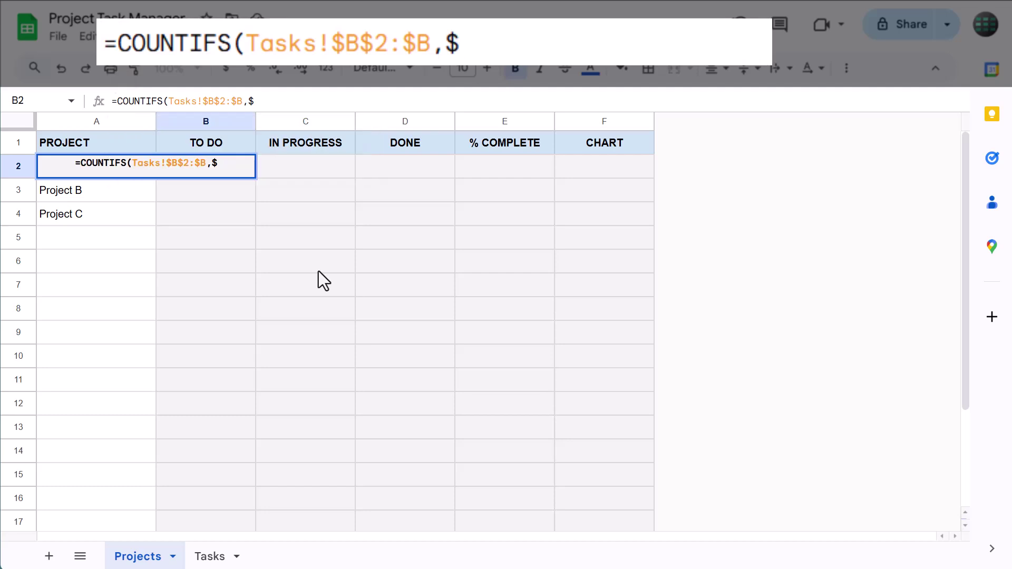
pyautogui.write('A2')
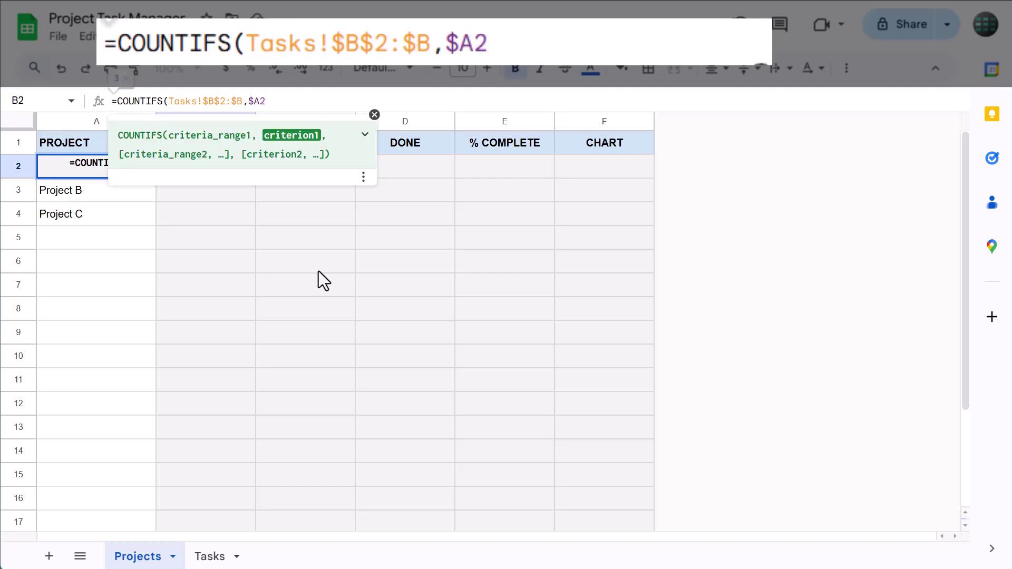
pyautogui.write(',Tas')
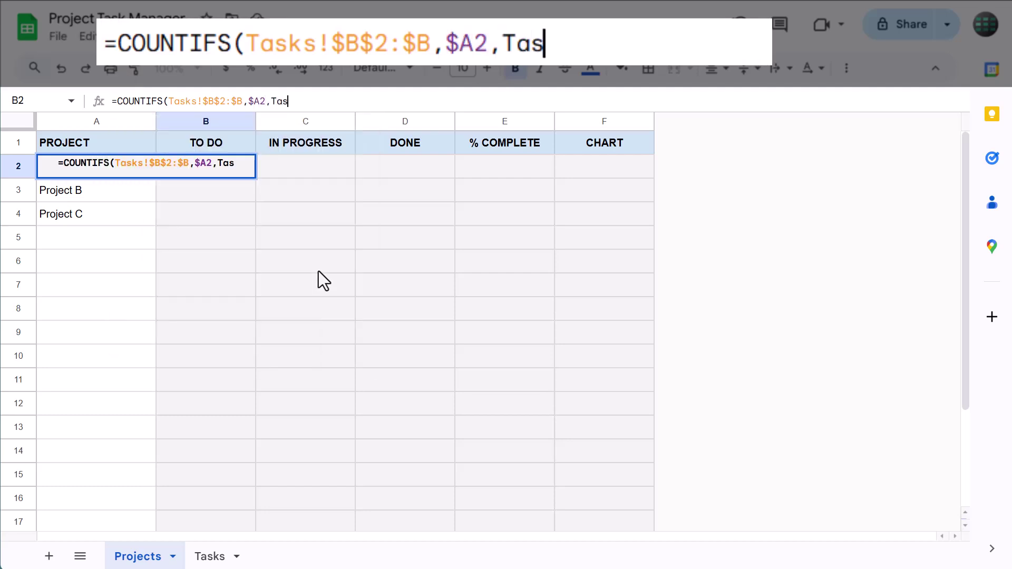
pyautogui.write('ks!')
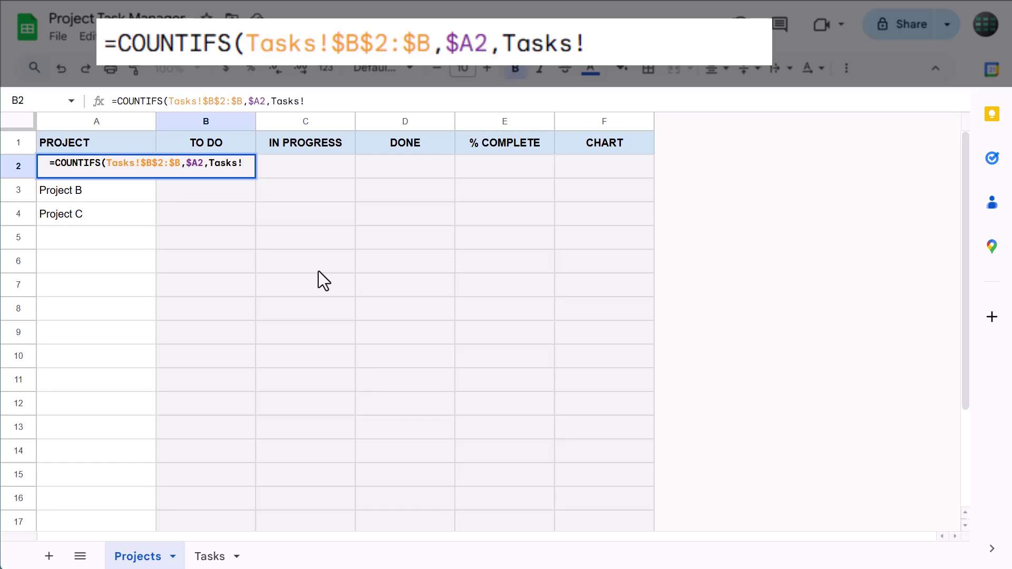
pyautogui.write('$E')
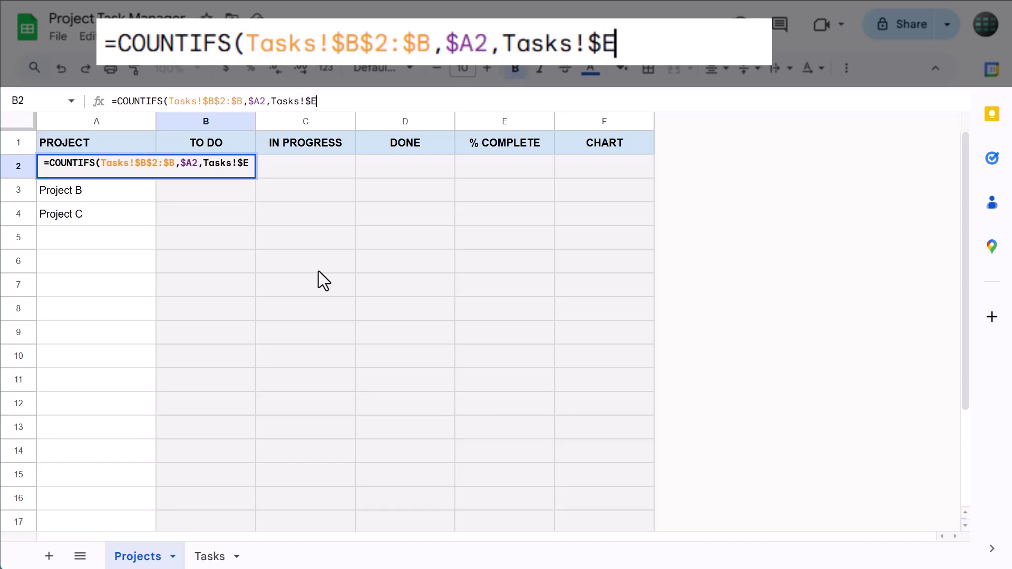
pyautogui.write('$2')
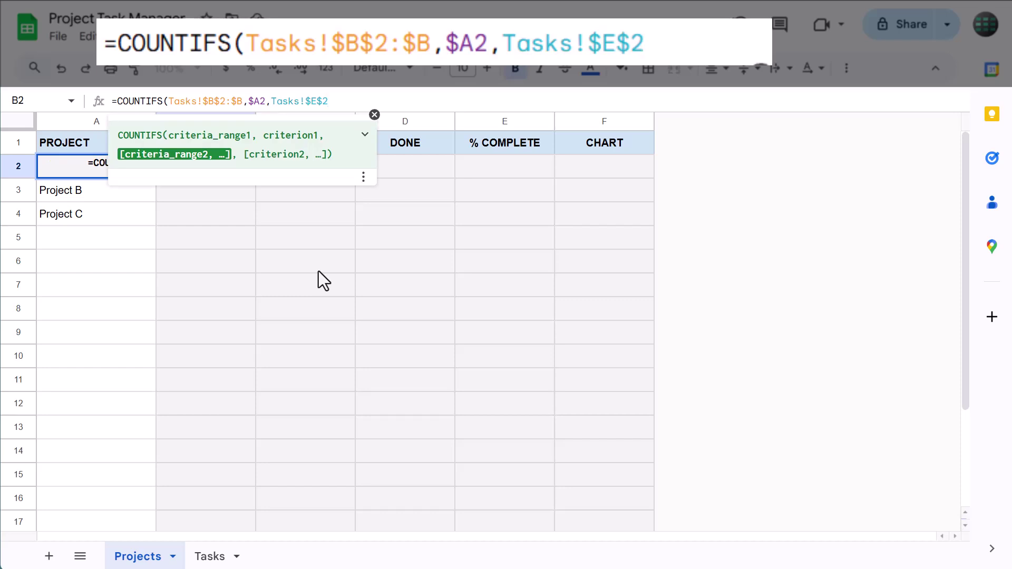
pyautogui.write(':$E')
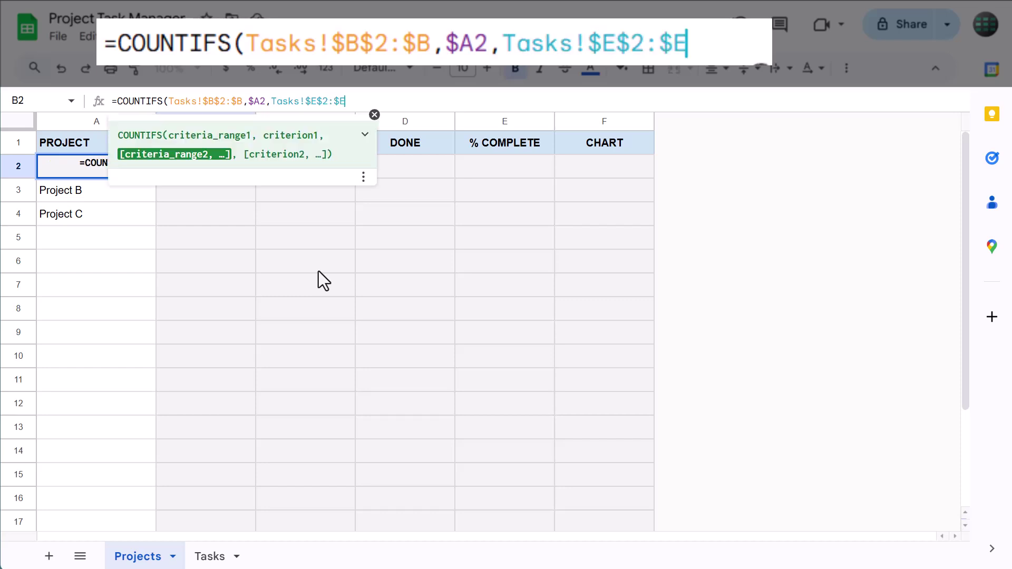
pyautogui.write(', ')
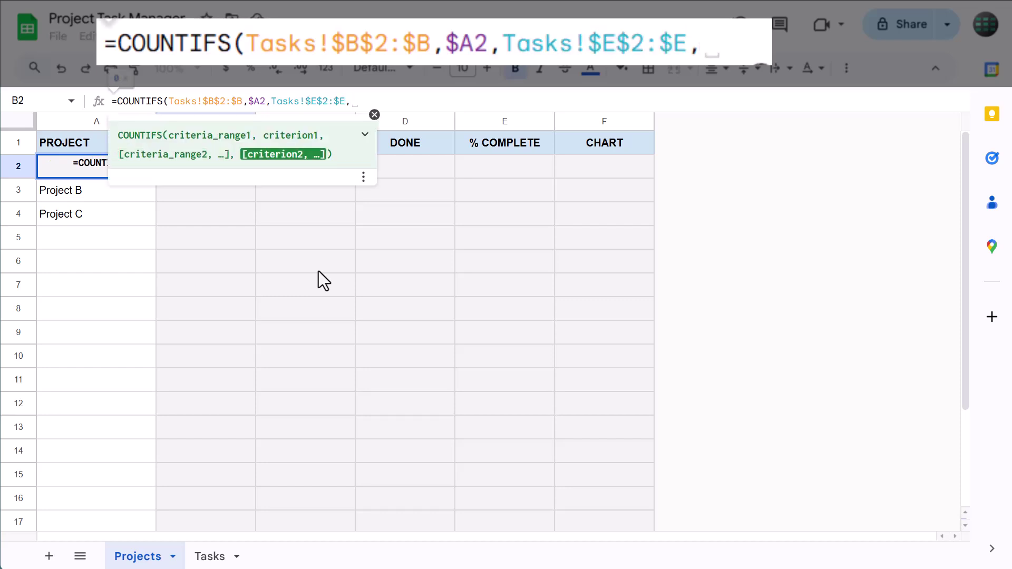
pyautogui.write('B')
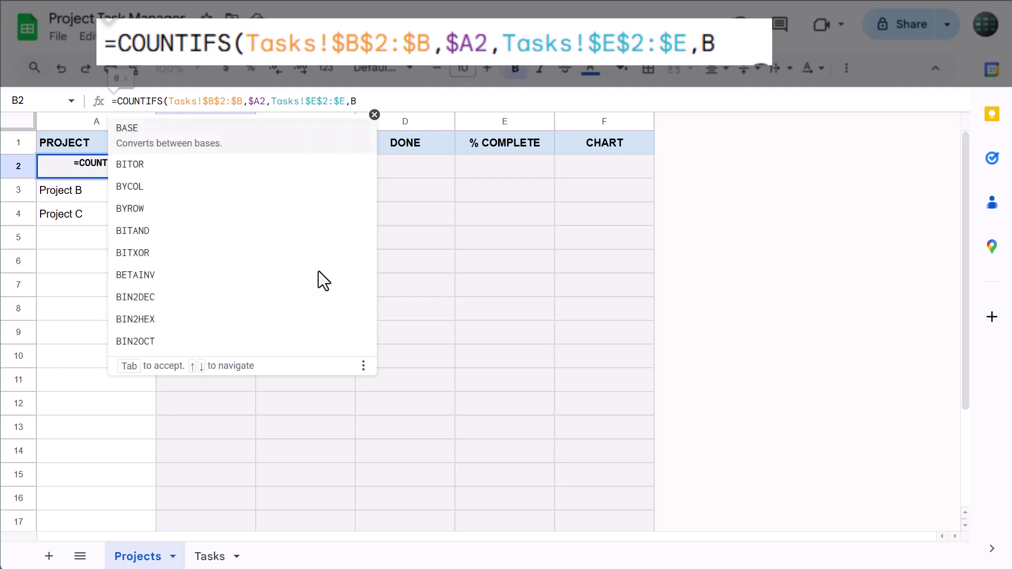
pyautogui.write('$1')
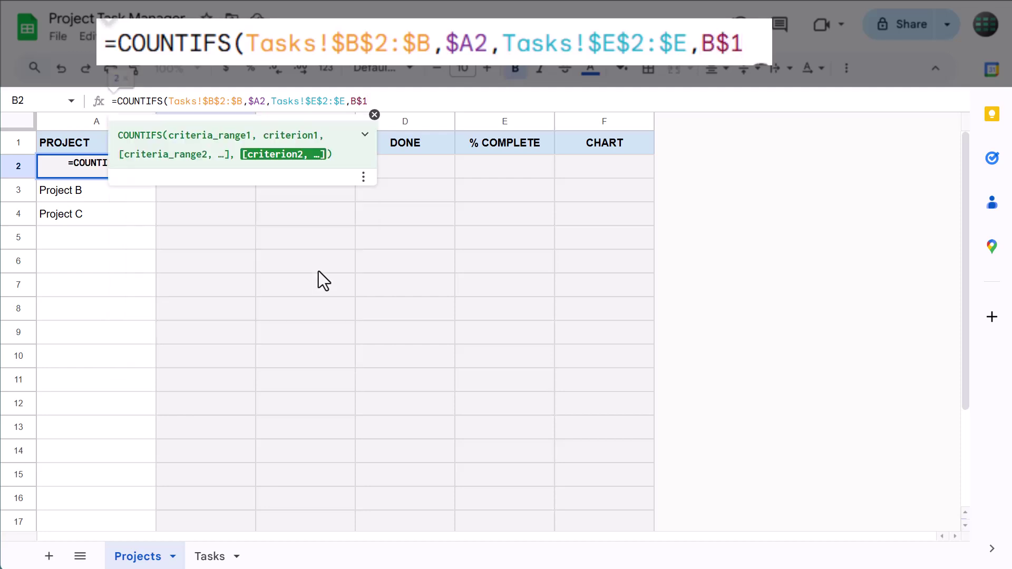
pyautogui.write(')')
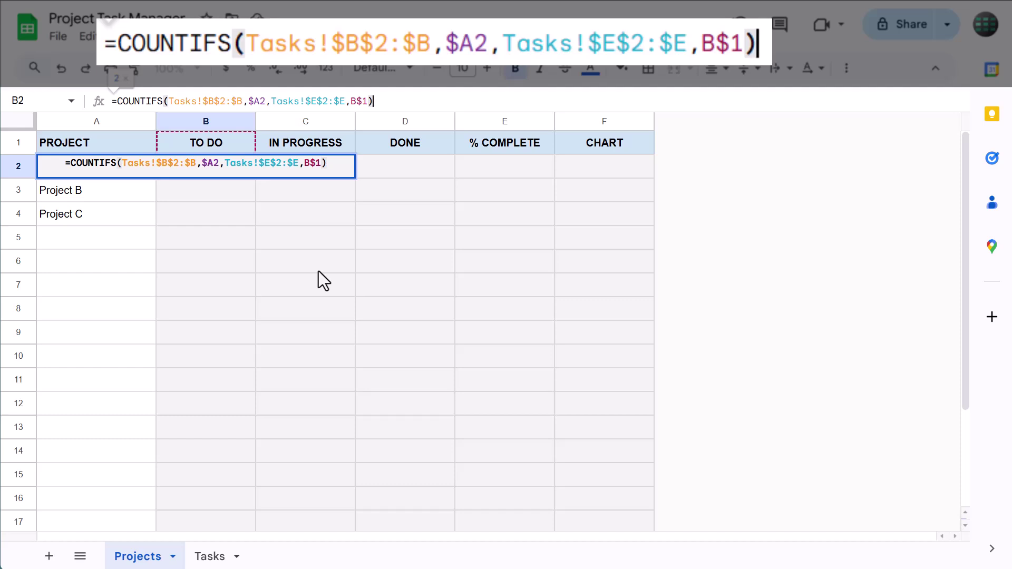
pyautogui.press('Return')
# Fill B2's COUNTIFS formula across to column D and down to row 21.
pyautogui.click(237, 169)
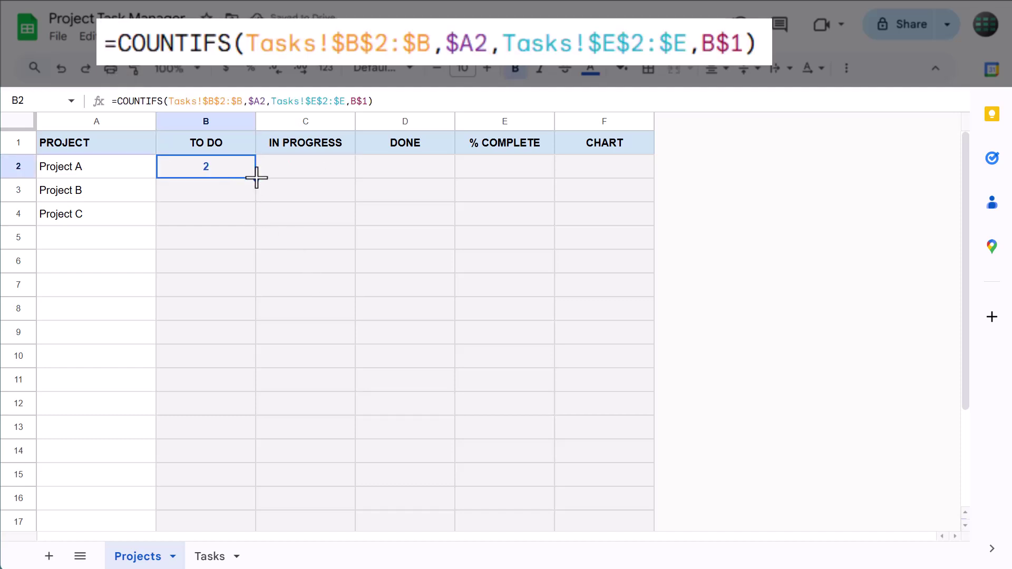
pyautogui.moveTo(256, 178); pyautogui.dragTo(455, 491)
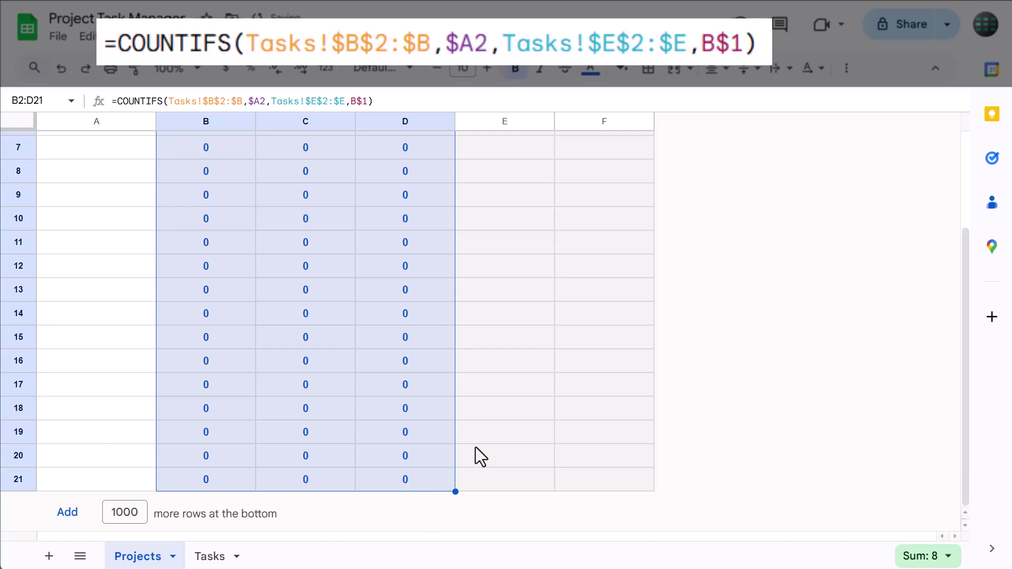
pyautogui.scroll(3, 487, 428)
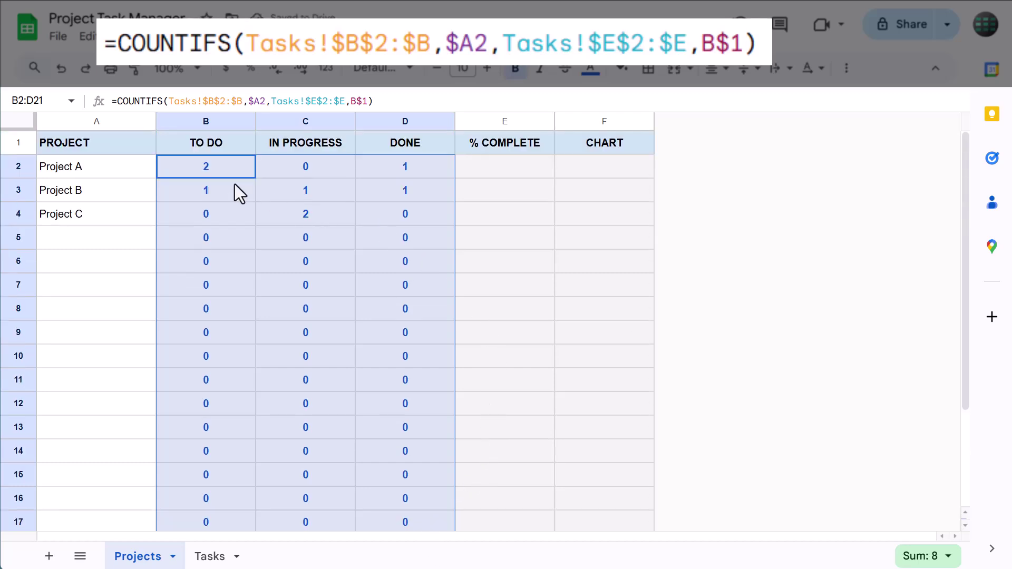
pyautogui.click(237, 169)
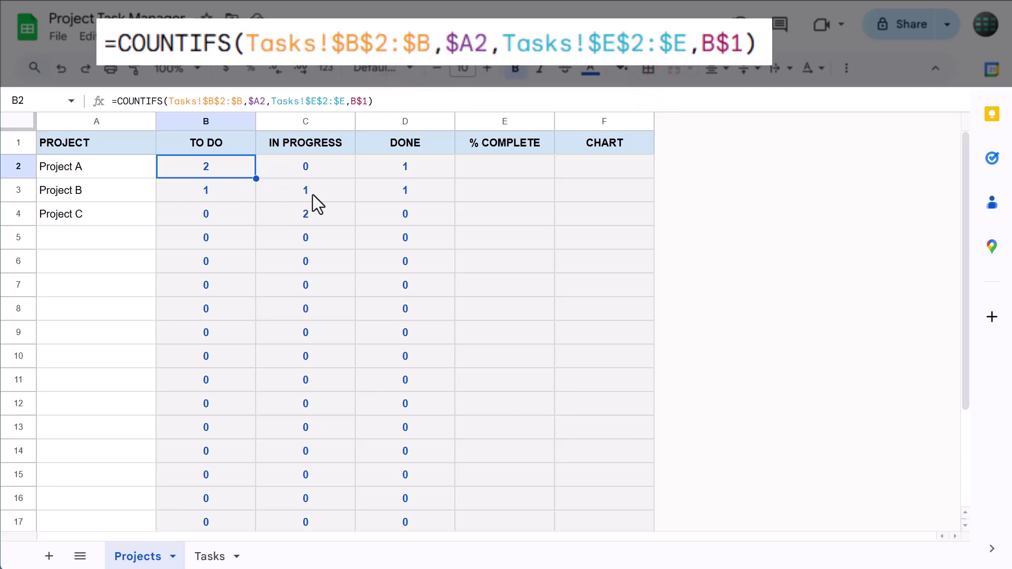
pyautogui.click(382, 212)
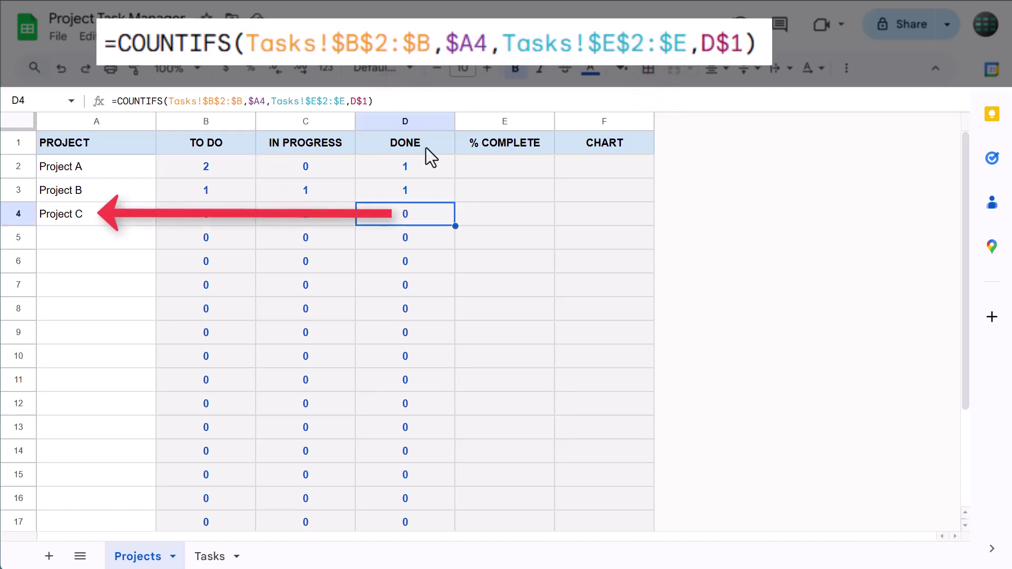
pyautogui.click(444, 102)
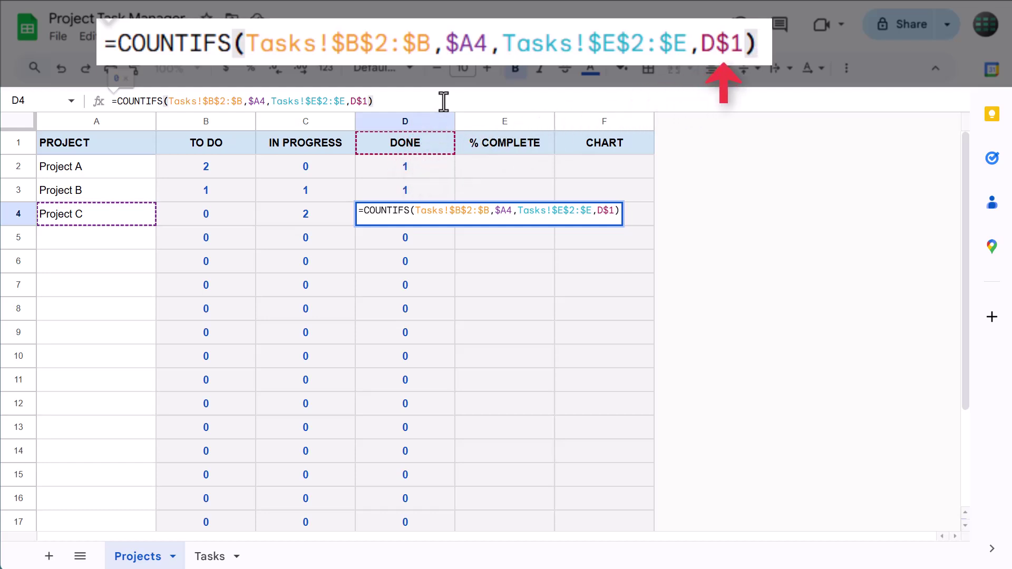
pyautogui.press('Return')
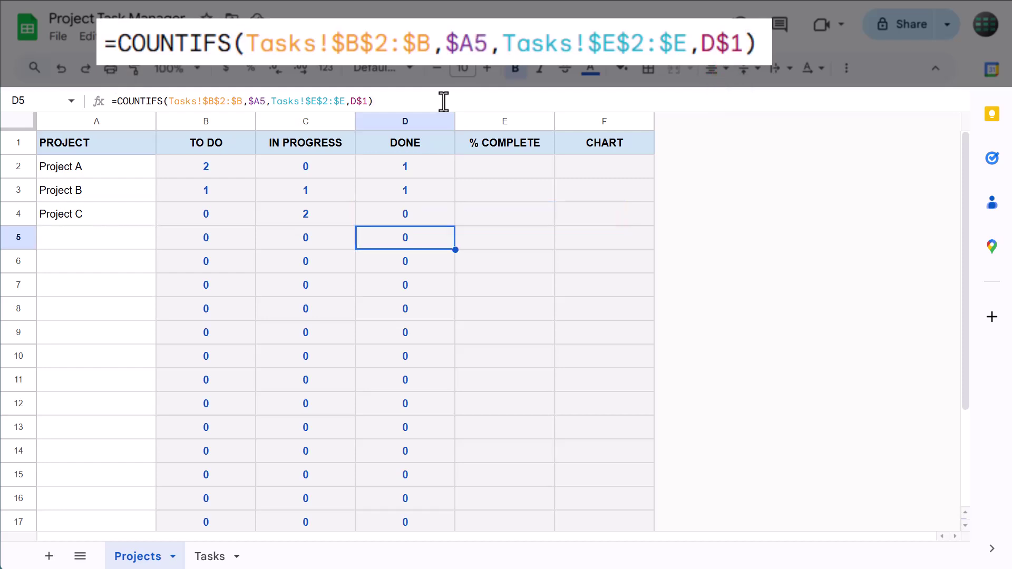
# Enter =IF(D2=0,0,D2/SUM(B2:D2)) in E2 for Project A's percent complete.
pyautogui.click(514, 175)
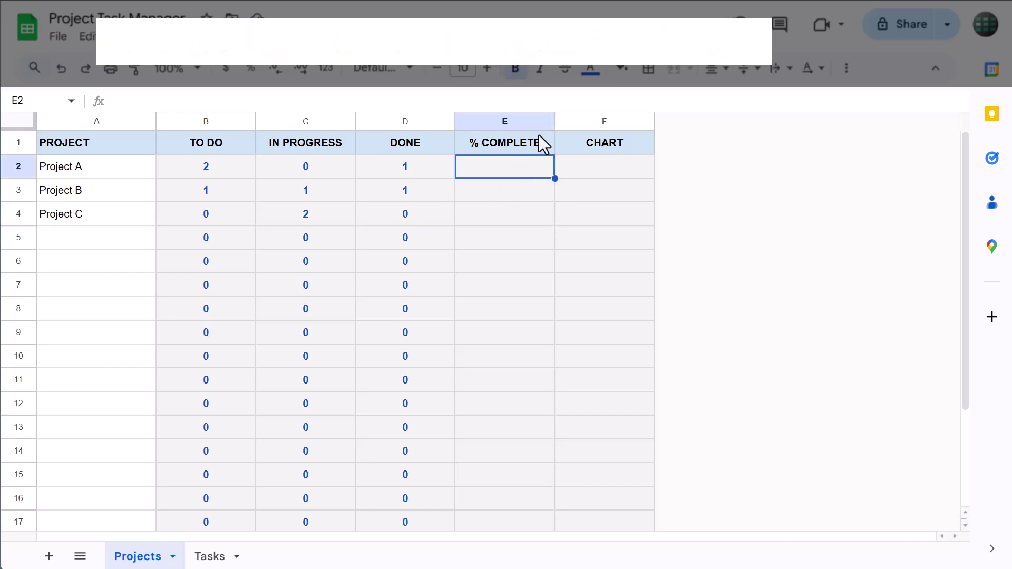
pyautogui.click(570, 99)
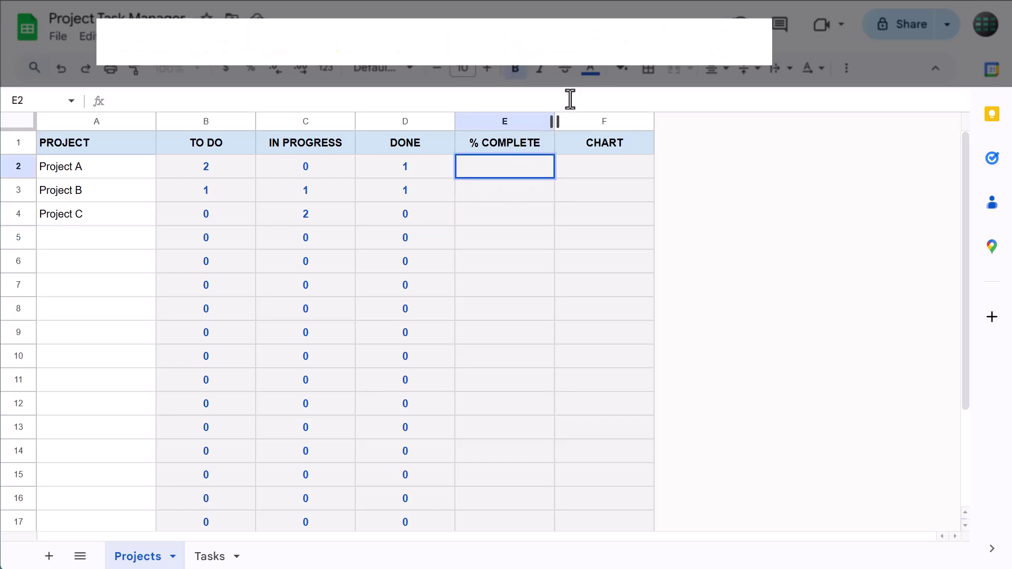
pyautogui.write('=if')
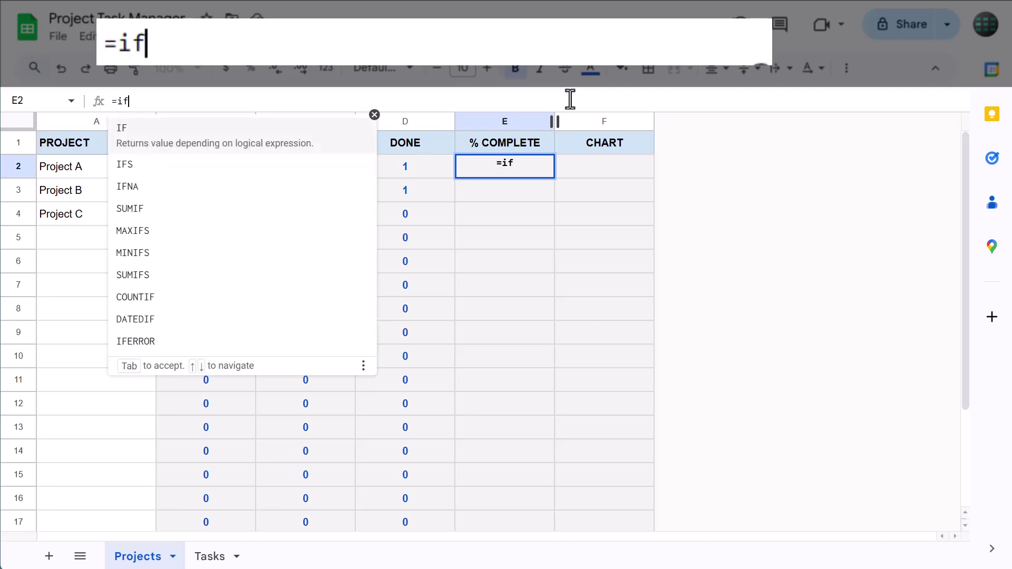
pyautogui.press('Tab')
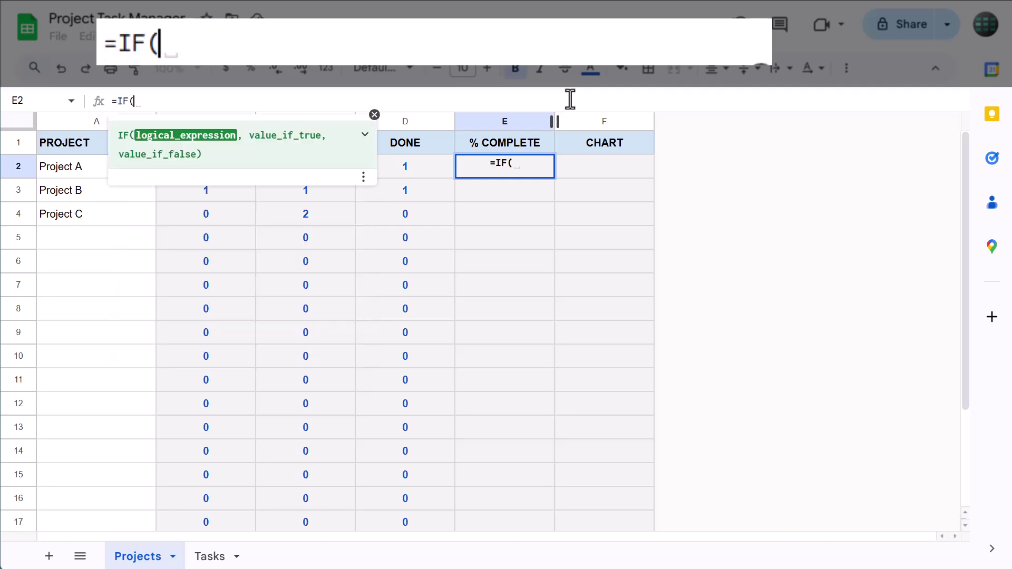
pyautogui.write('D2')
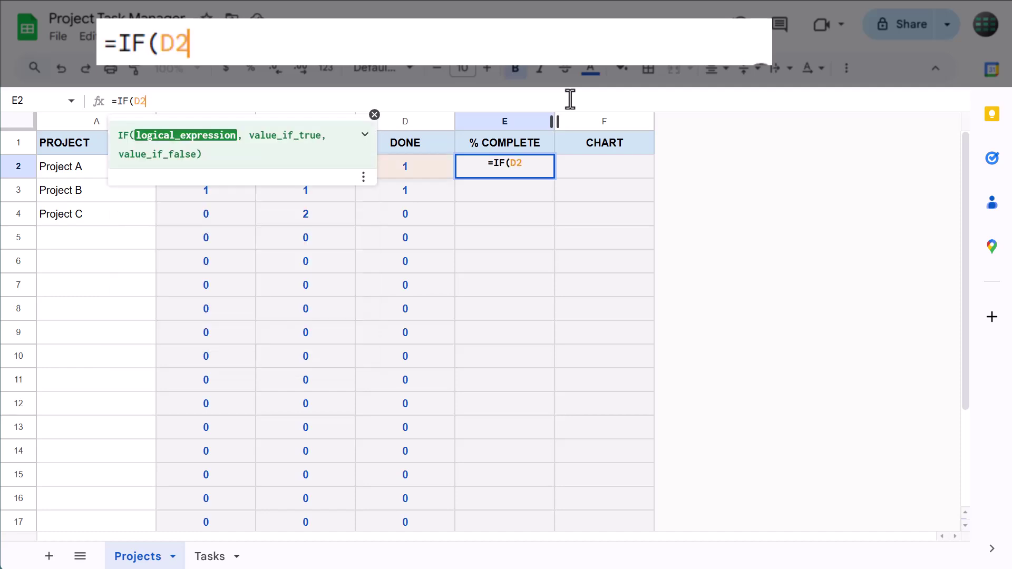
pyautogui.write('=0')
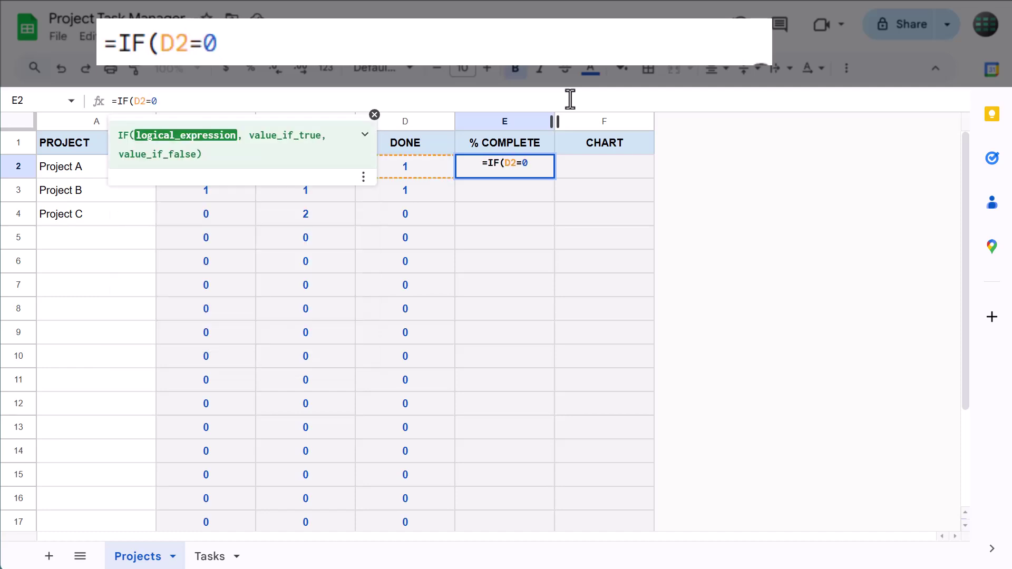
pyautogui.write(',')
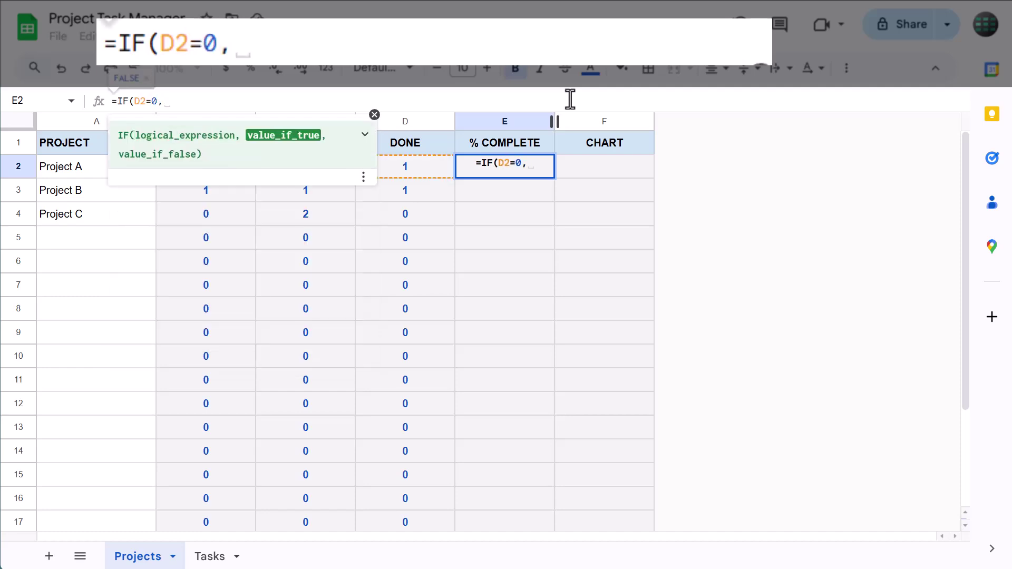
pyautogui.write('0,D2')
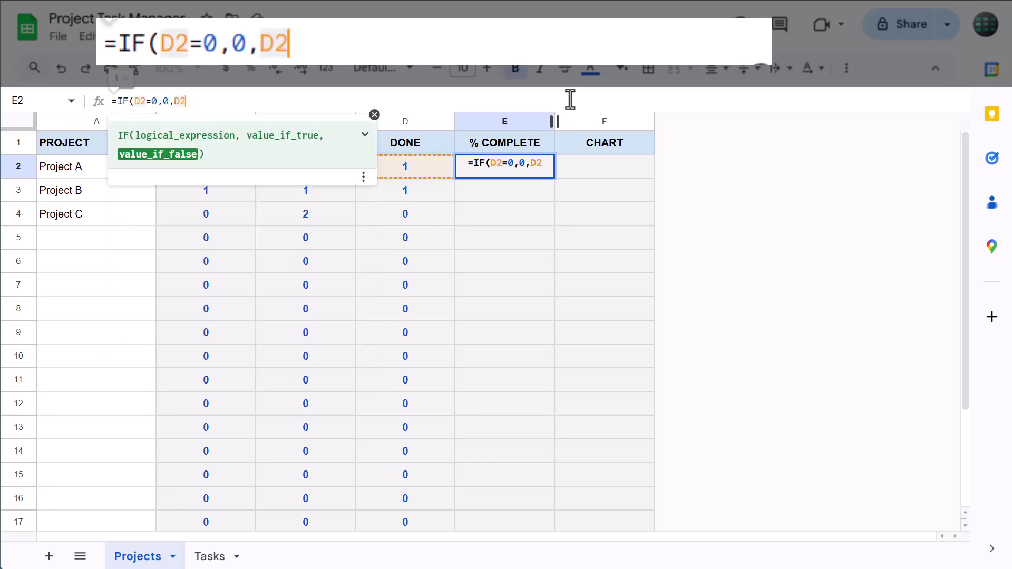
pyautogui.write('/')
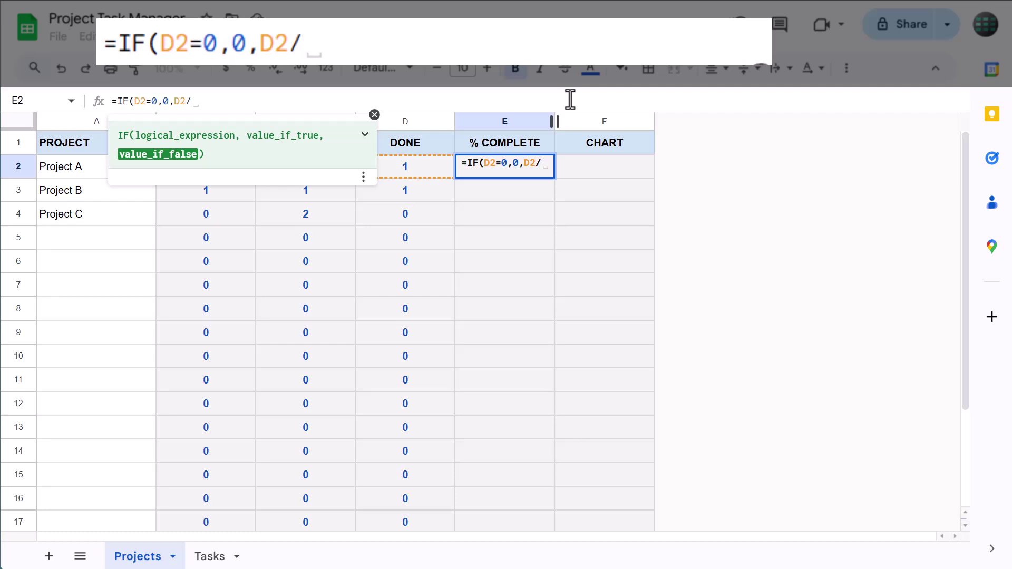
pyautogui.write('sum')
pyautogui.press('Tab')
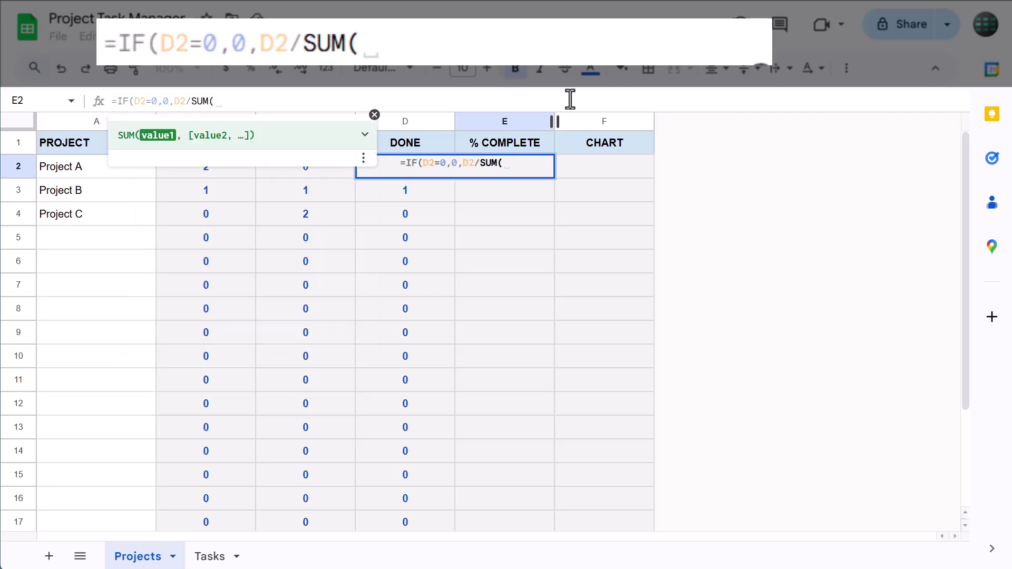
pyautogui.write('B2')
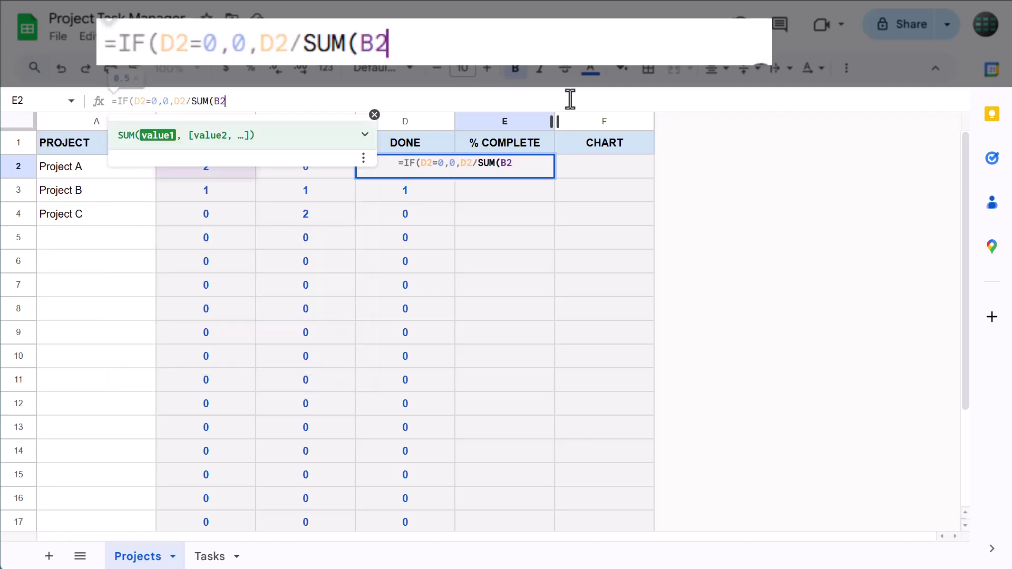
pyautogui.write(':D2')
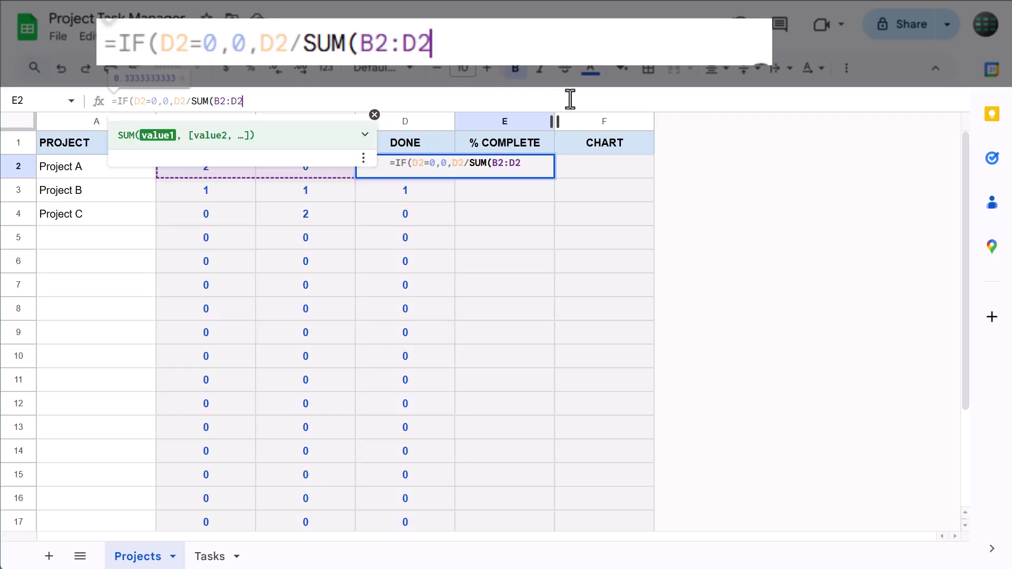
pyautogui.write(')')
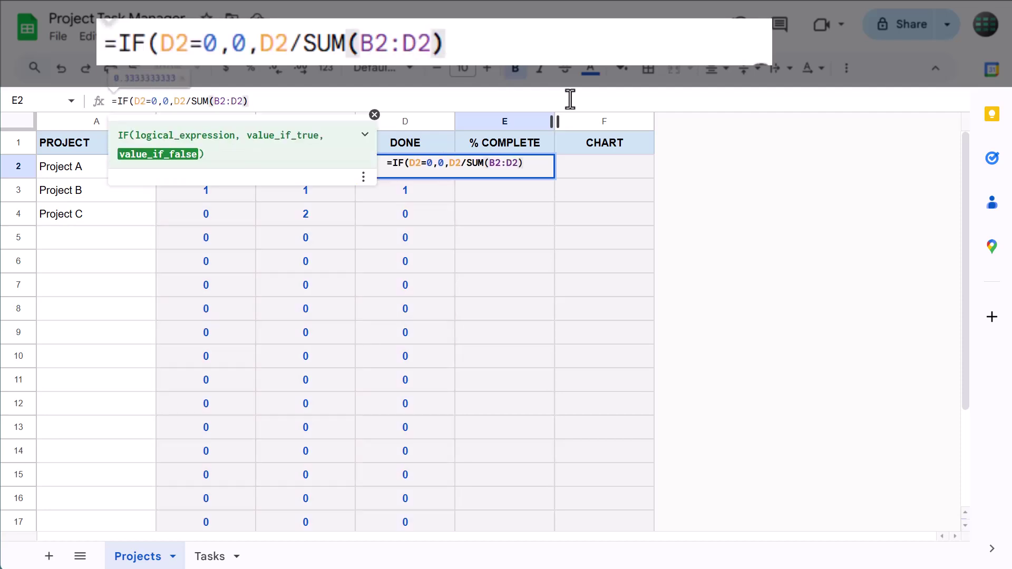
pyautogui.write(')')
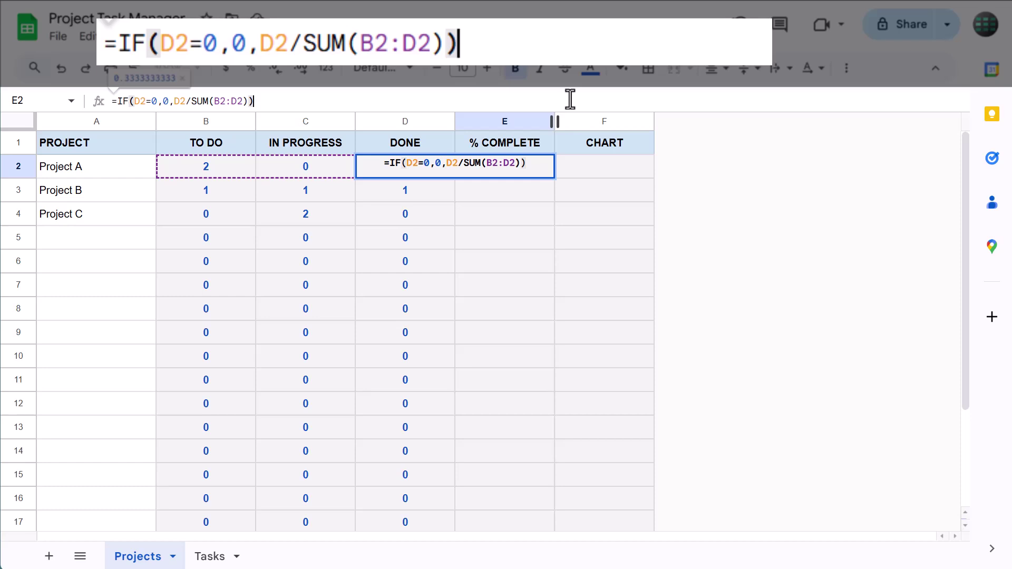
pyautogui.press('Return')
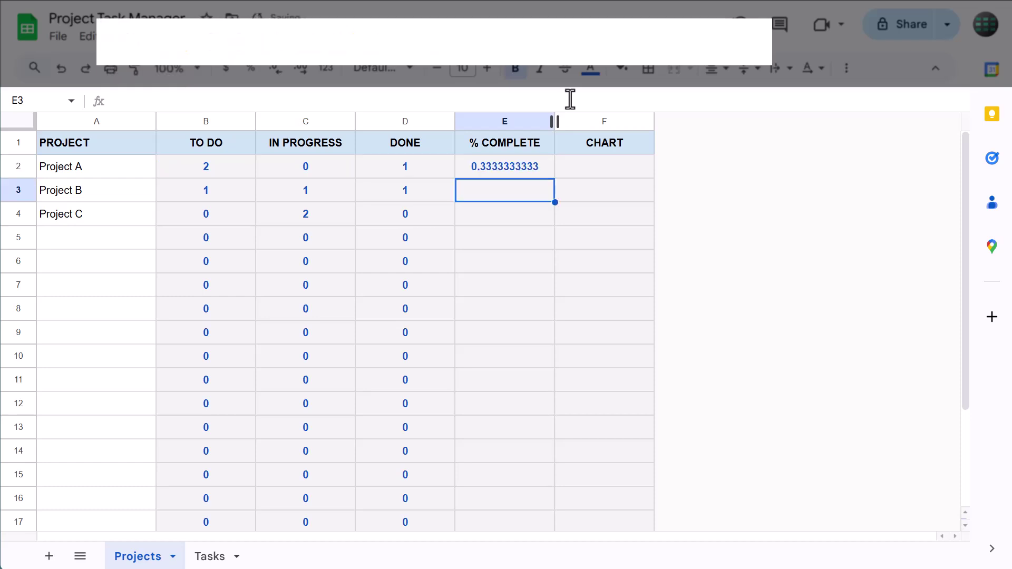
# Copy the E2 percent-complete formula down column E through row 21.
pyautogui.click(540, 169)
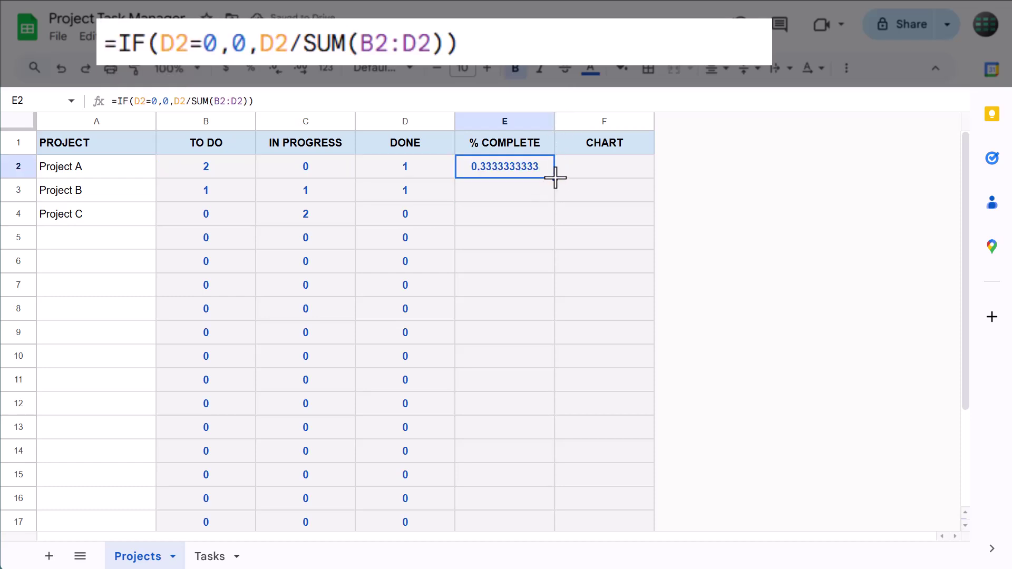
pyautogui.moveTo(554, 178); pyautogui.dragTo(549, 488)
pyautogui.click(541, 443)
pyautogui.scroll(3, 540, 445)
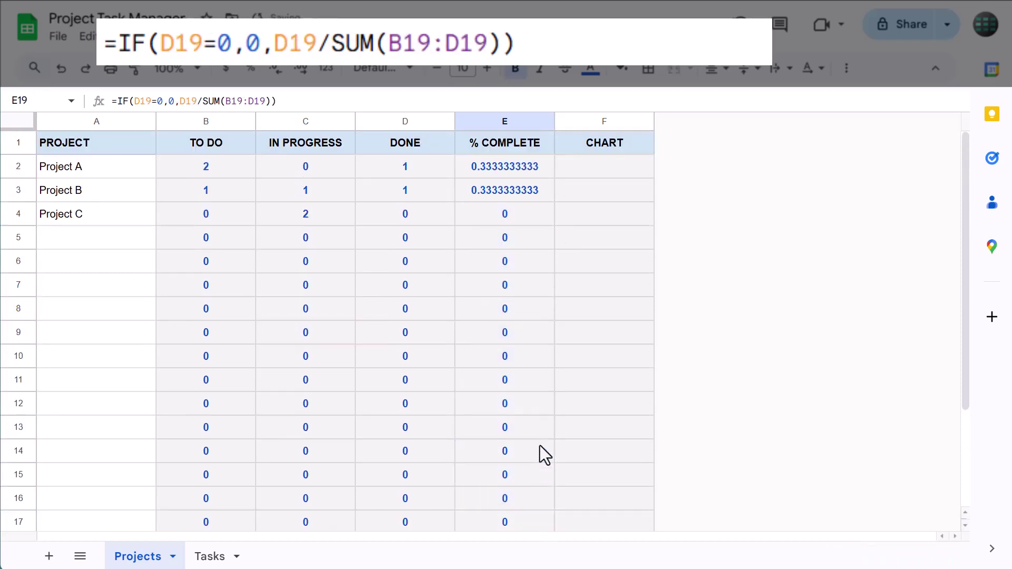
pyautogui.click(543, 170)
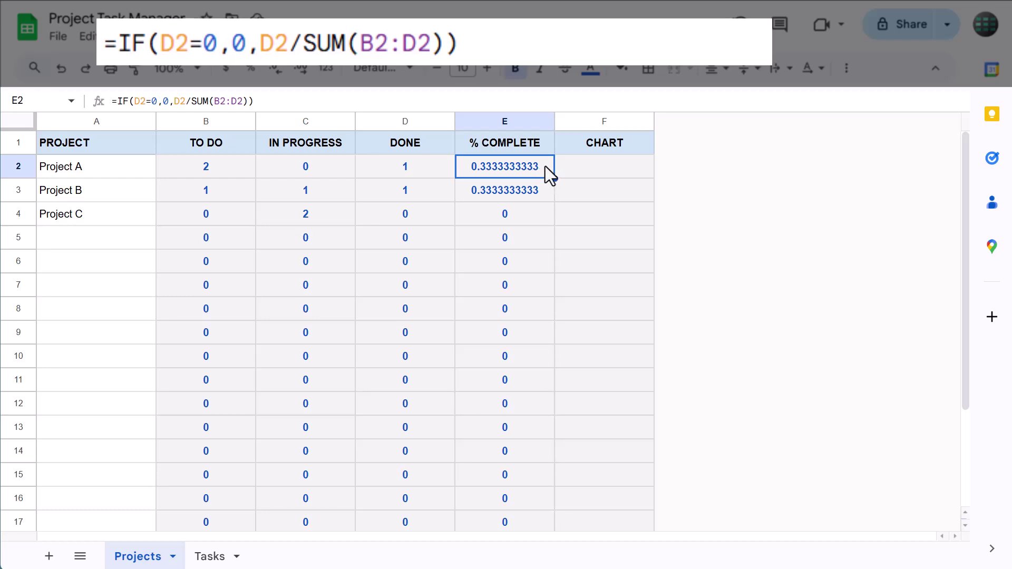
# Enter =SPARKLINE(E2,{"charttype","bar";"max",1;"color1","green"}) in F2.
pyautogui.click(595, 170)
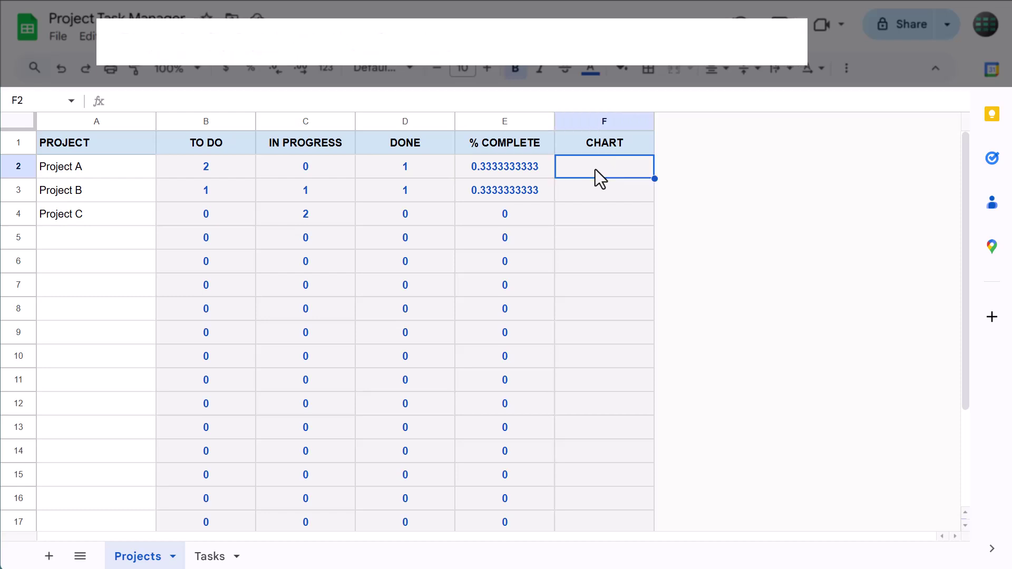
pyautogui.press('Return')
pyautogui.write('=')
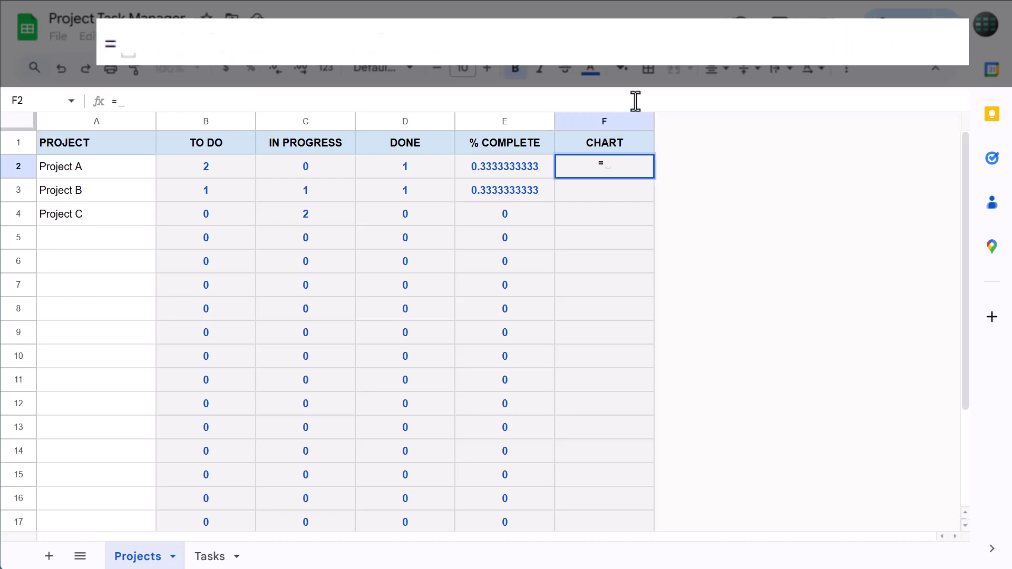
pyautogui.write('sparkl')
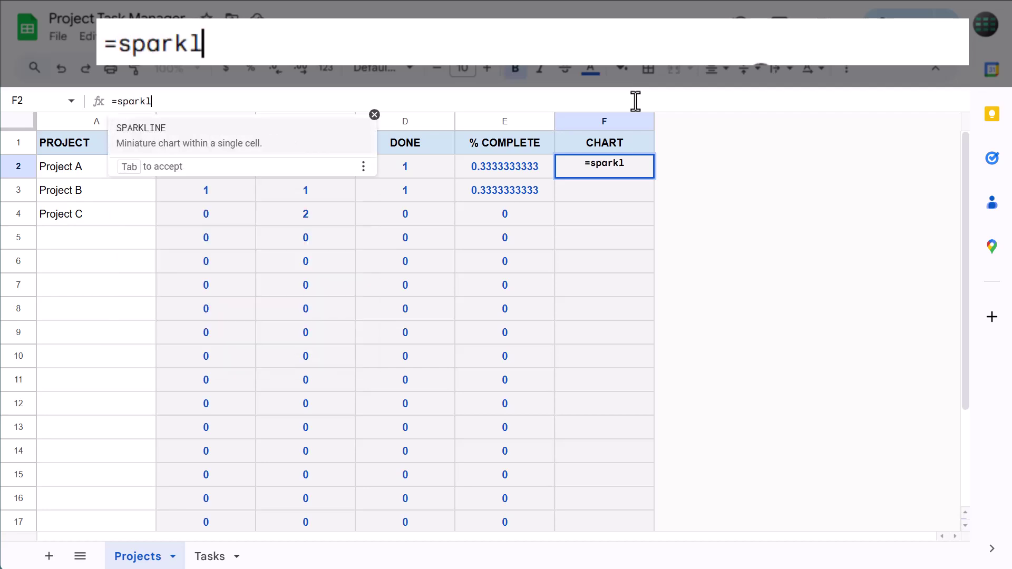
pyautogui.press('Tab')
pyautogui.write('E')
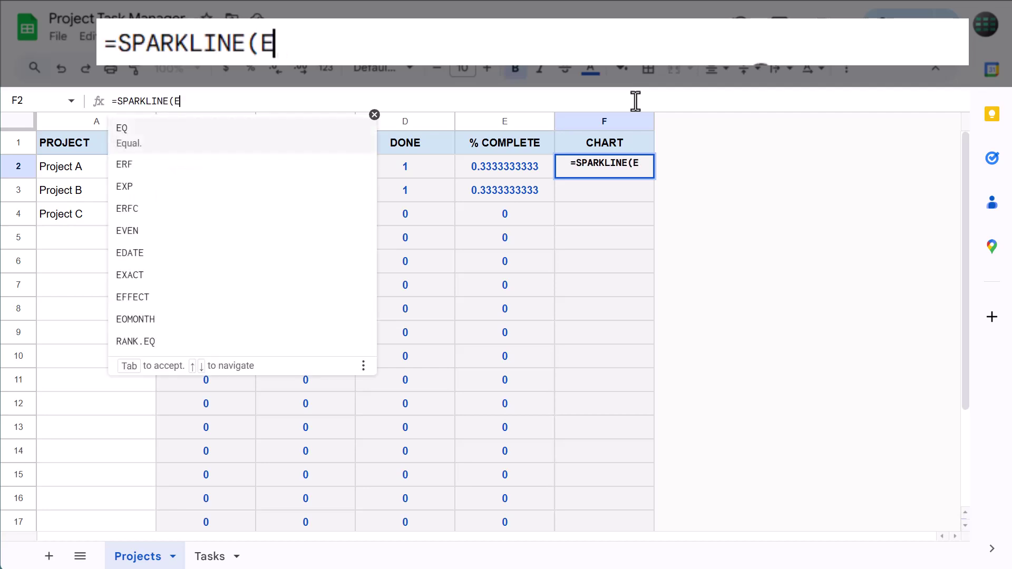
pyautogui.write('2,{')
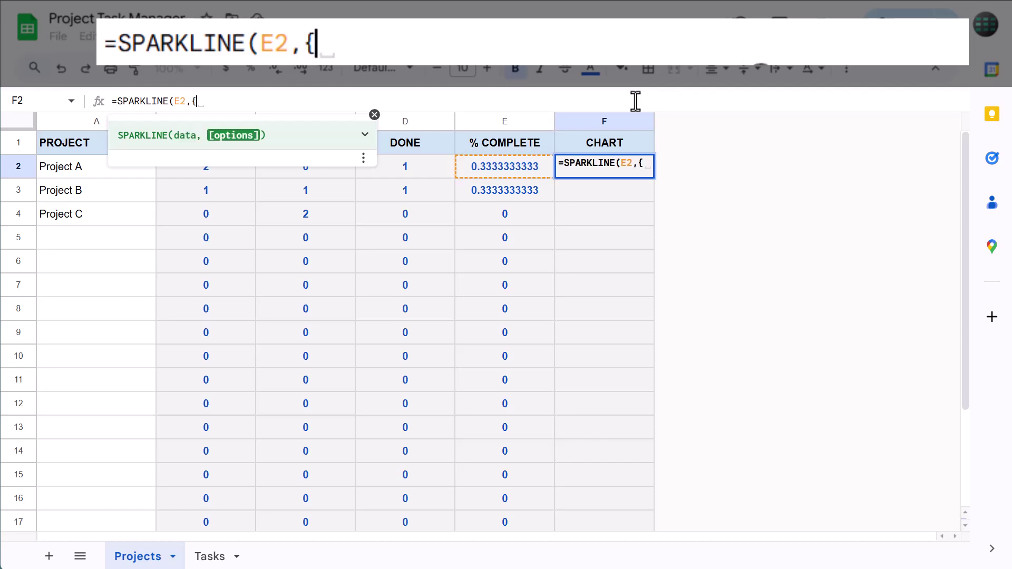
pyautogui.write('"chart')
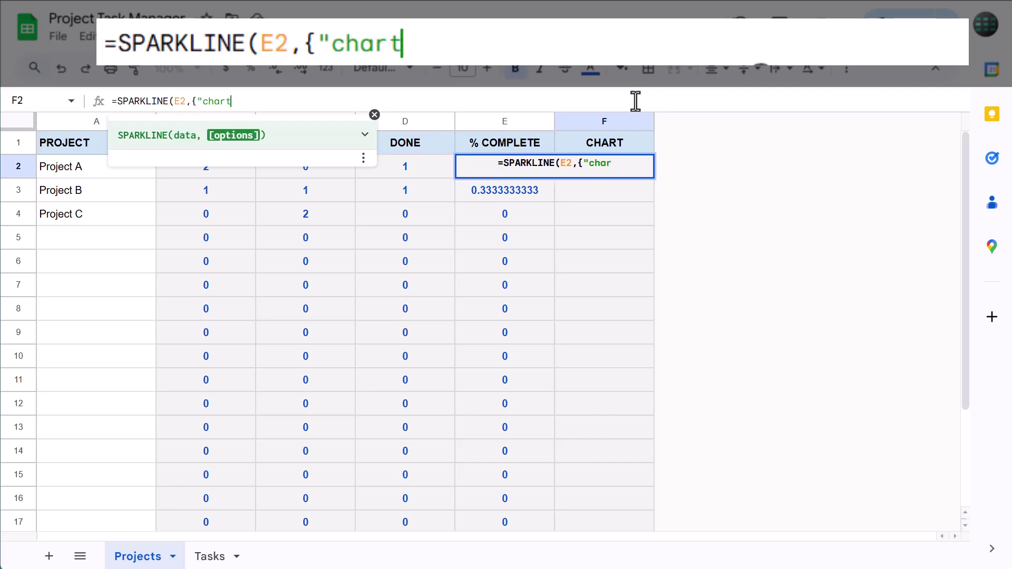
pyautogui.write('type",')
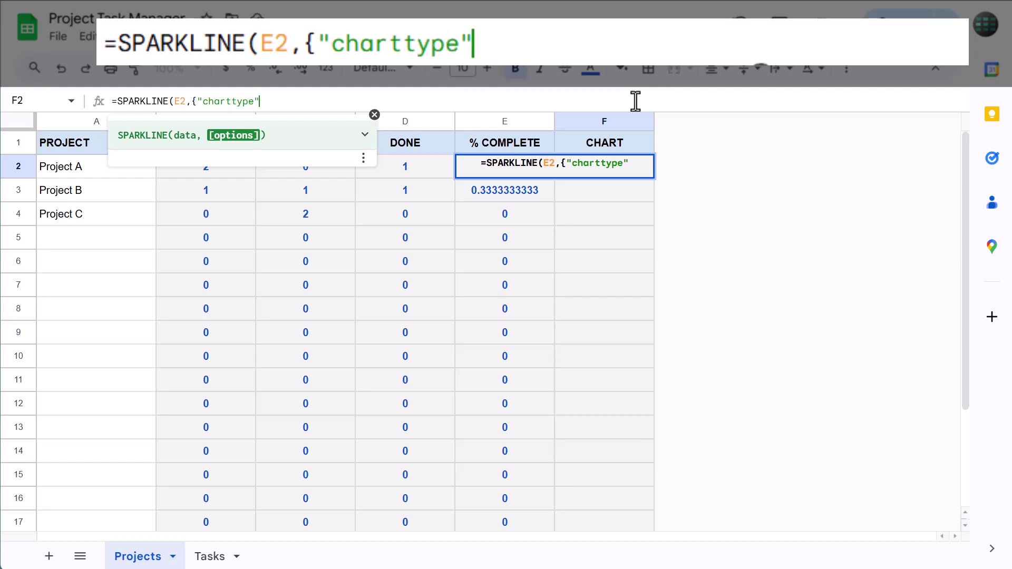
pyautogui.write('"bar')
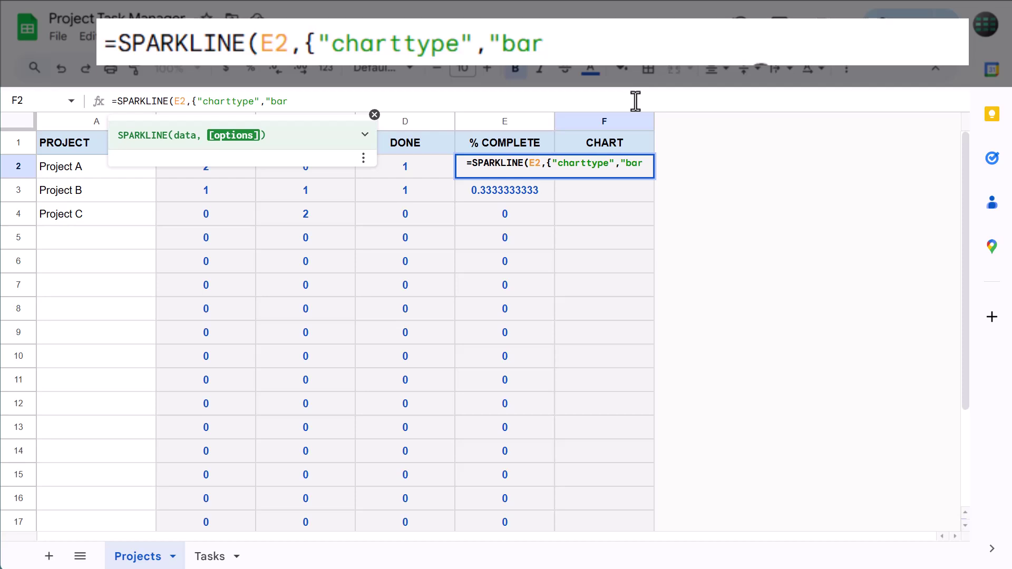
pyautogui.write('"')
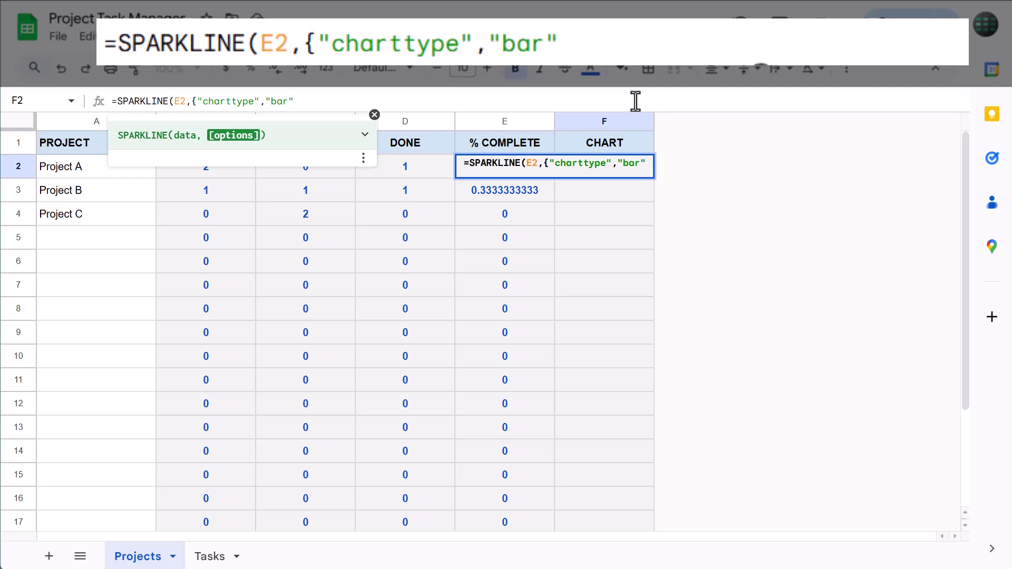
pyautogui.write(';')
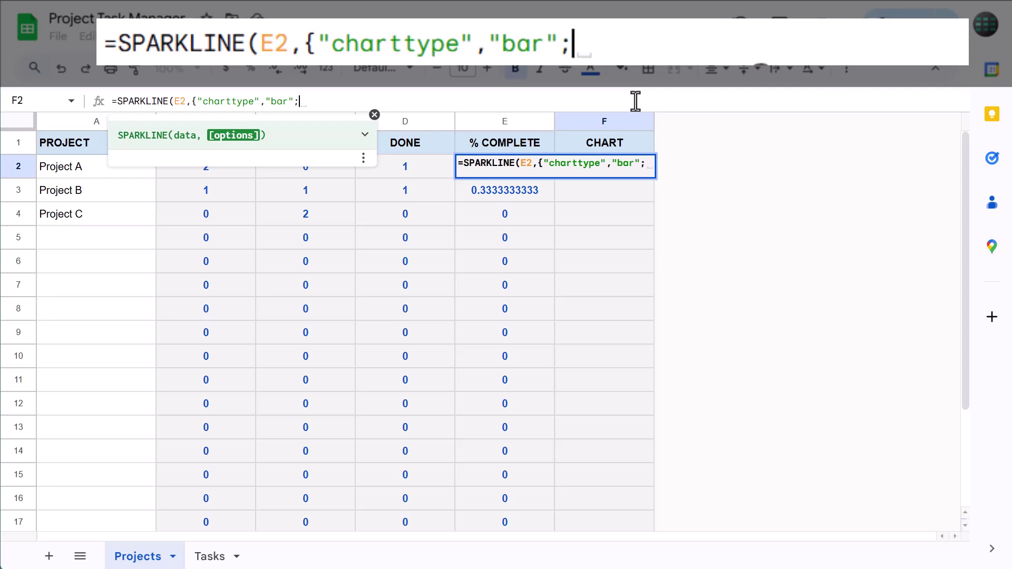
pyautogui.write('"max",')
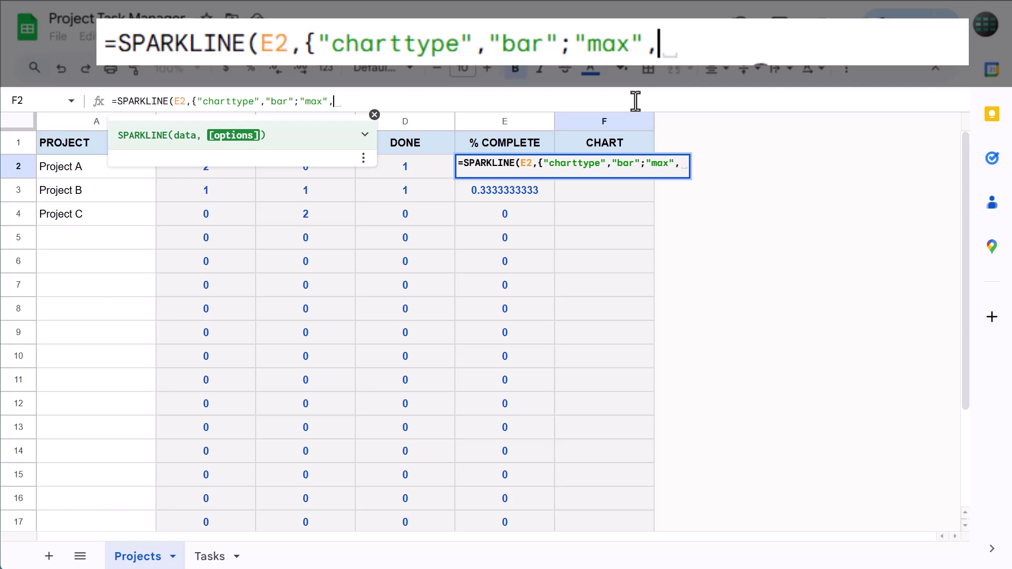
pyautogui.write('1')
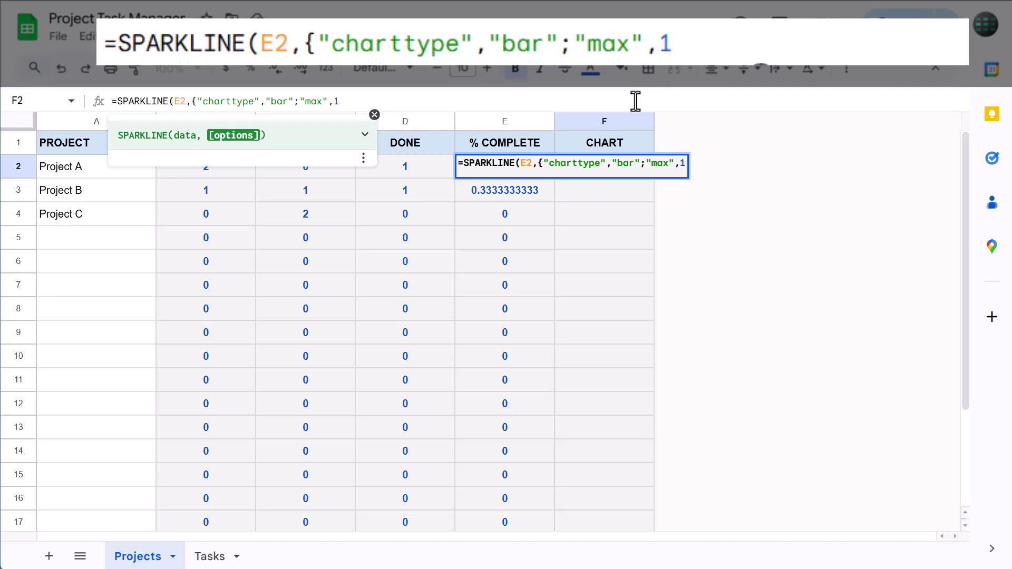
pyautogui.write(';')
pyautogui.press('BackSpace')
pyautogui.write('"color1')
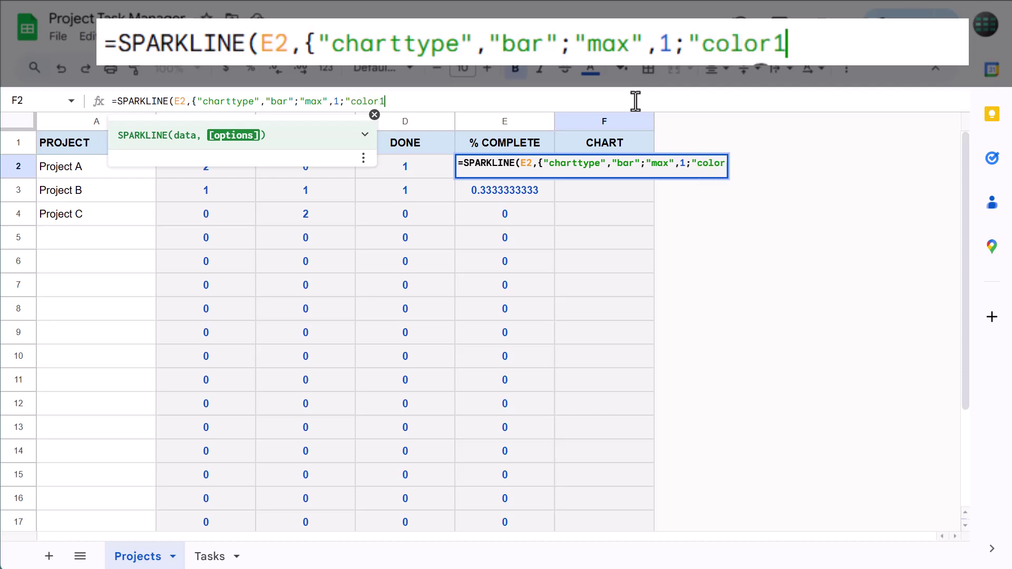
pyautogui.write('",')
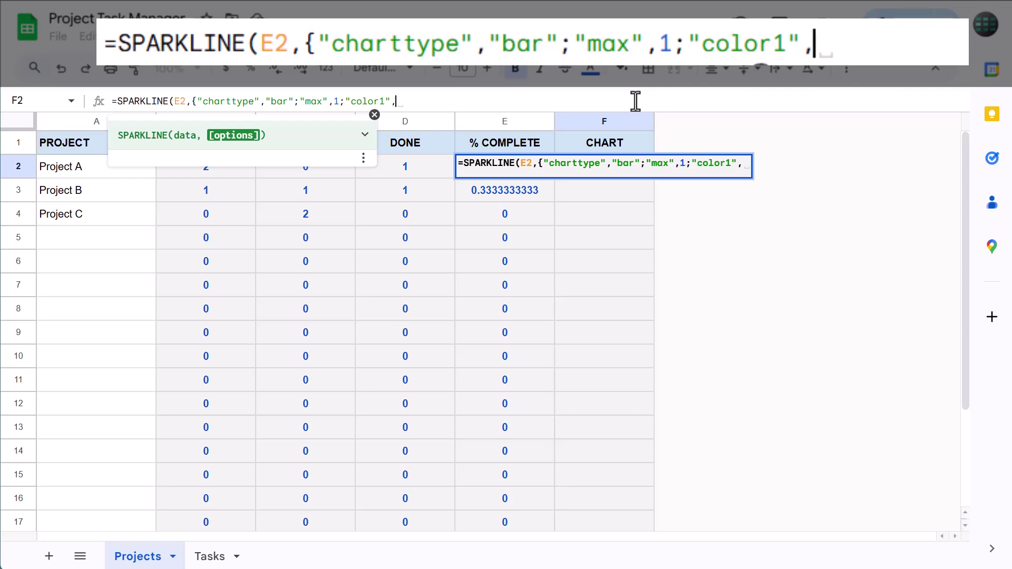
pyautogui.write('"green')
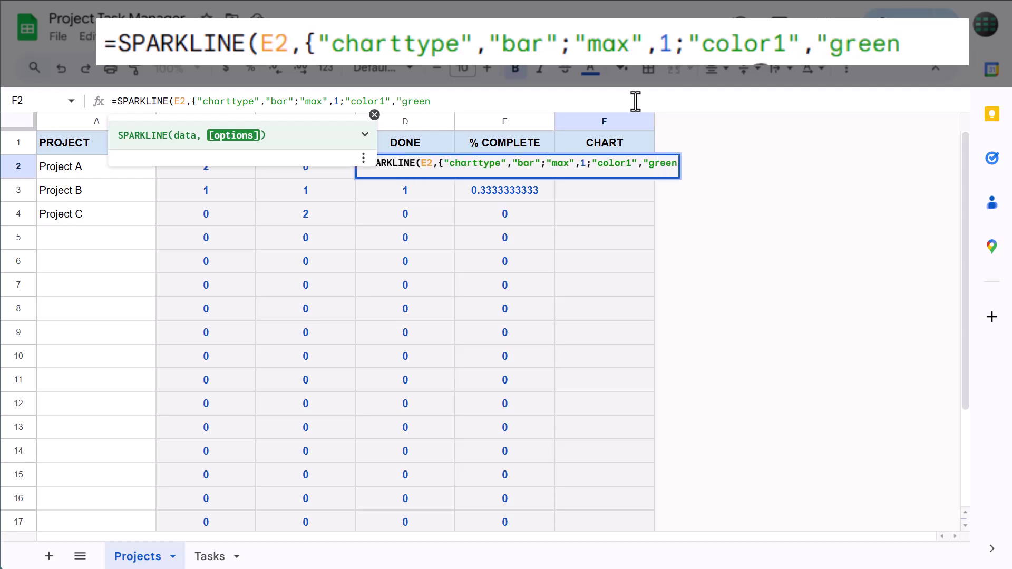
pyautogui.write('"})')
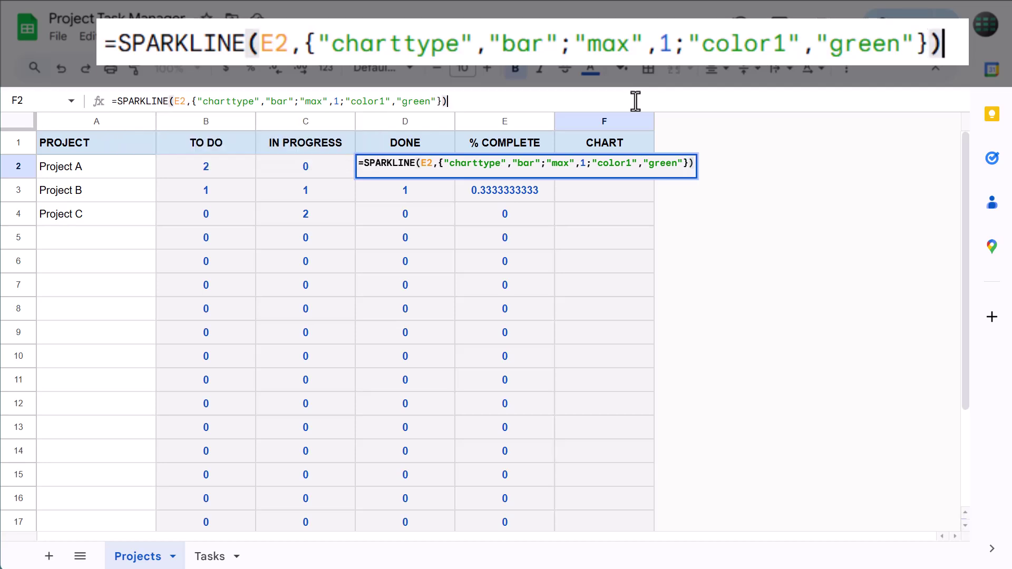
pyautogui.press('Return')
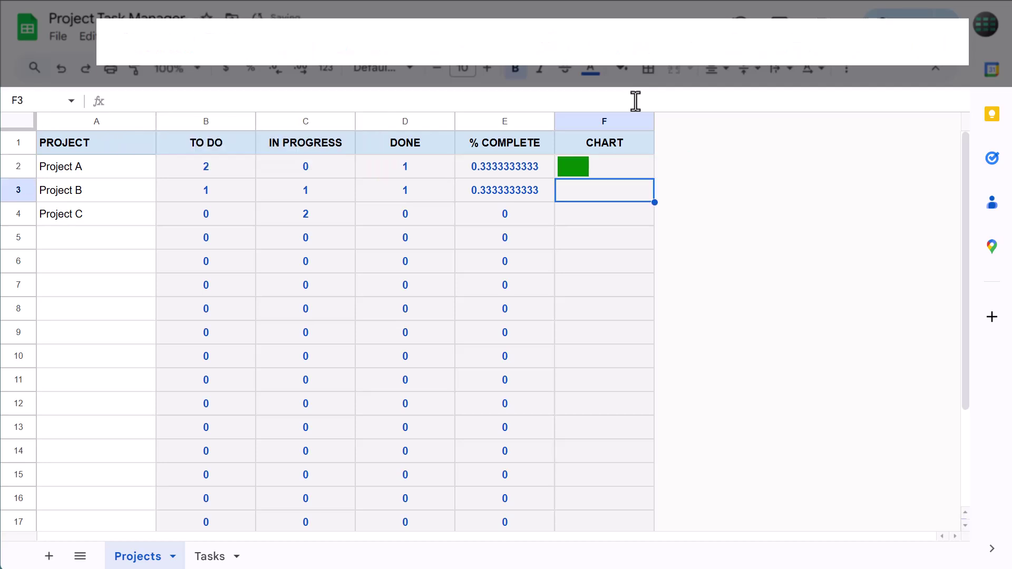
# Copy F2's green bar sparkline formula down column F to F21.
pyautogui.click(616, 163)
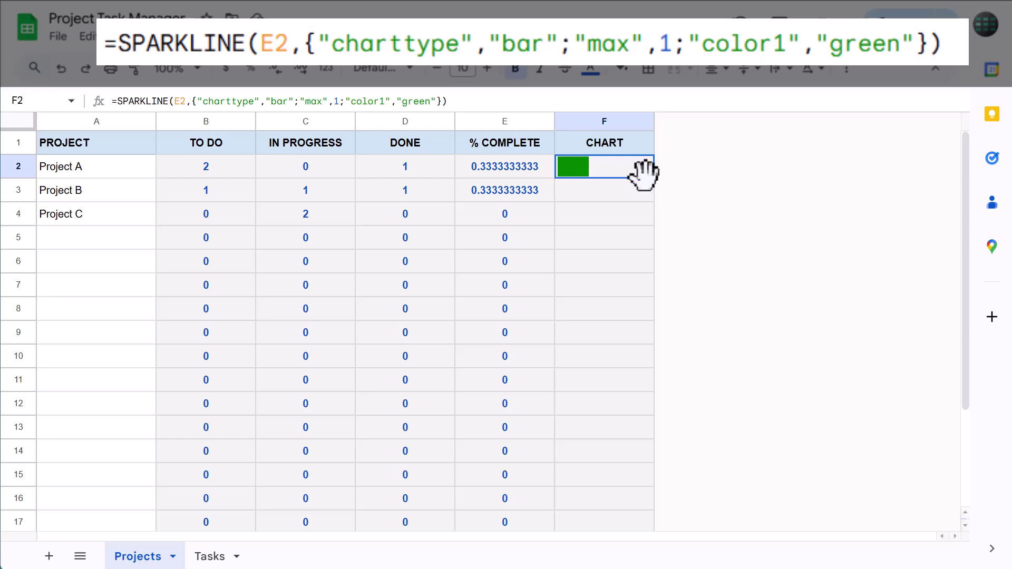
pyautogui.moveTo(653, 179); pyautogui.dragTo(638, 532)
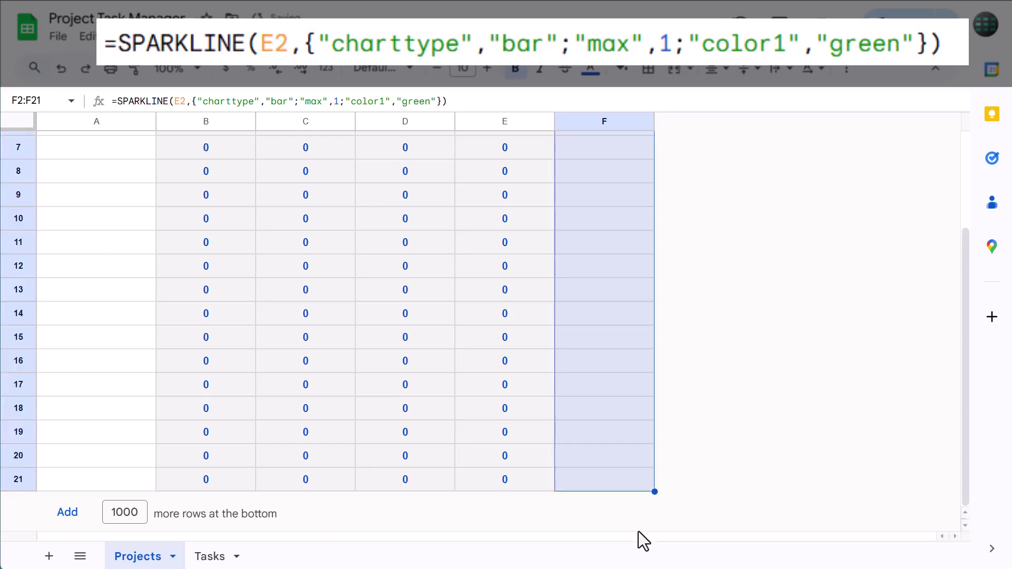
pyautogui.click(630, 460)
pyautogui.scroll(3, 631, 459)
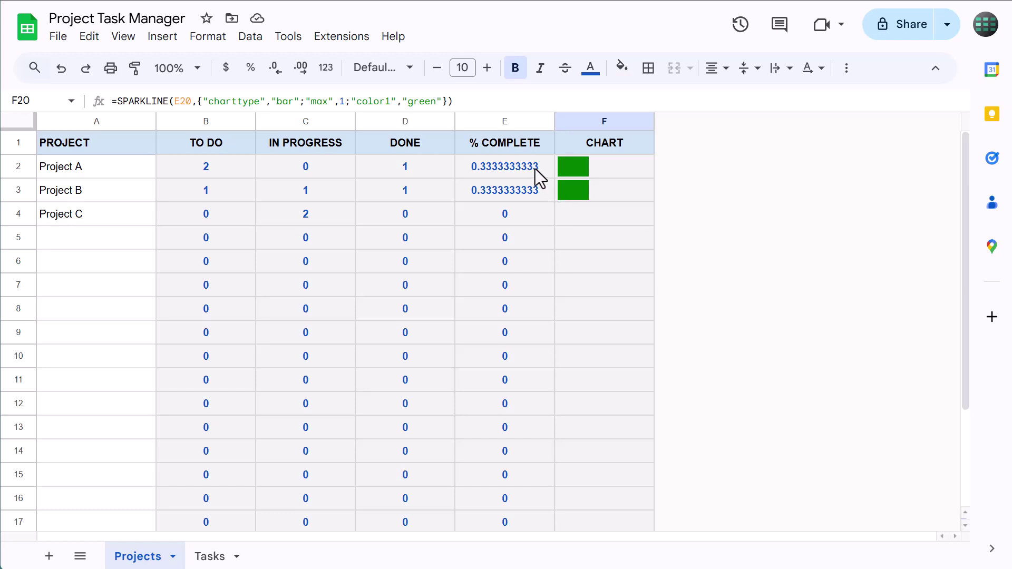
# Format E2:E21 as percentages with zero decimal places, e.g. 33% and 0%.
pyautogui.moveTo(535, 168); pyautogui.dragTo(517, 562)
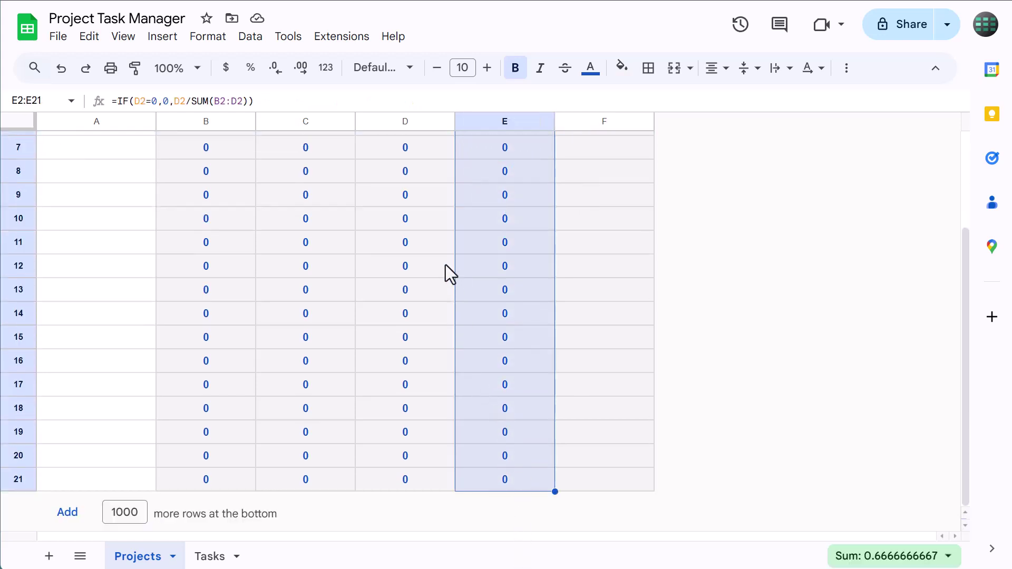
pyautogui.click(247, 70)
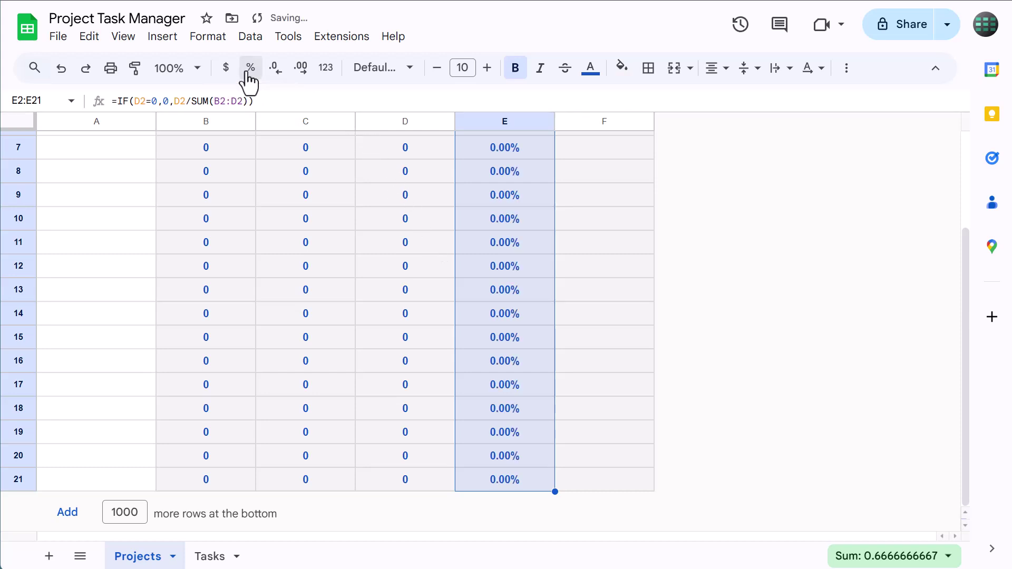
pyautogui.click(283, 81)
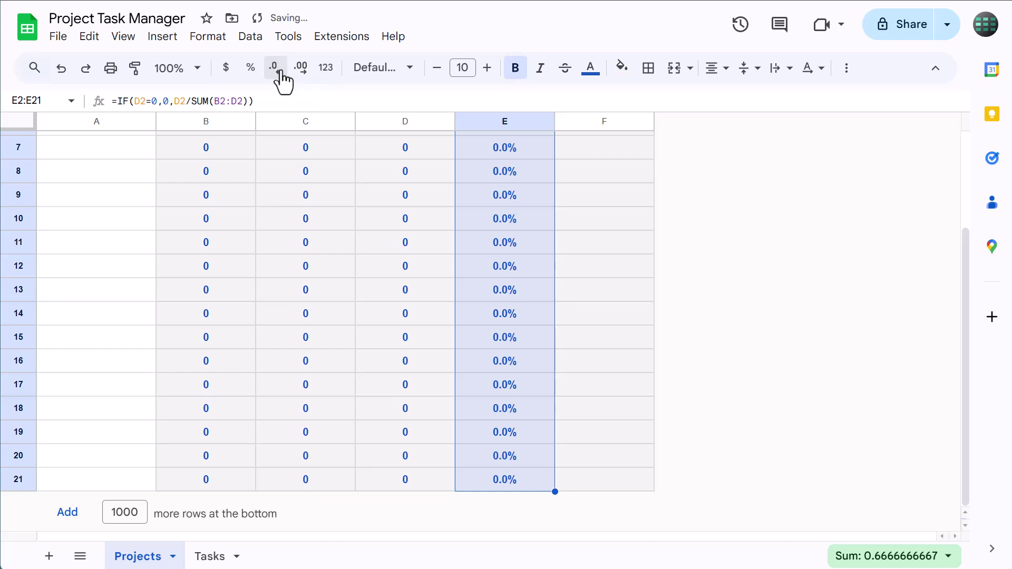
pyautogui.click(283, 80)
pyautogui.scroll(2, 319, 211)
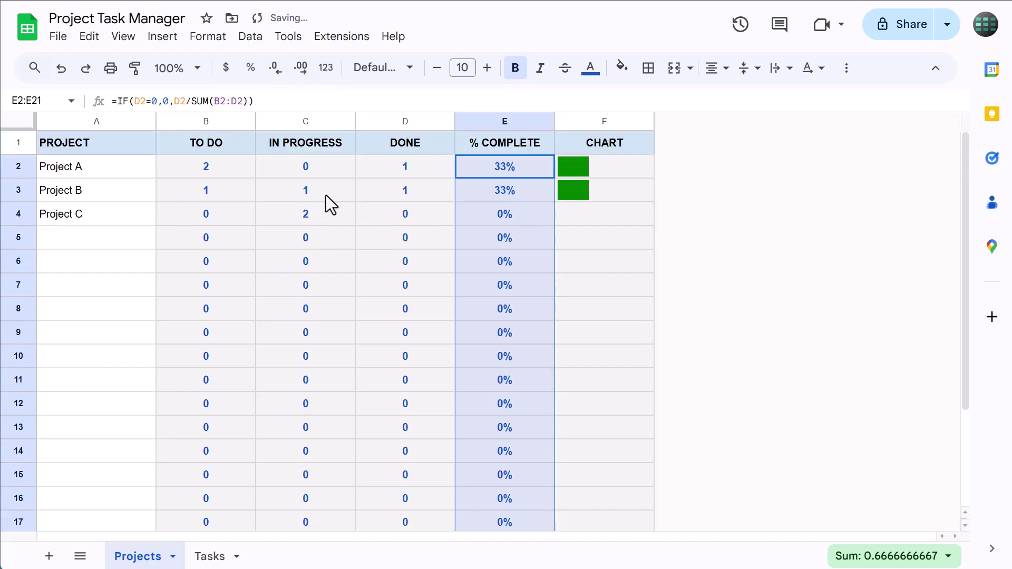
pyautogui.click(225, 167)
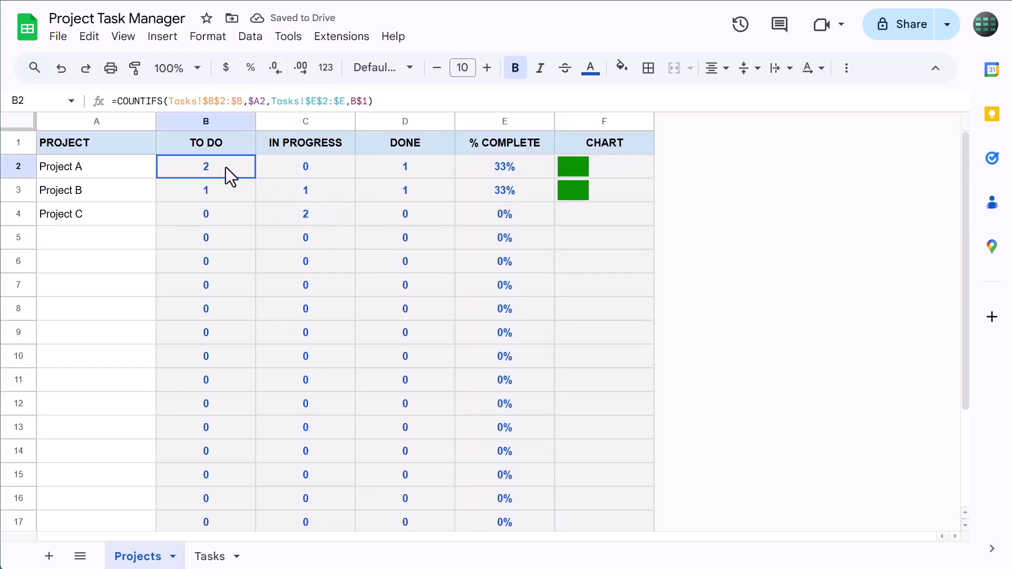
# Apply the custom number format 0;-0;-;@ to the status counts in B2:D21.
pyautogui.moveTo(226, 167); pyautogui.dragTo(409, 548)
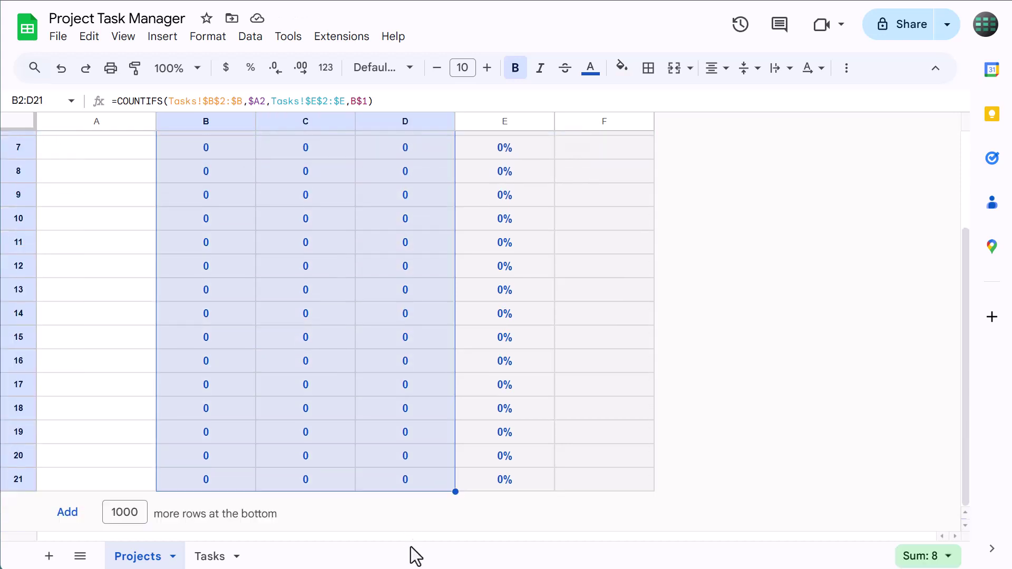
pyautogui.click(326, 67)
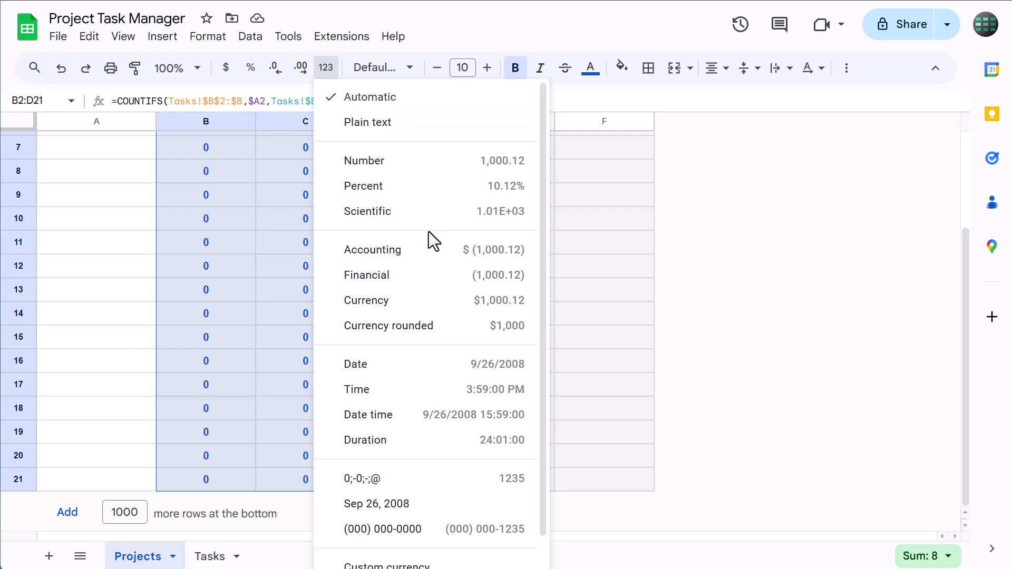
pyautogui.scroll(-1, 429, 237)
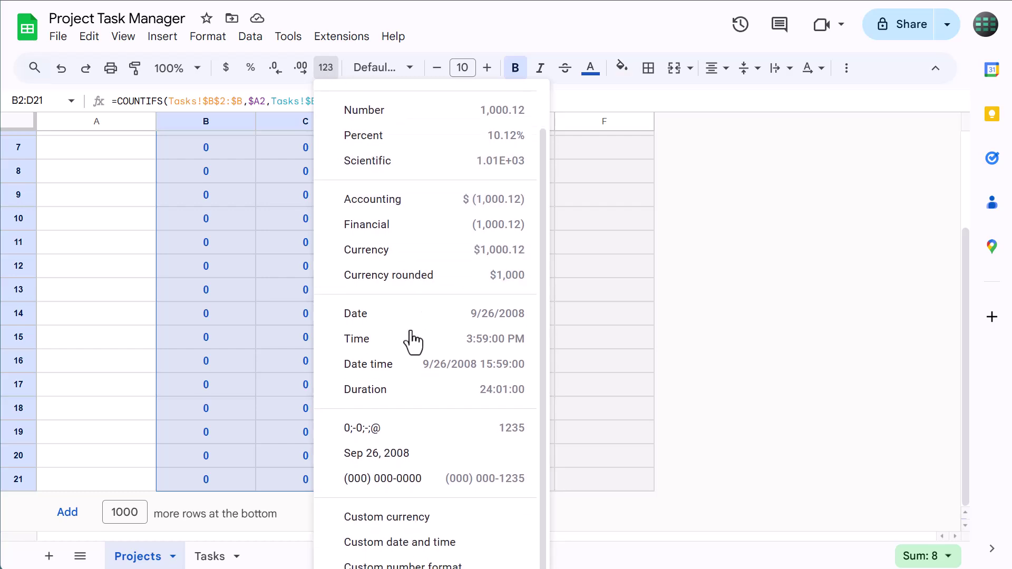
pyautogui.click(435, 565)
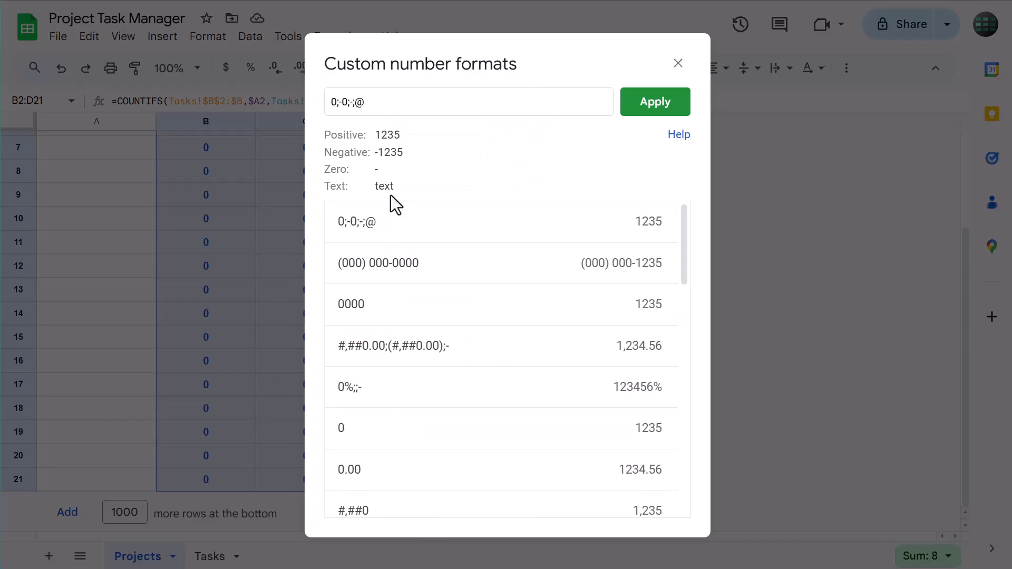
pyautogui.moveTo(393, 100); pyautogui.dragTo(308, 106)
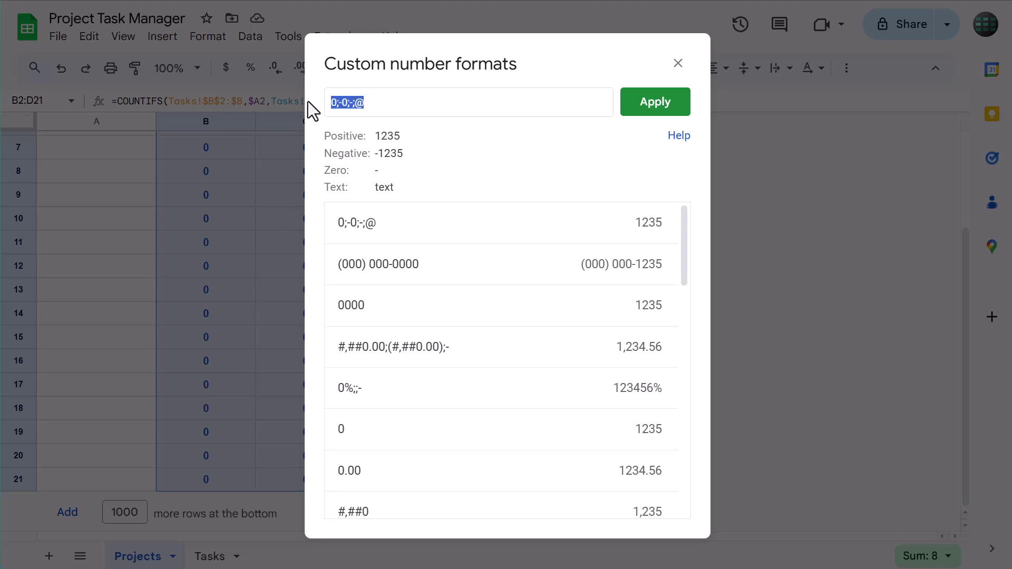
pyautogui.press('BackSpace')
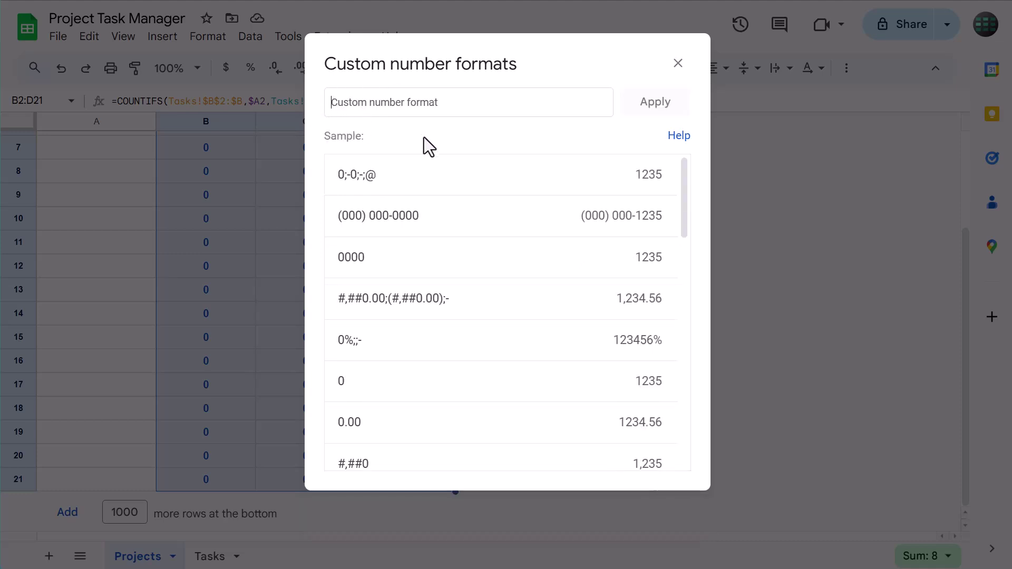
pyautogui.write('0')
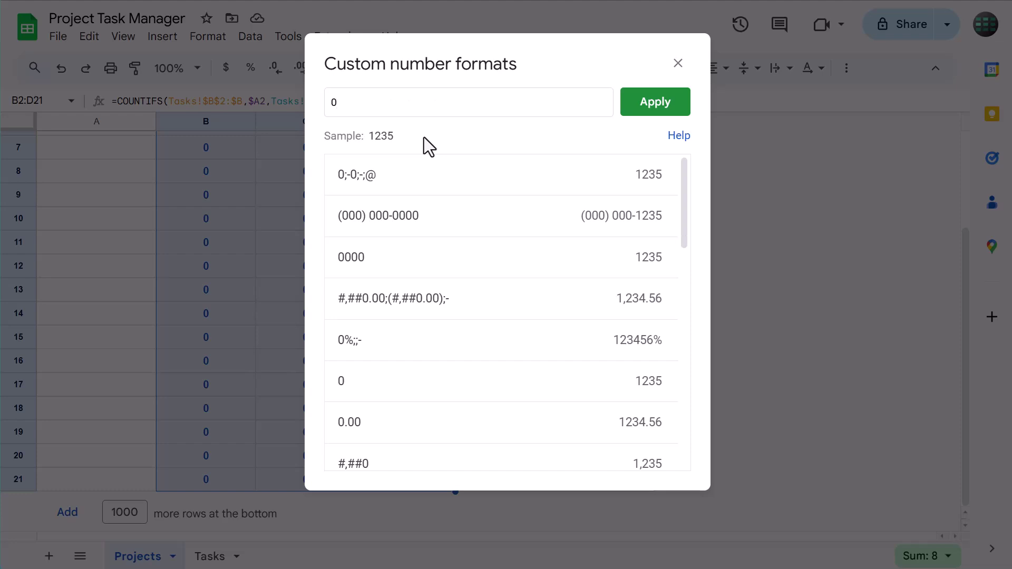
pyautogui.write(';')
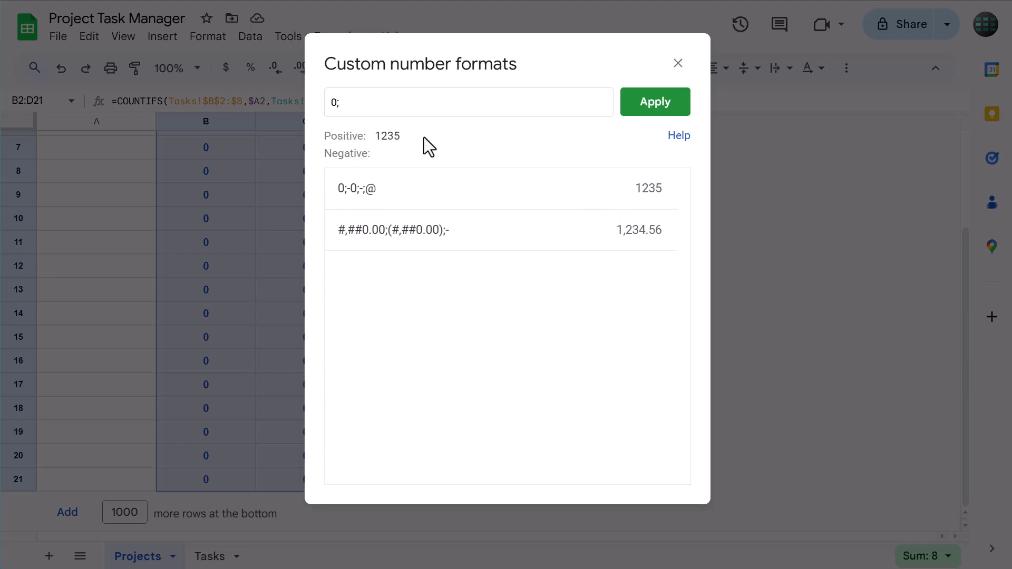
pyautogui.write('-0')
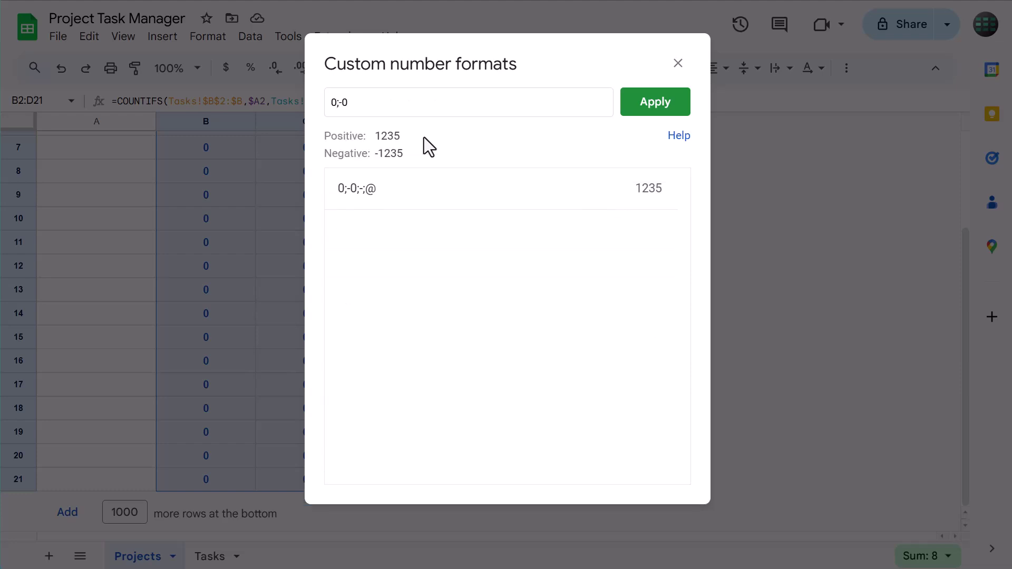
pyautogui.write(';-;@')
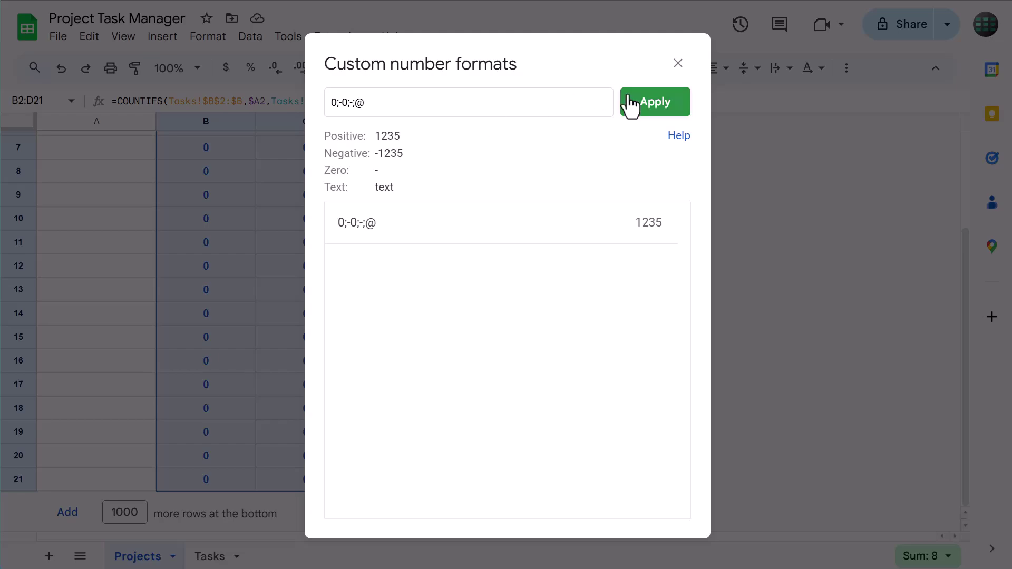
pyautogui.click(647, 106)
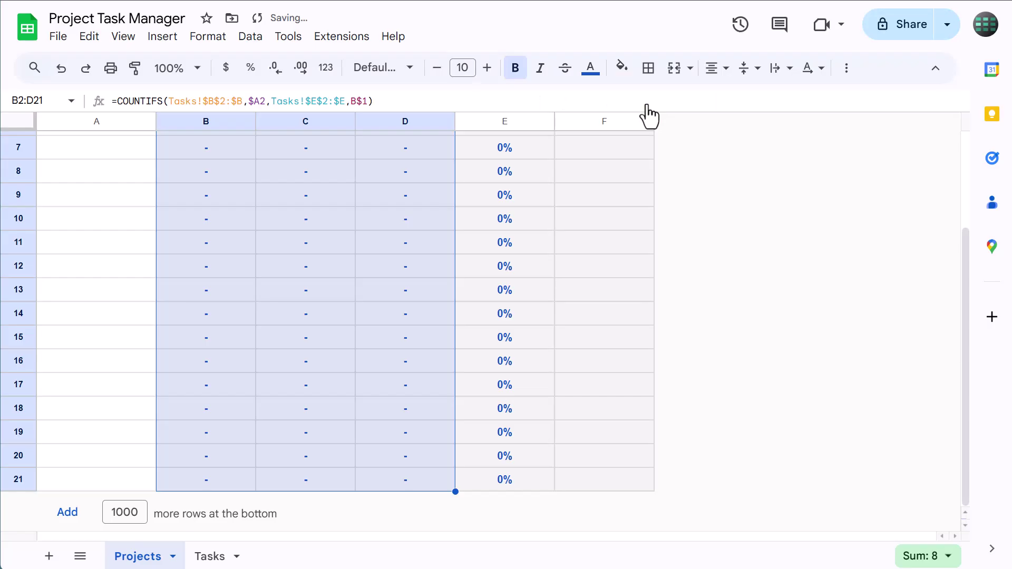
# Inspect the COUNTIFS formulas in B4 and D4 for Project C.
pyautogui.click(416, 200)
pyautogui.scroll(3, 416, 201)
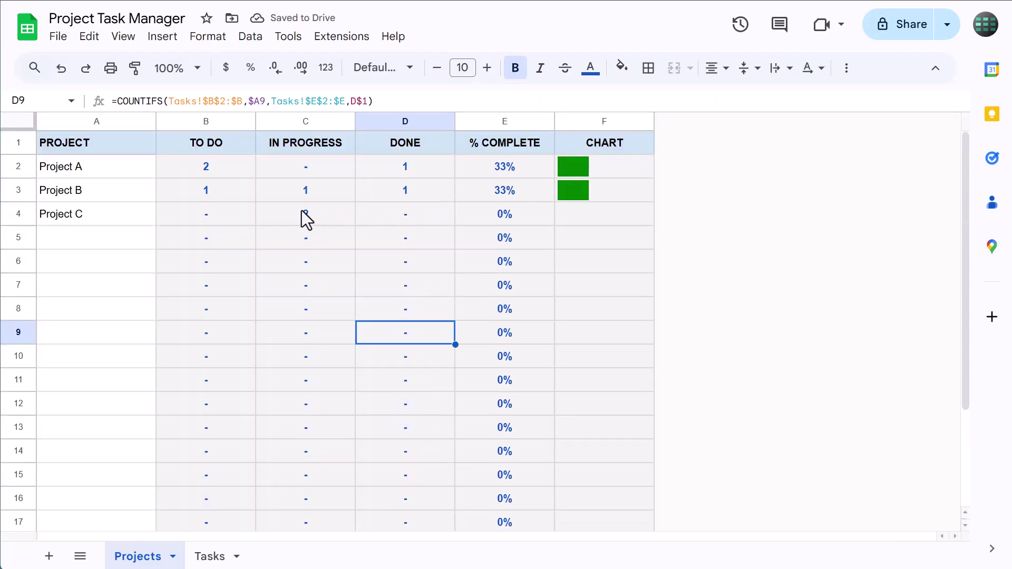
pyautogui.click(239, 216)
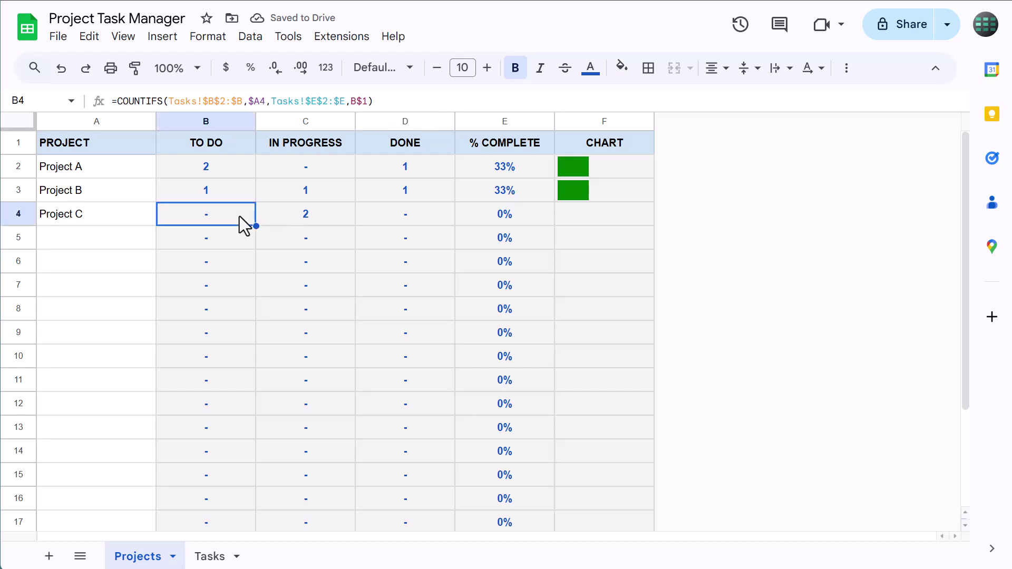
pyautogui.click(378, 218)
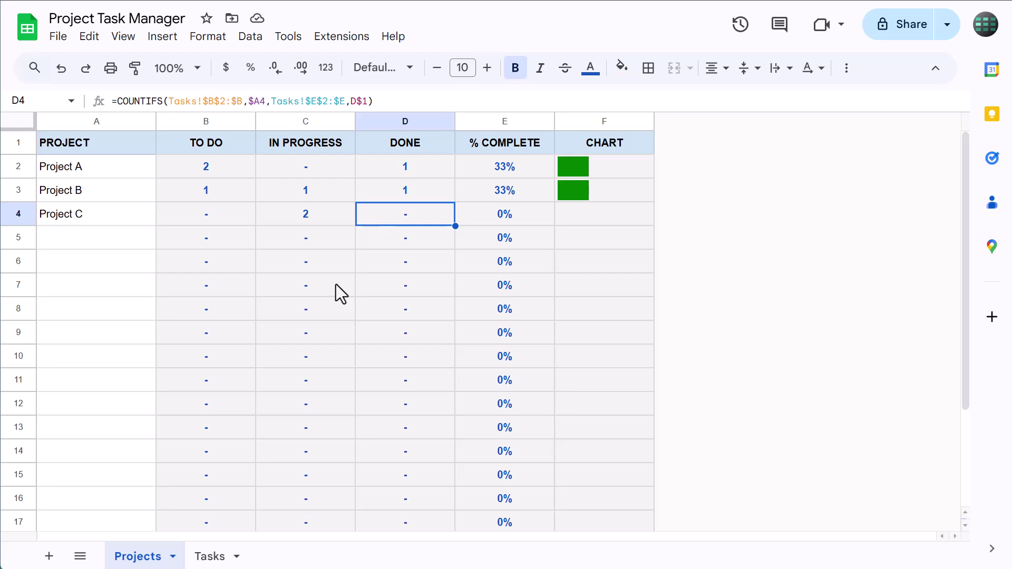
# On the Tasks sheet, set Tasks 1–4 to priorities 1, 2, 3 and 4 from the dropdowns.
pyautogui.click(209, 557)
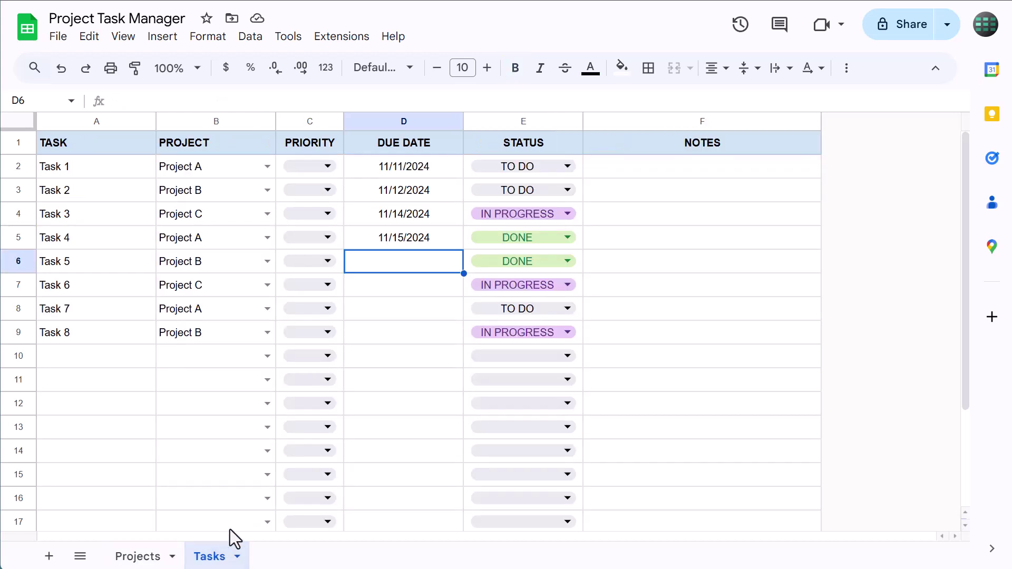
pyautogui.click(327, 166)
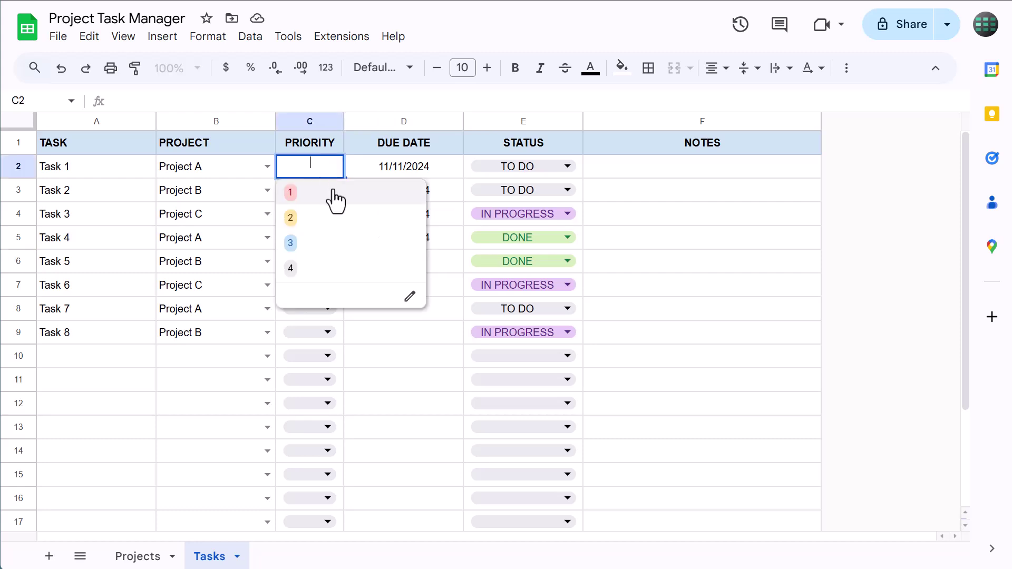
pyautogui.click(333, 192)
pyautogui.click(332, 191)
pyautogui.click(323, 240)
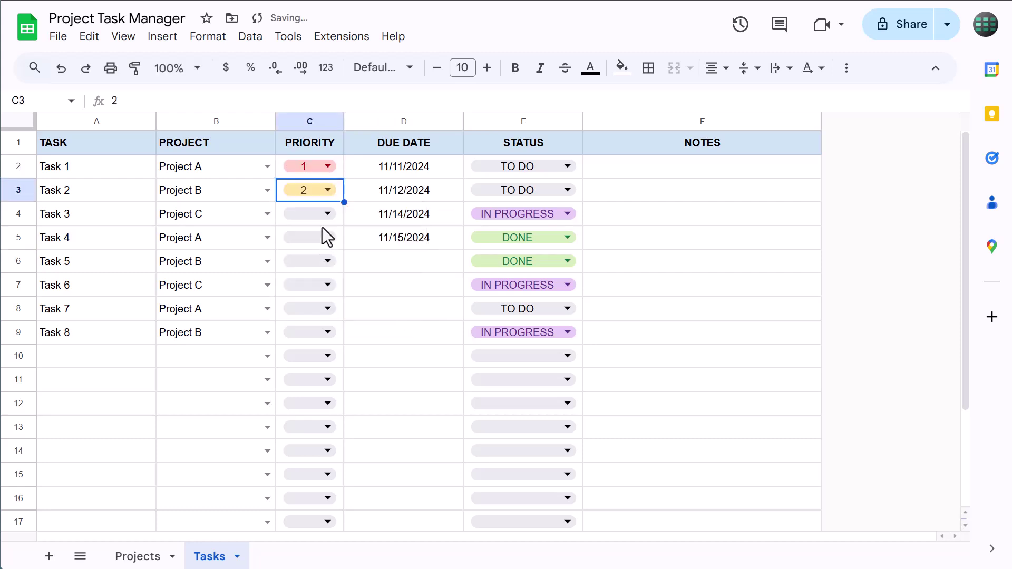
pyautogui.click(322, 218)
pyautogui.click(313, 292)
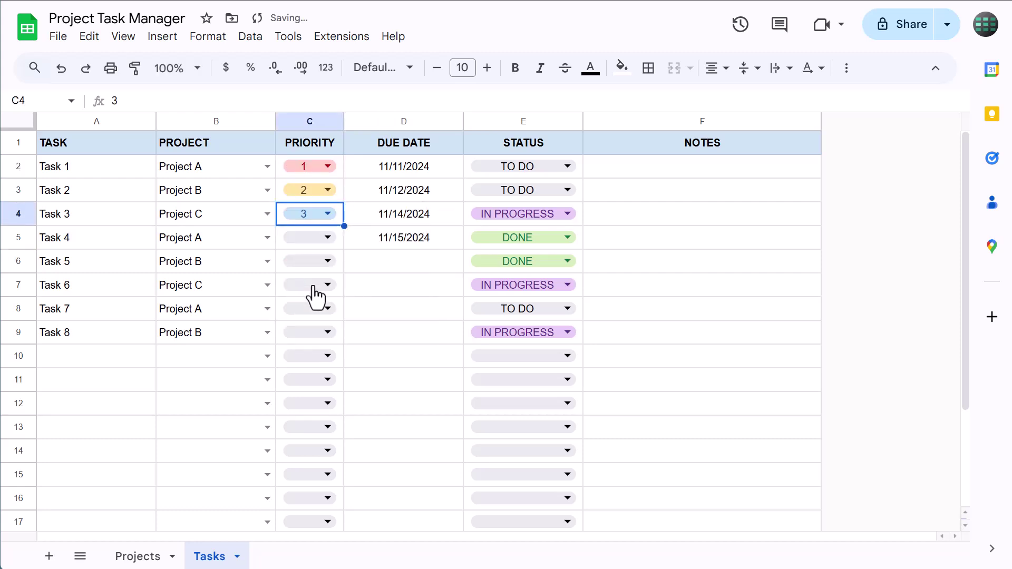
pyautogui.click(319, 238)
pyautogui.click(316, 339)
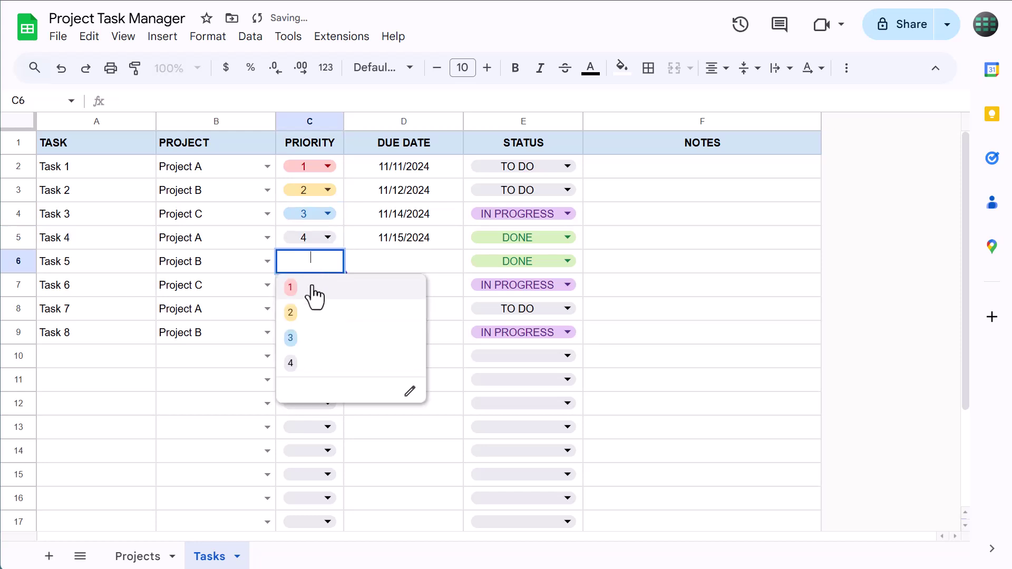